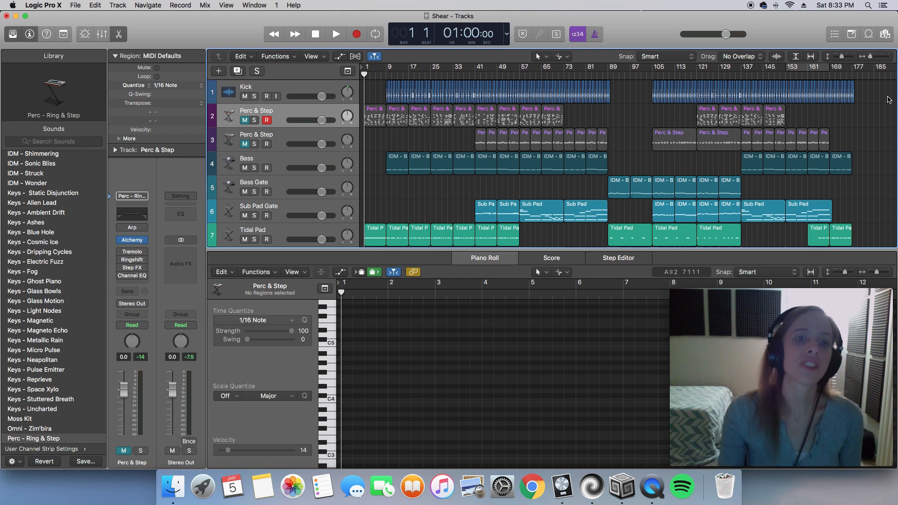
# - Compare the two Perc & Step tracks, select the first one and play the song from the start to about bar 24
pyautogui.click(291, 113)
pyautogui.click(285, 137)
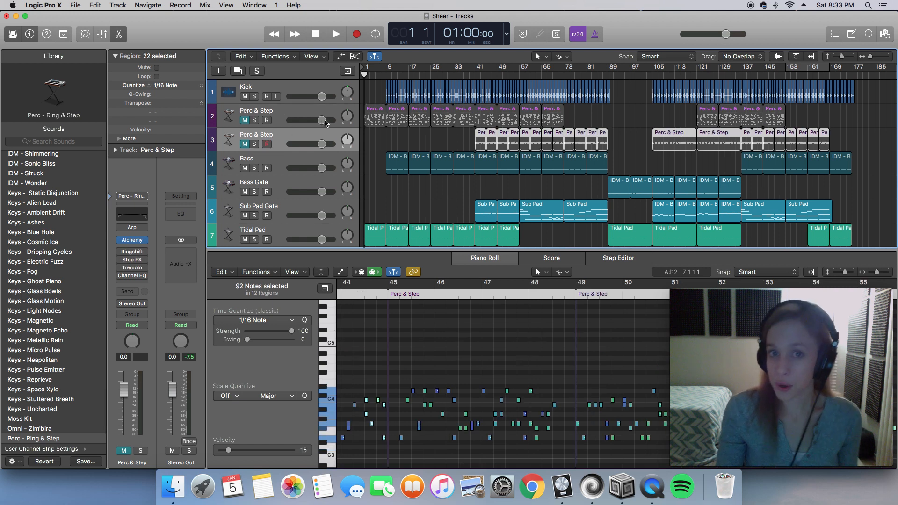
pyautogui.click(303, 111)
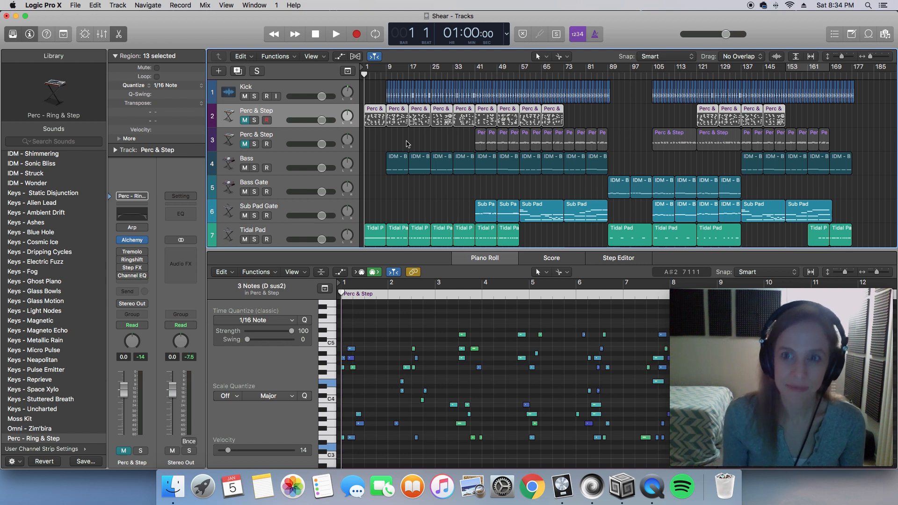
pyautogui.press('space')
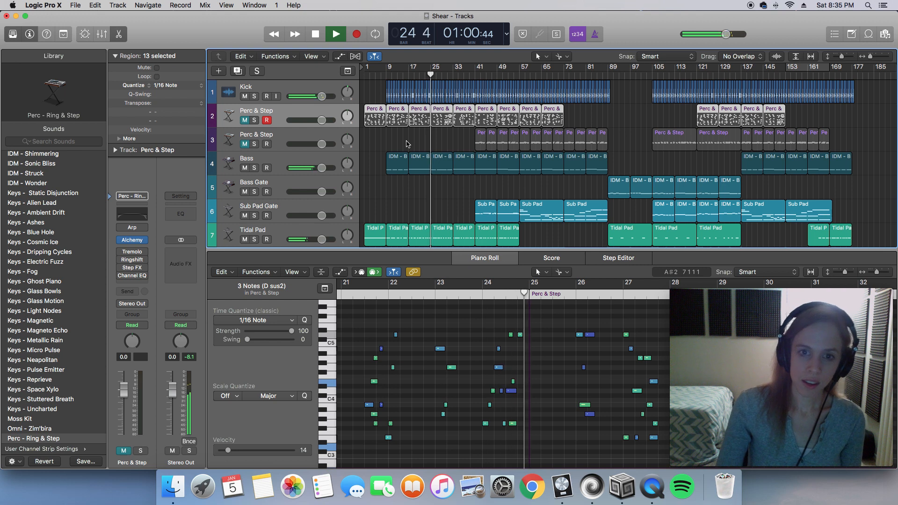
pyautogui.press('space')
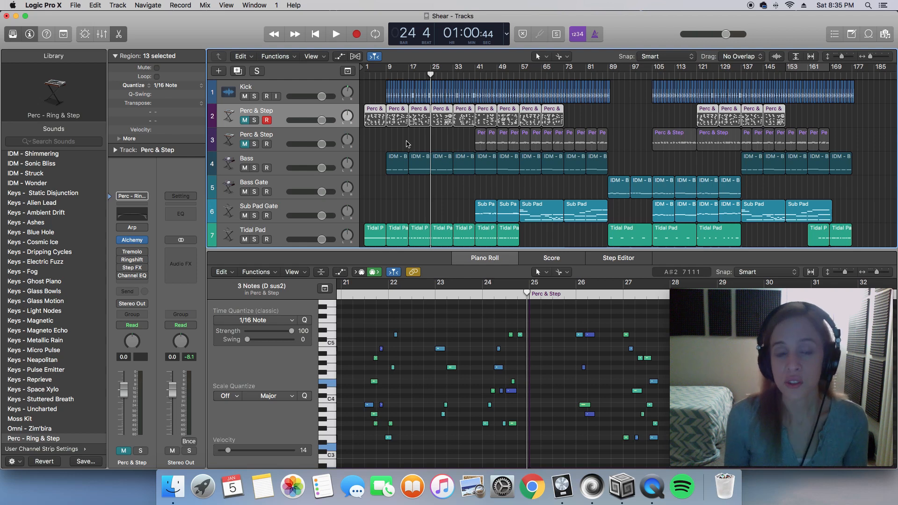
# - Unmute the first Perc & Step track and check its Alchemy instrument settings, closing the plug-in window again
pyautogui.click(244, 120)
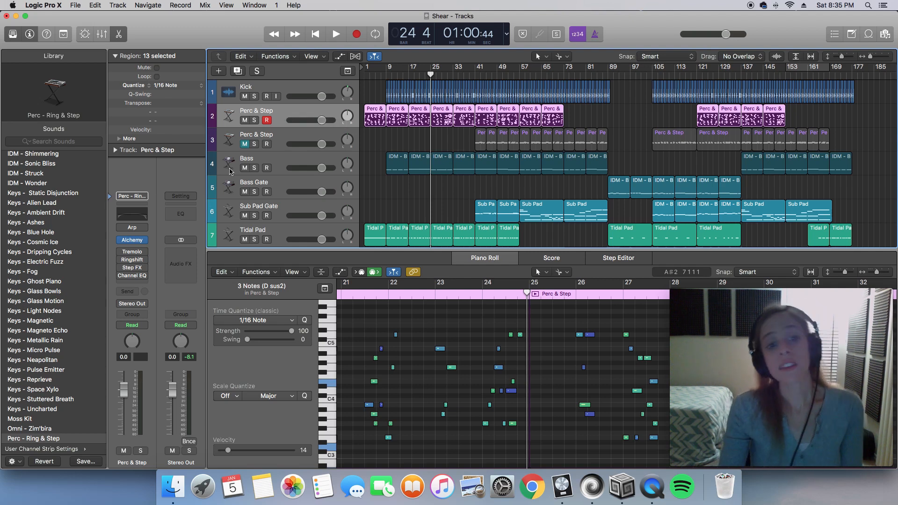
pyautogui.moveTo(133, 241)
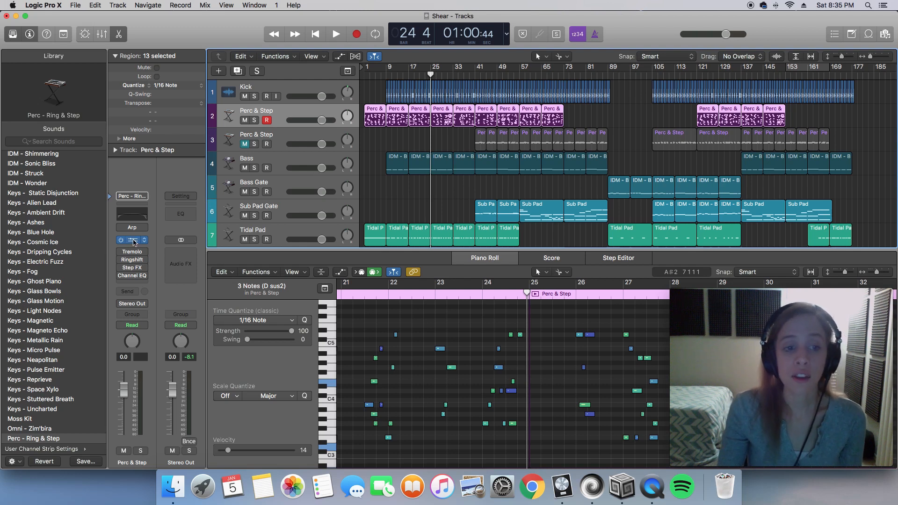
pyautogui.click(134, 241)
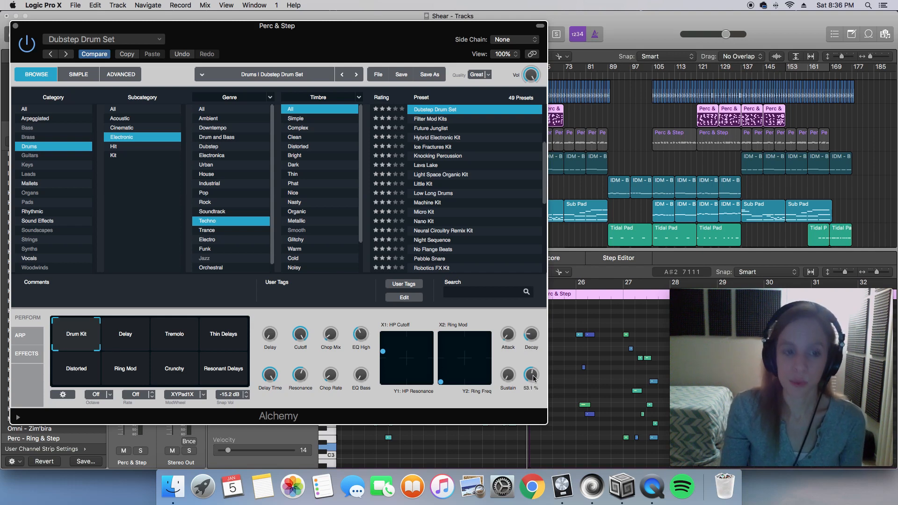
pyautogui.click(16, 27)
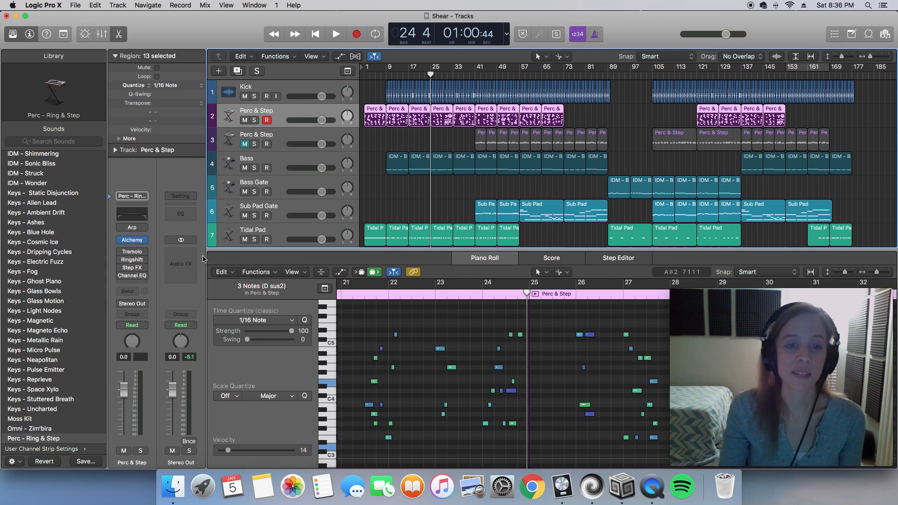
# - Play the song from the beginning to about bar 40 to hear the first percussion track in the mix
pyautogui.click(316, 34)
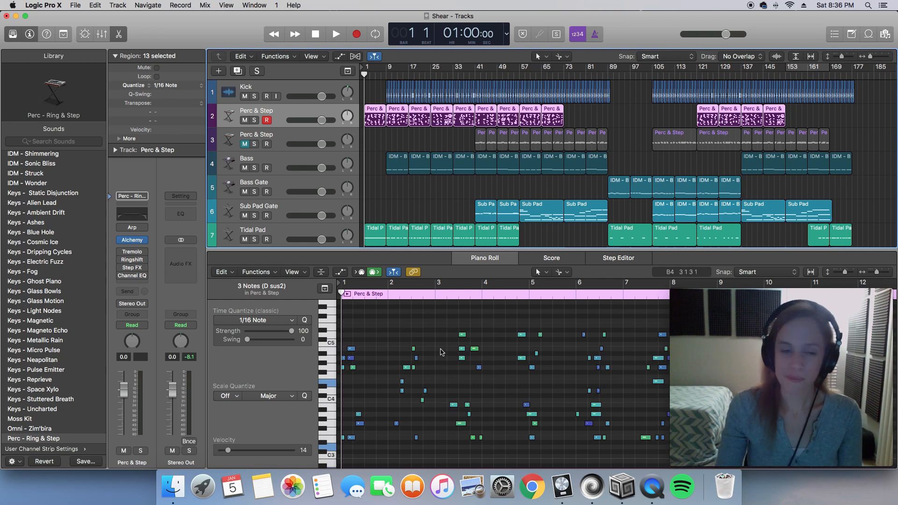
pyautogui.press('space')
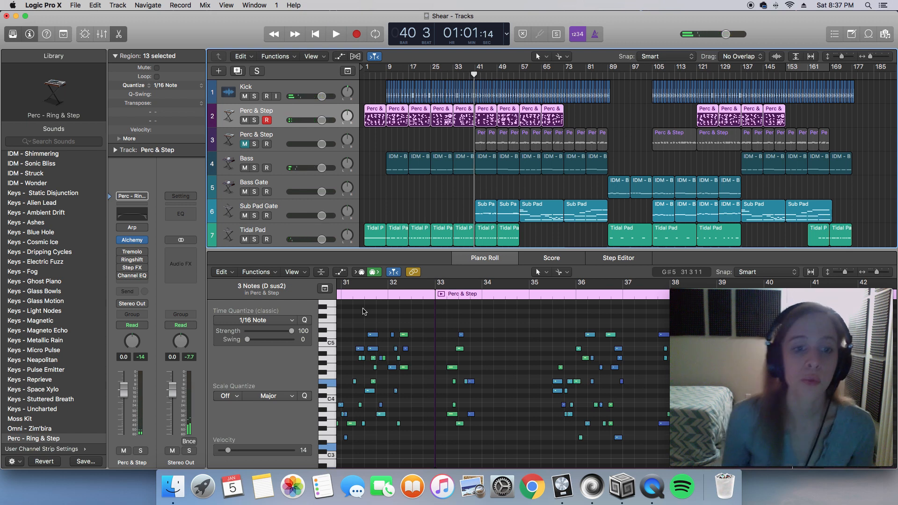
pyautogui.hscroll(1, 364, 312)
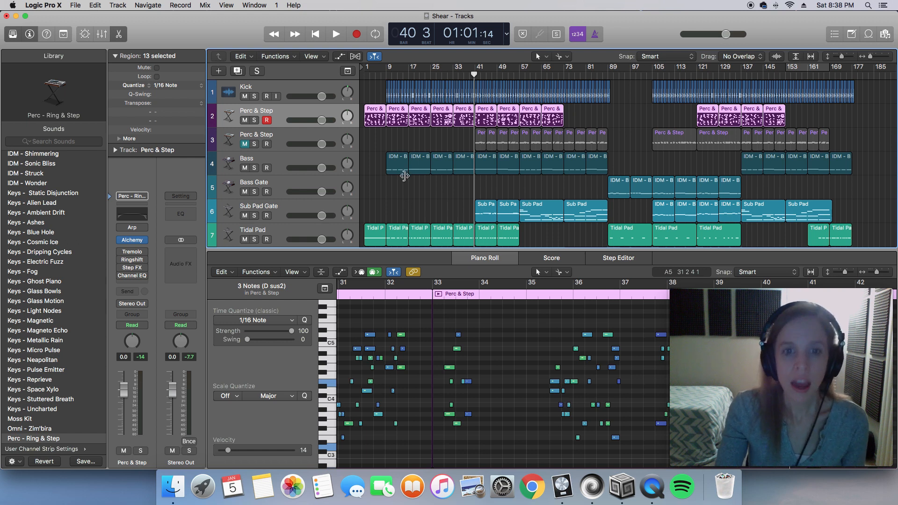
# - Play the section from about bar 9 to bar 17, where the kick and bass come in
pyautogui.click(386, 69)
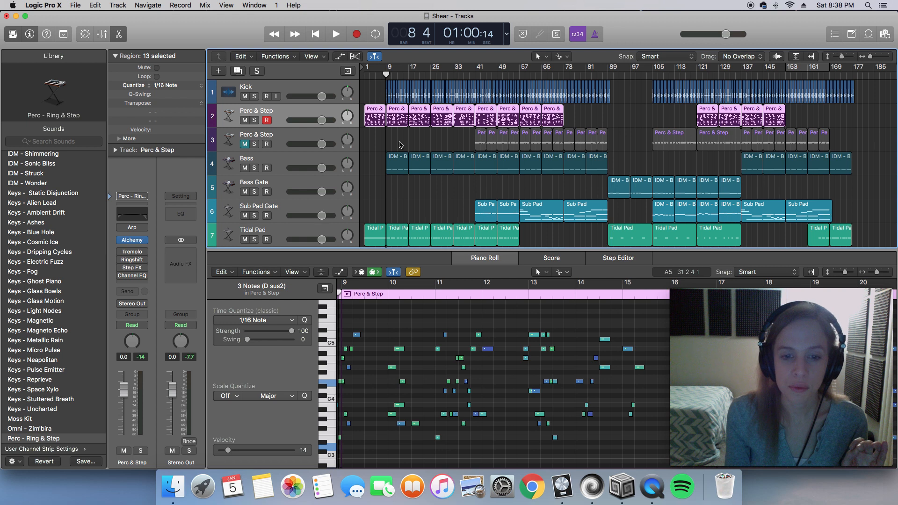
pyautogui.press('space')
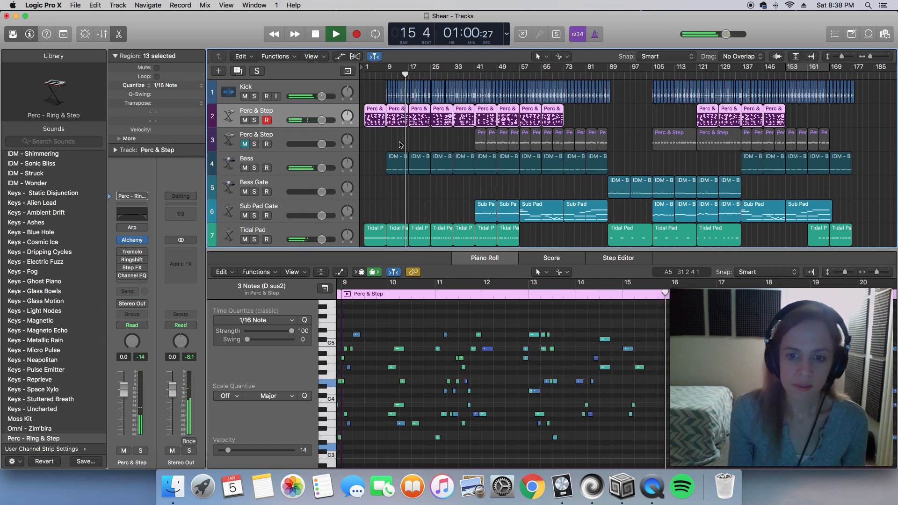
pyautogui.press('space')
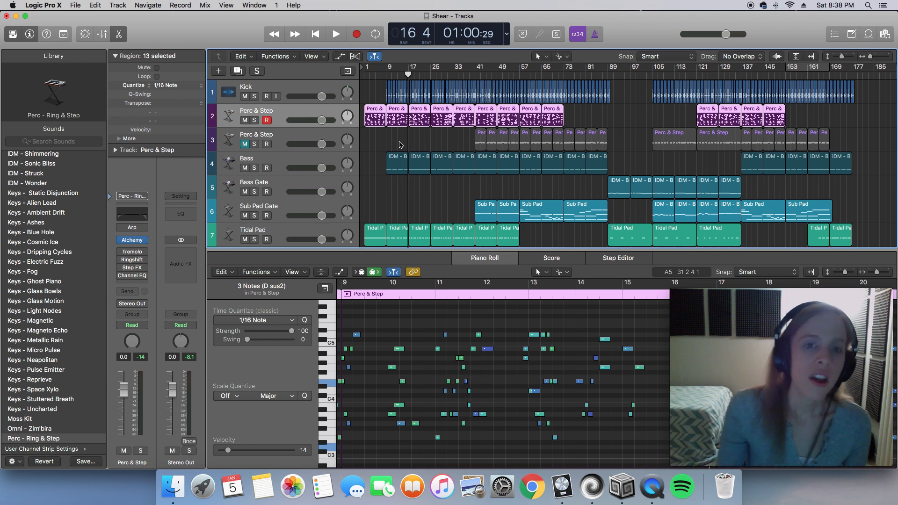
# - Play the intro from bar 1 and stop at bar 9
pyautogui.click(315, 34)
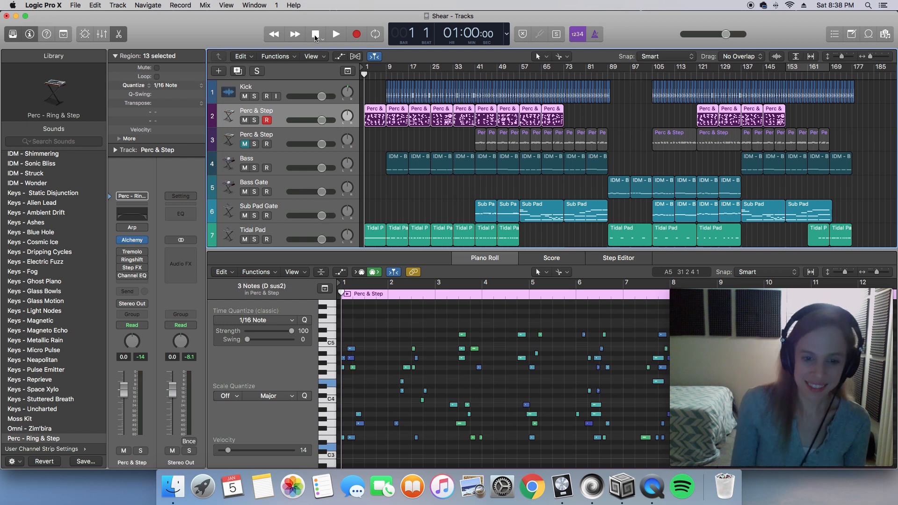
pyautogui.press('space')
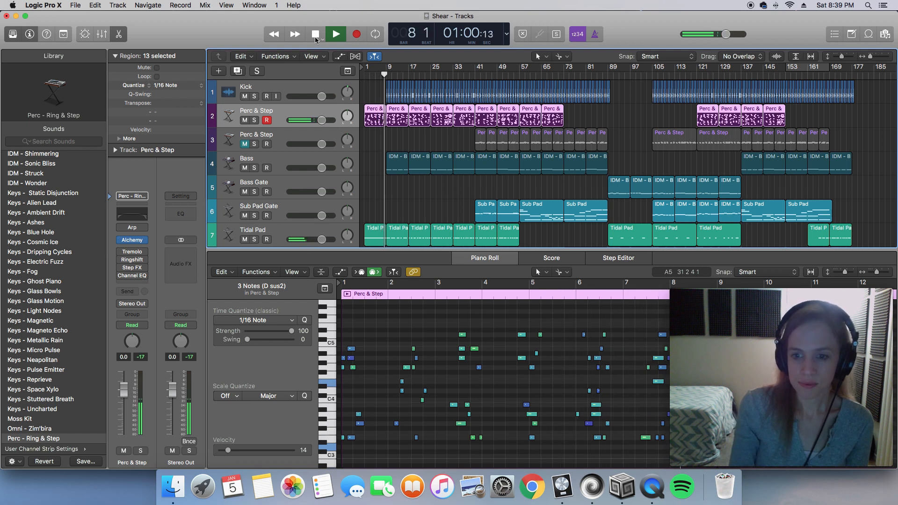
pyautogui.click(315, 36)
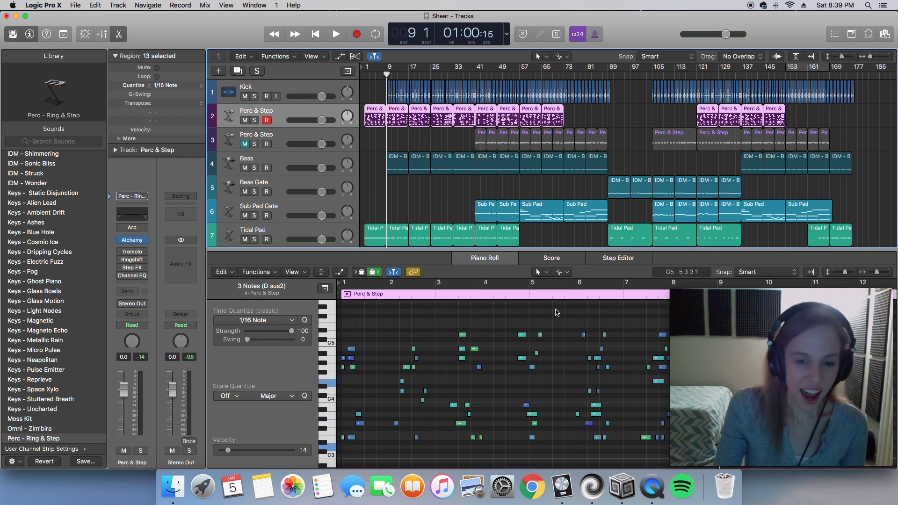
# - Enlarge the first percussion region's notes in the Piano Roll and play the song's first three bars
pyautogui.press('super+Right')
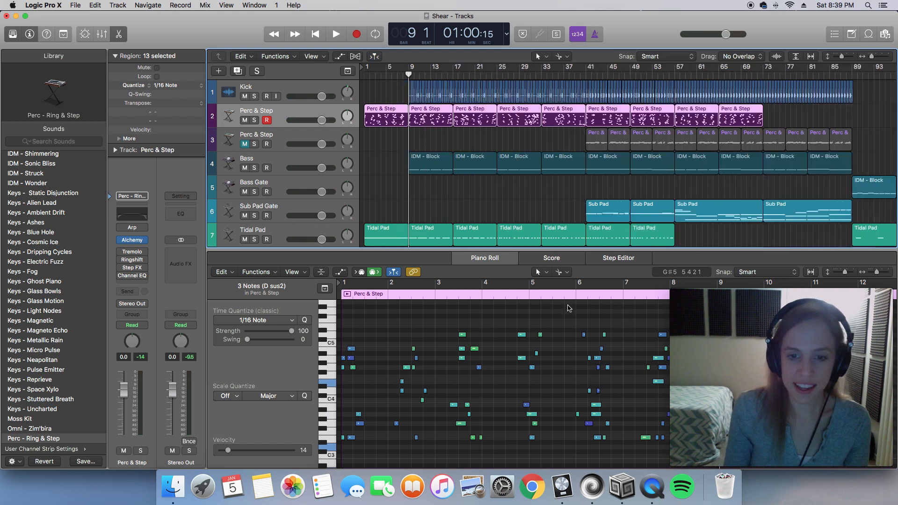
pyautogui.click(568, 308)
pyautogui.press('super+Right')
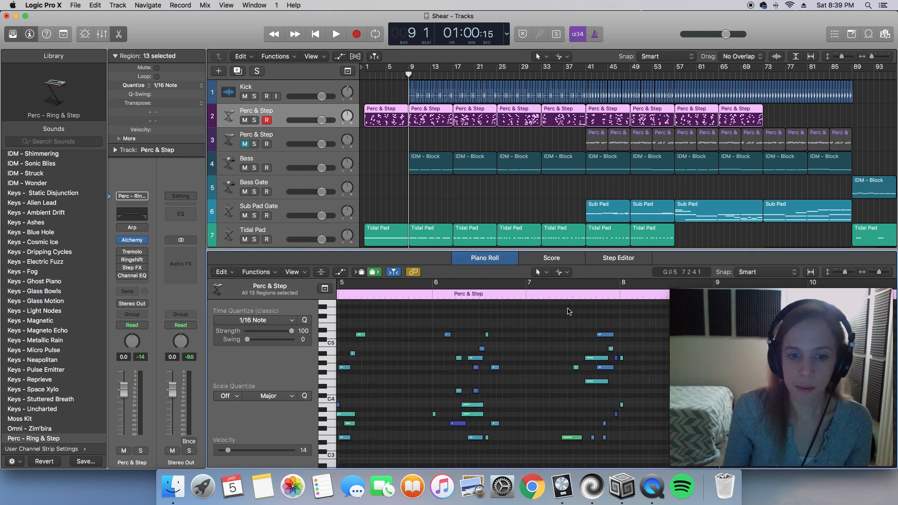
pyautogui.hscroll(-5, 515, 328)
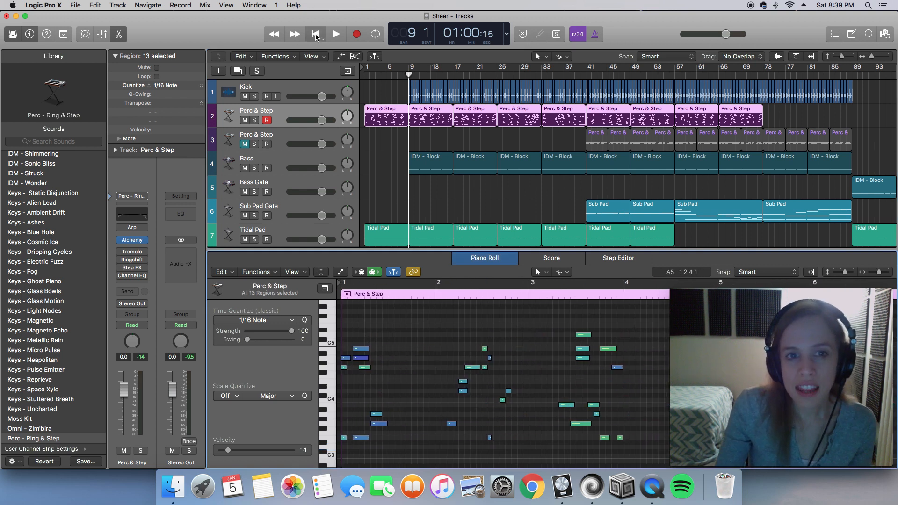
pyautogui.click(316, 36)
pyautogui.press('space')
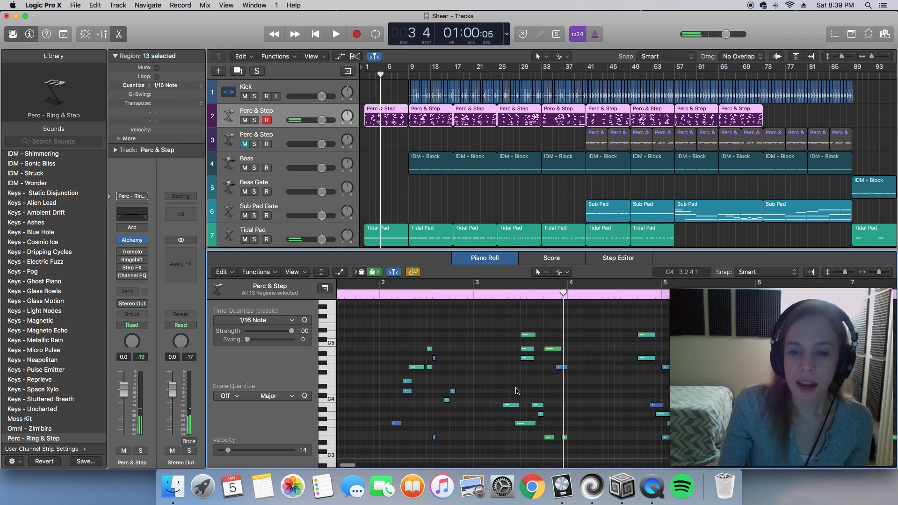
# - Select the cluster of notes in the second half of bar 3 and move it slightly later
pyautogui.hscroll(2, 470, 335)
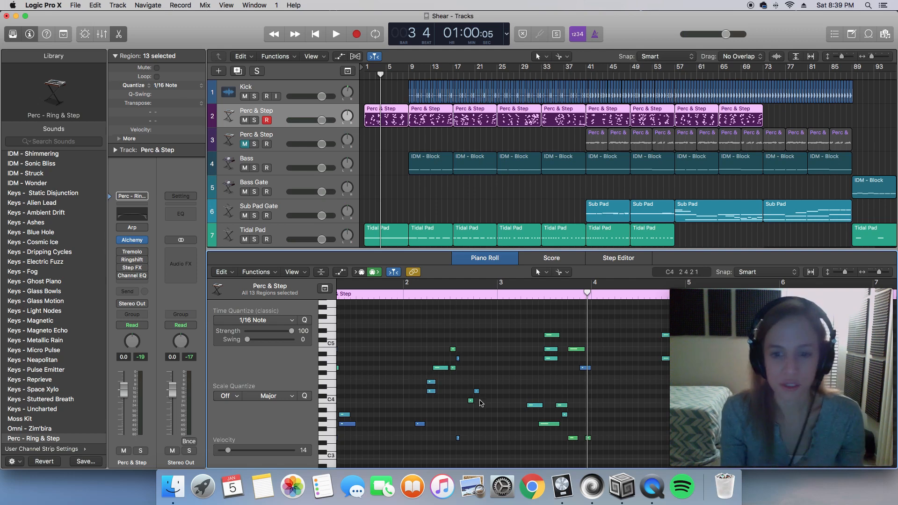
pyautogui.hscroll(4, 524, 376)
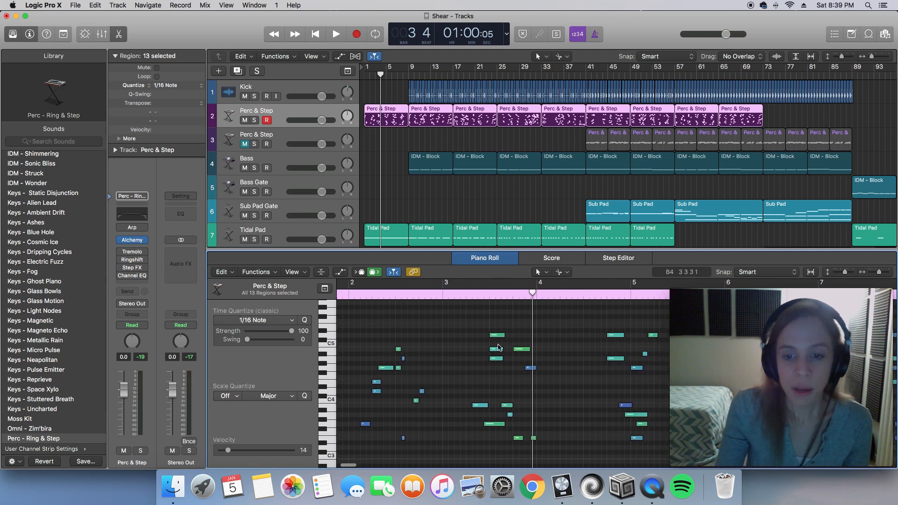
pyautogui.hscroll(2, 484, 339)
pyautogui.moveTo(440, 316); pyautogui.dragTo(533, 456)
pyautogui.moveTo(453, 410); pyautogui.dragTo(469, 411)
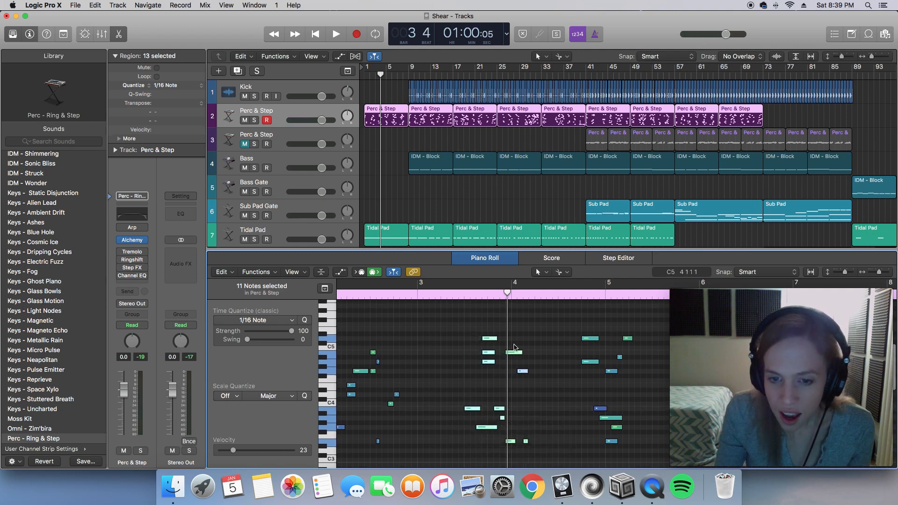
# - Select the two notes starting just before bar 4 and trim their starts to the bar 4 line
pyautogui.moveTo(510, 336); pyautogui.dragTo(512, 445)
pyautogui.scroll(1, 511, 445)
pyautogui.hscroll(-1, 505, 448)
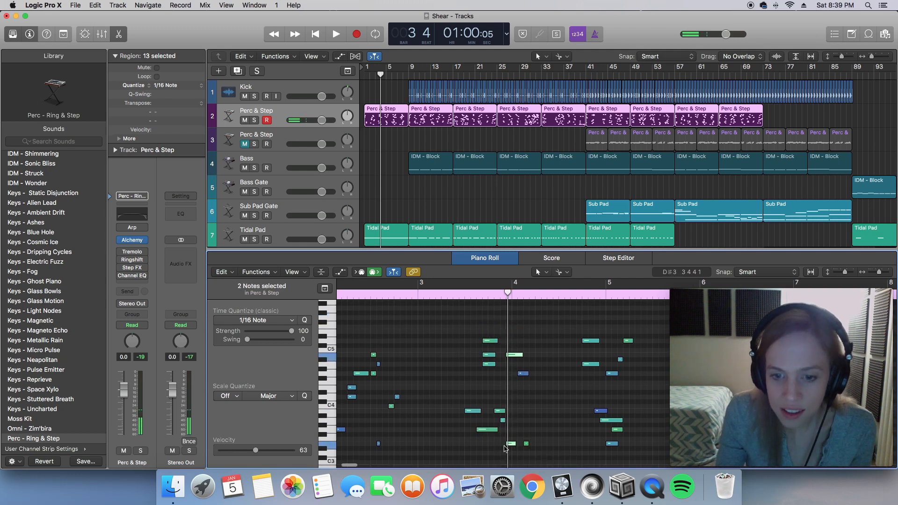
pyautogui.press('super+Right')
pyautogui.press('super+Right')
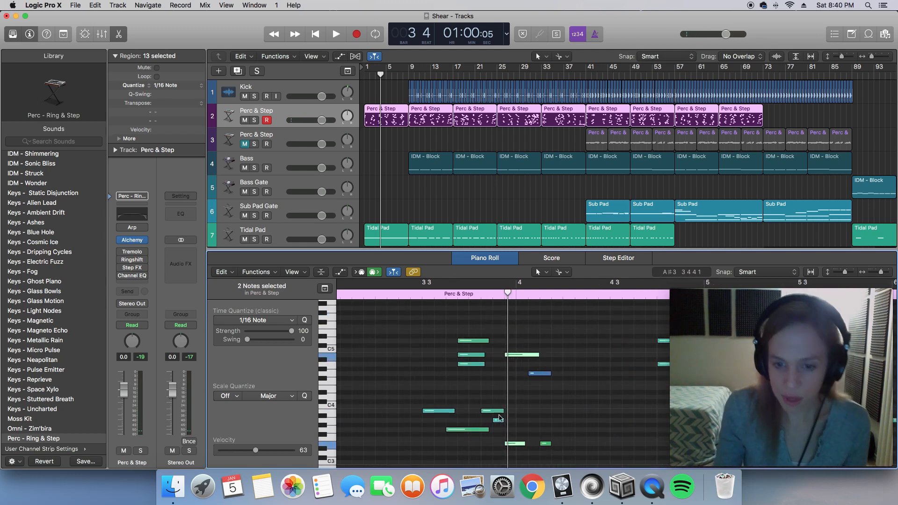
pyautogui.moveTo(505, 445); pyautogui.dragTo(517, 444)
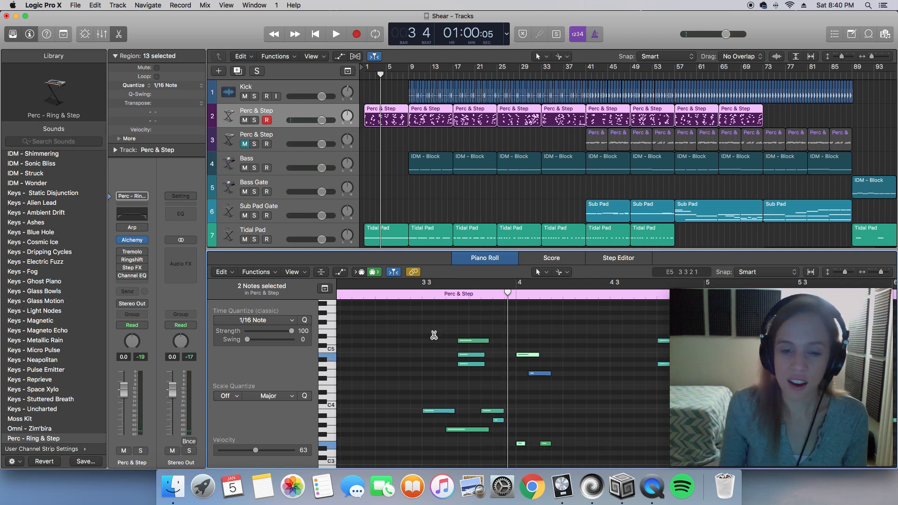
# - Play the edited percussion from the beginning to about bar 5
pyautogui.press('super+Left')
pyautogui.press('super+Left')
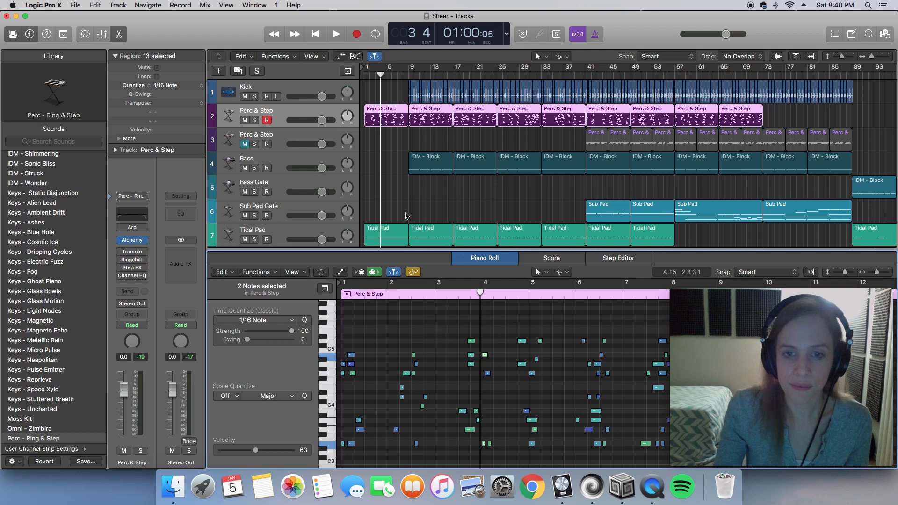
pyautogui.hscroll(1, 411, 219)
pyautogui.click(315, 36)
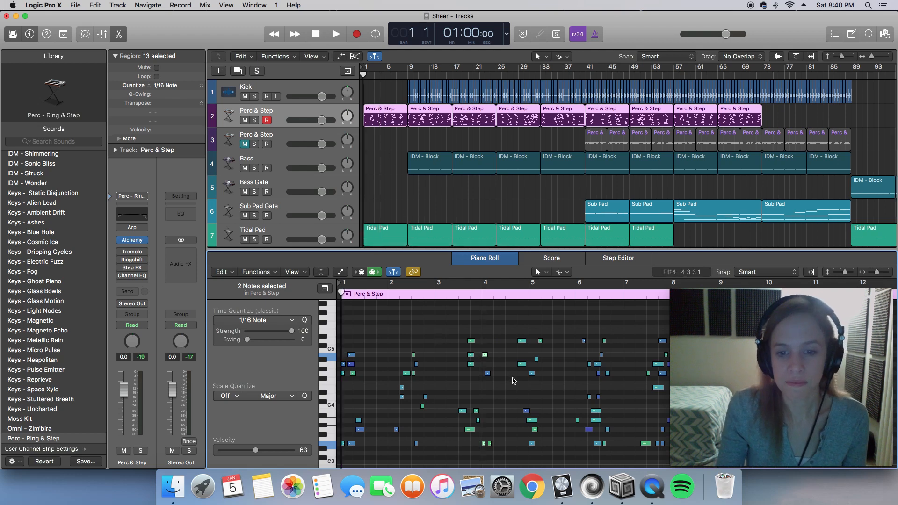
pyautogui.press('space')
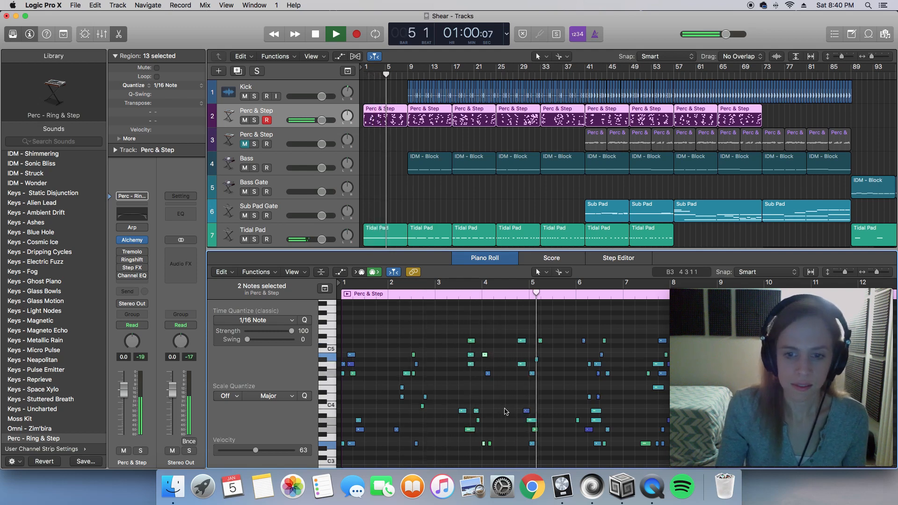
pyautogui.press('space')
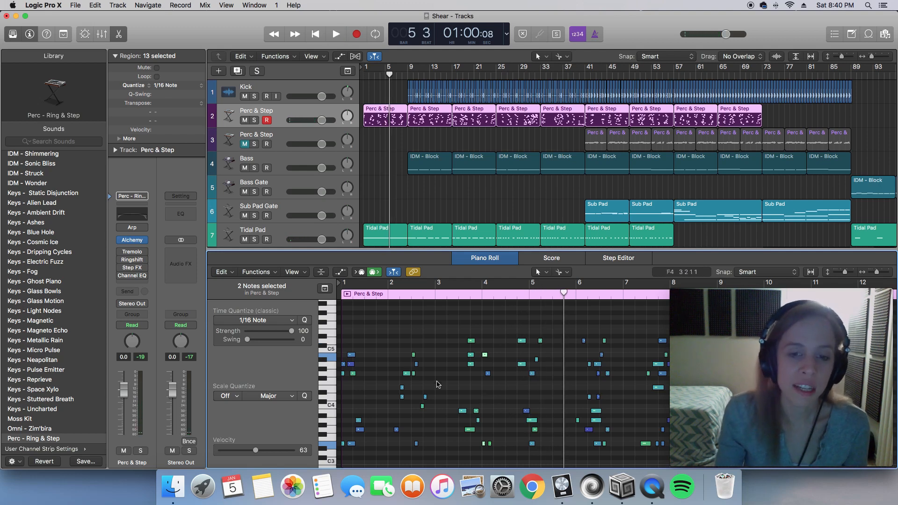
# - Select the cluster of notes in bar 2 of the percussion region and move it one beat later
pyautogui.moveTo(376, 327); pyautogui.dragTo(444, 457)
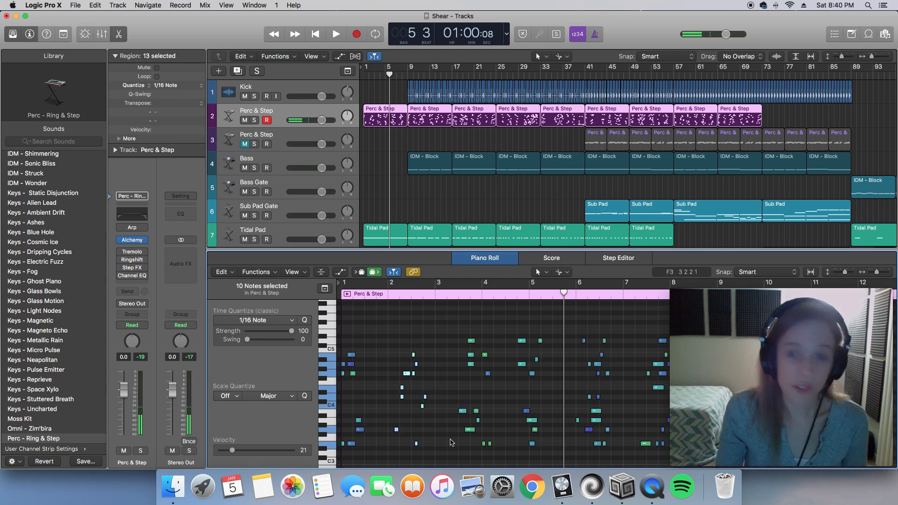
pyautogui.press('super+Right')
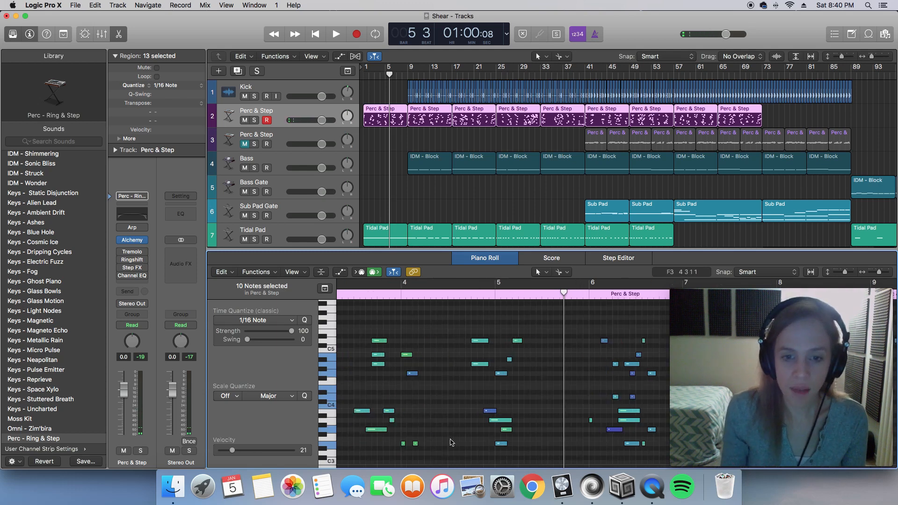
pyautogui.hscroll(-10, 451, 442)
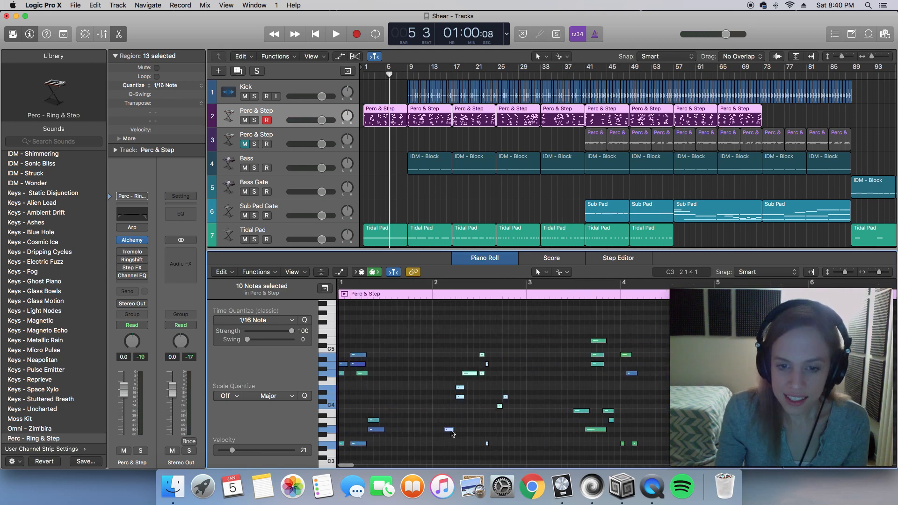
pyautogui.press('super+Right')
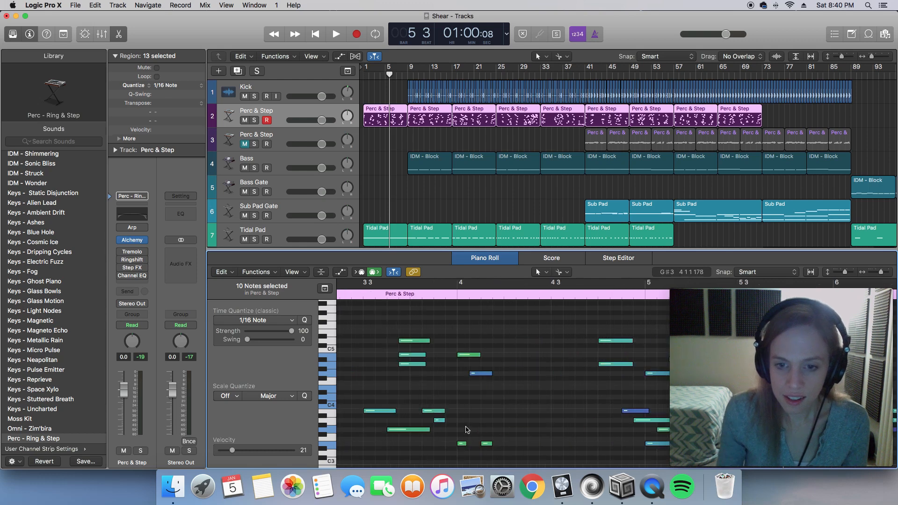
pyautogui.hscroll(-10, 472, 409)
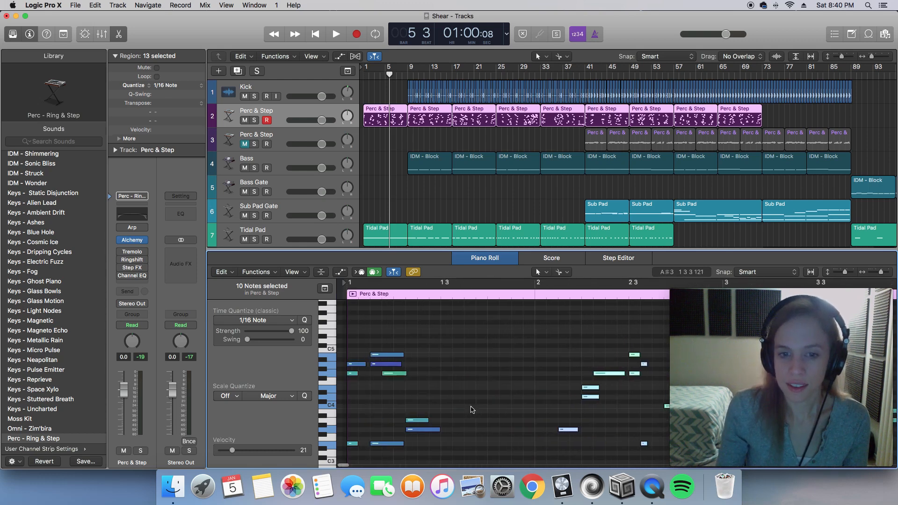
pyautogui.hscroll(4, 471, 409)
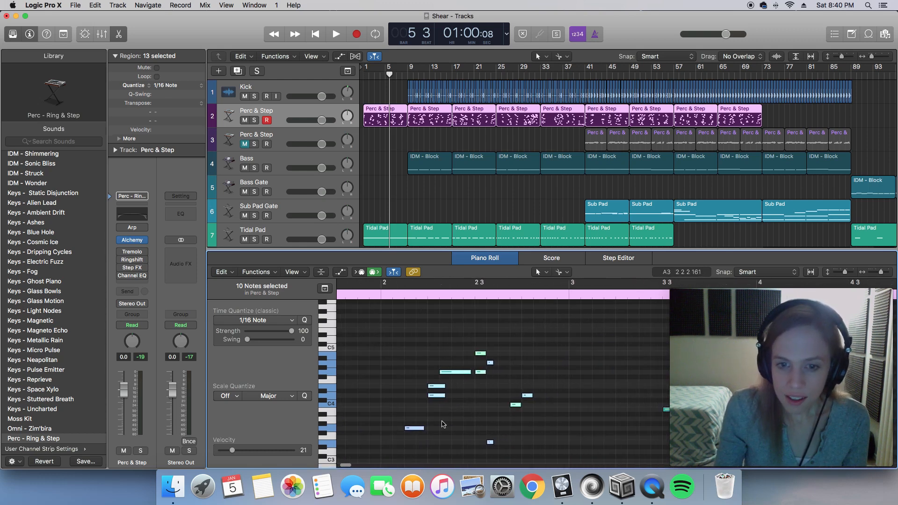
pyautogui.moveTo(414, 430); pyautogui.dragTo(462, 430)
pyautogui.press('super+Left')
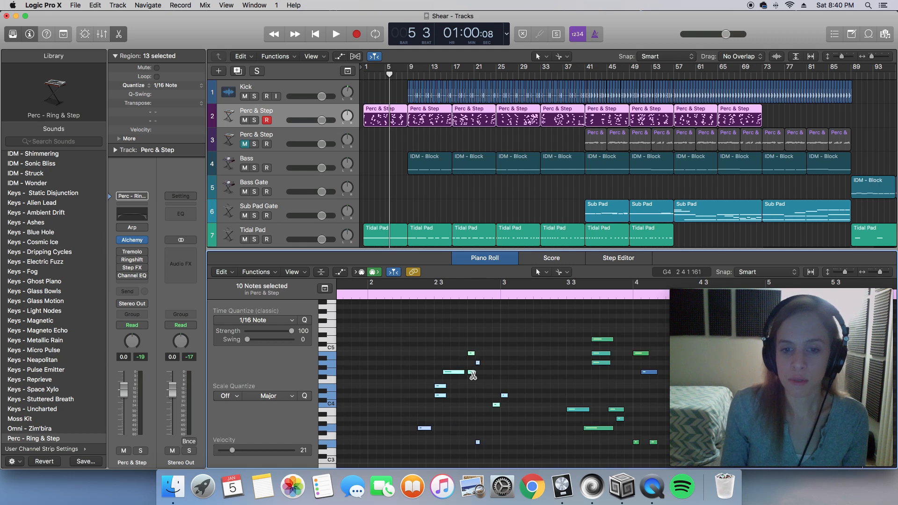
pyautogui.press('super+Left')
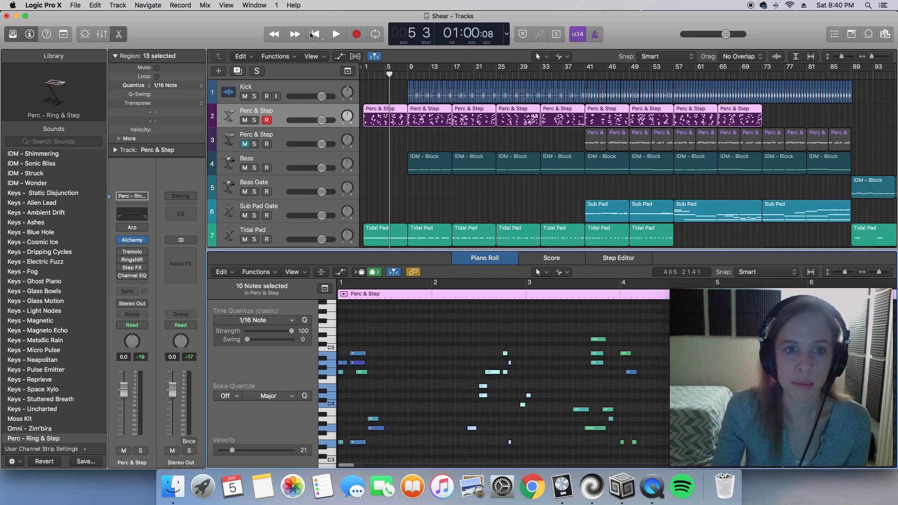
# - Play the edited percussion from the beginning of the song to the end of bar 8
pyautogui.press('Return')
pyautogui.press('space')
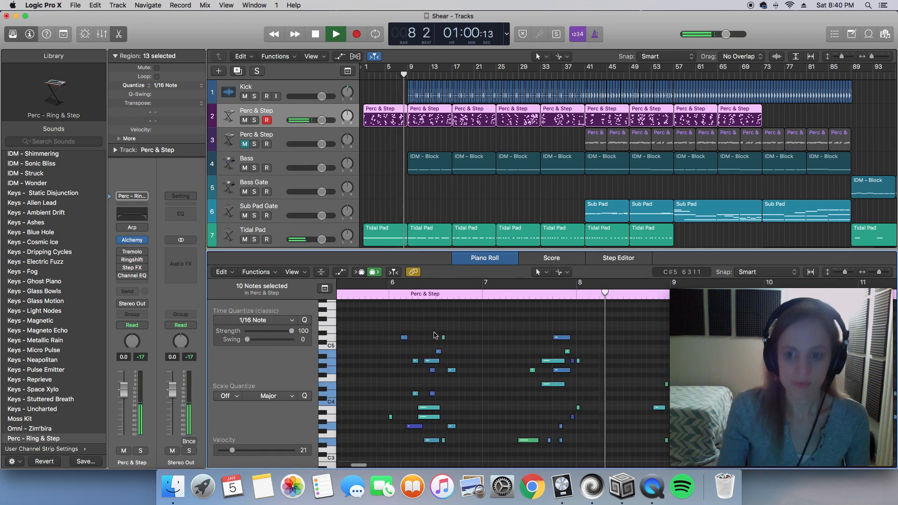
pyautogui.press('space')
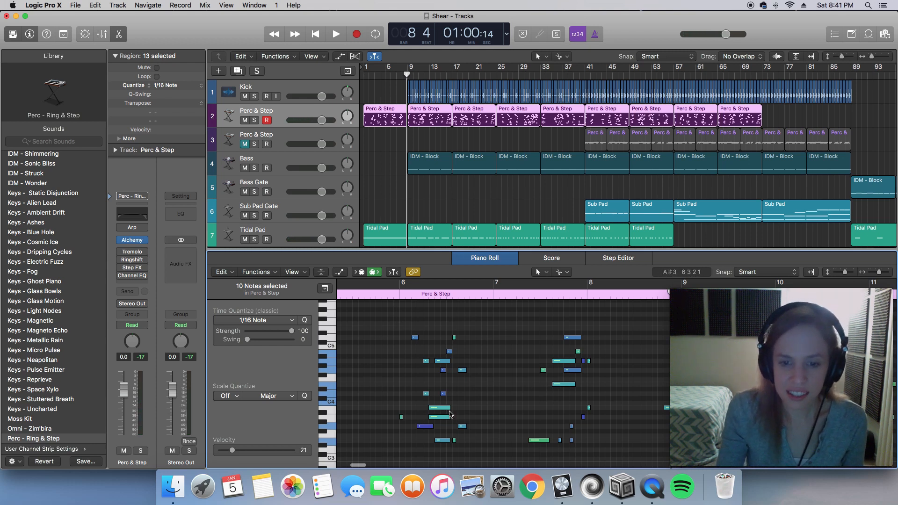
# - Shorten three of the long notes in bar 6, and move the note cluster around them one sixteenth later
pyautogui.moveTo(444, 402)
pyautogui.mouseDown()
pyautogui.moveTo(445, 421)
pyautogui.moveTo(433, 416)
pyautogui.mouseUp()
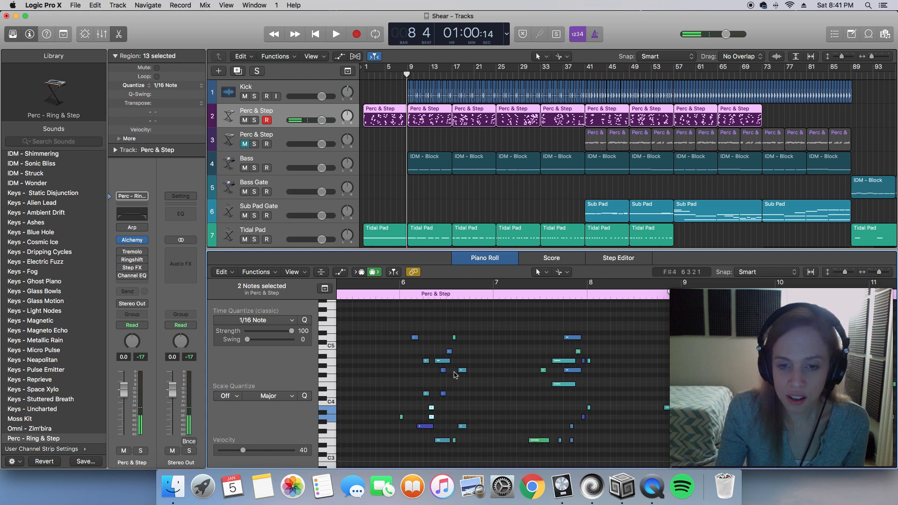
pyautogui.moveTo(448, 362); pyautogui.dragTo(439, 362)
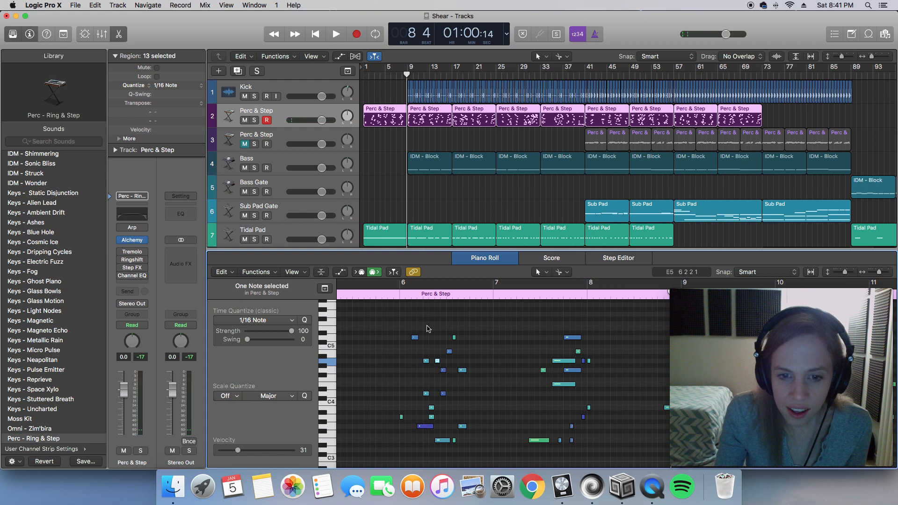
pyautogui.moveTo(426, 324); pyautogui.dragTo(493, 466)
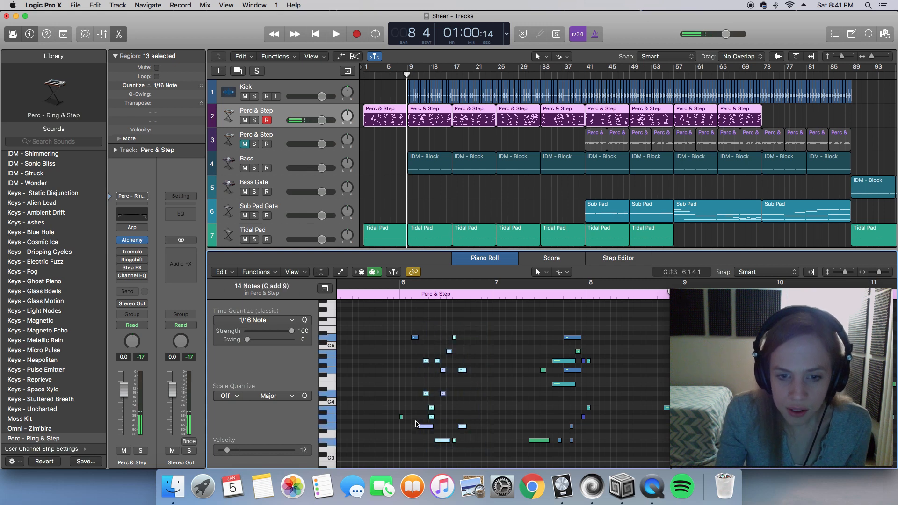
pyautogui.moveTo(416, 425); pyautogui.dragTo(422, 425)
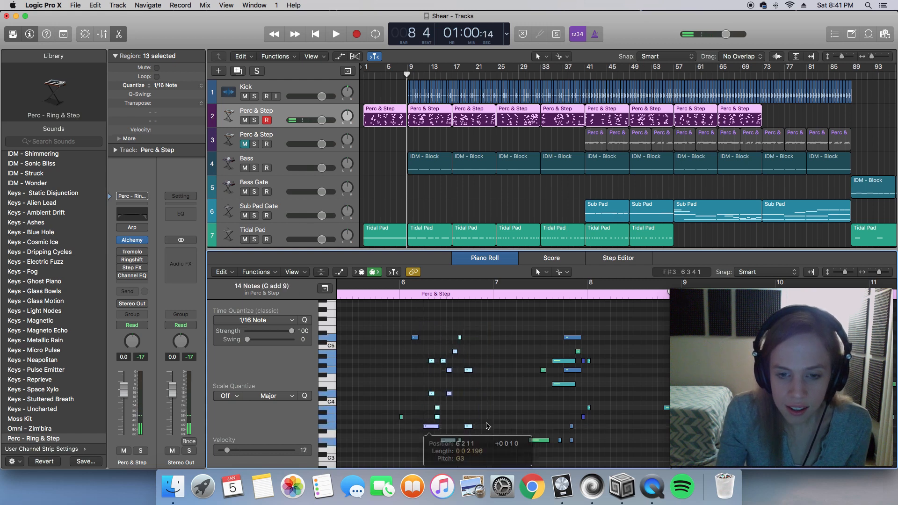
pyautogui.moveTo(487, 426); pyautogui.dragTo(487, 426)
# - Play the song from the beginning to bar 9, following the percussion notes in the Piano Roll
pyautogui.doubleClick(389, 295)
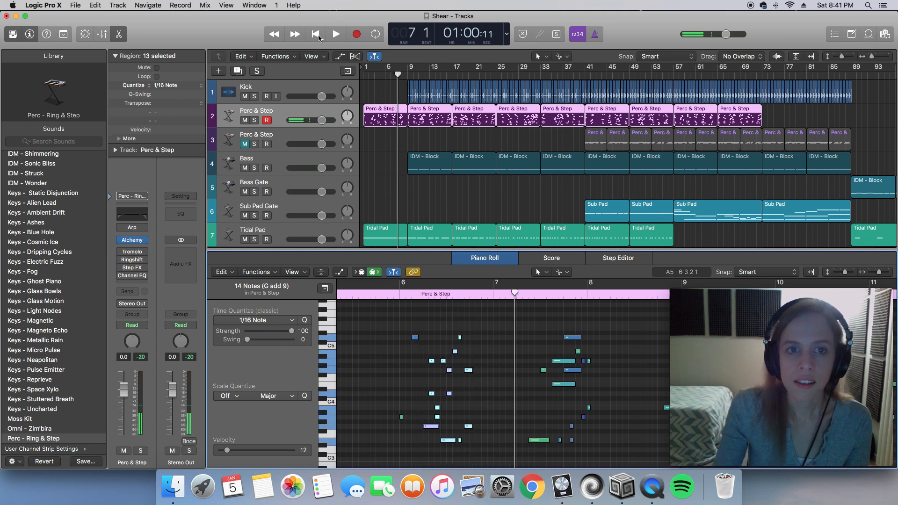
pyautogui.press('Return')
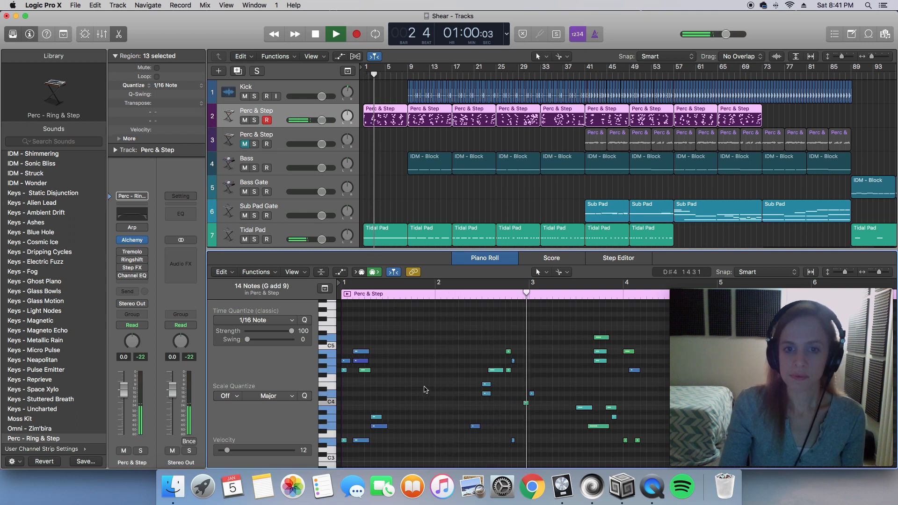
pyautogui.hscroll(3, 424, 389)
pyautogui.hscroll(3, 424, 389)
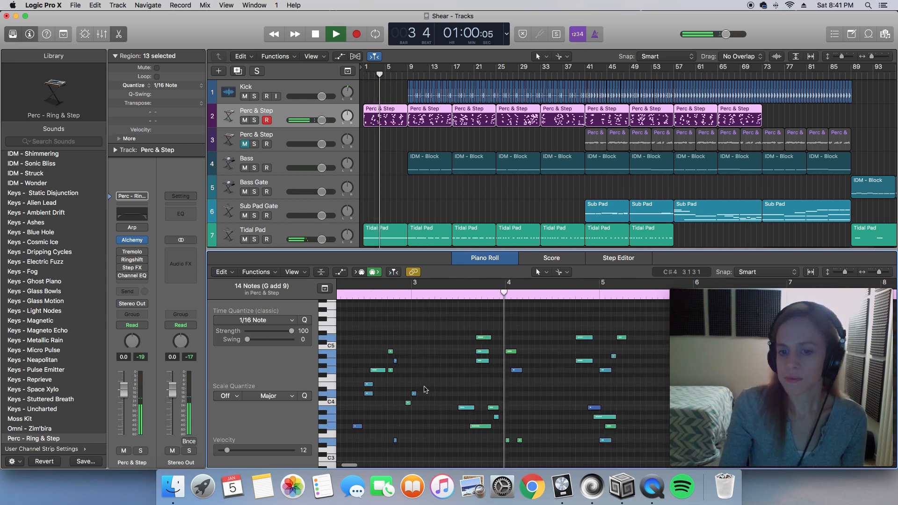
pyautogui.hscroll(3, 424, 389)
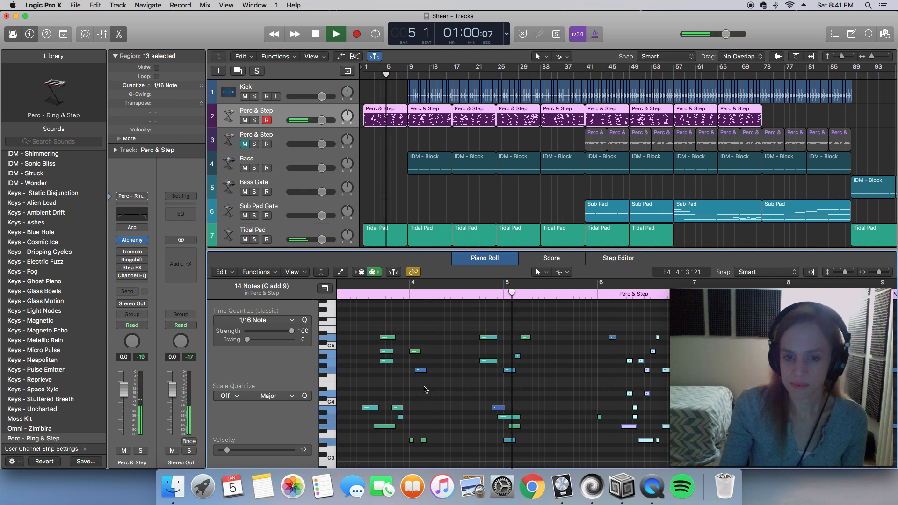
pyautogui.hscroll(1, 424, 390)
pyautogui.hscroll(4, 424, 389)
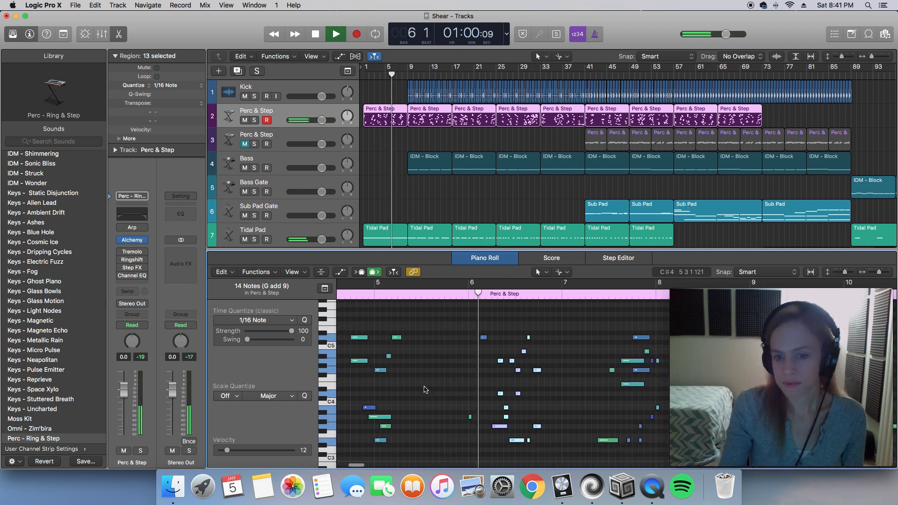
pyautogui.hscroll(2, 424, 390)
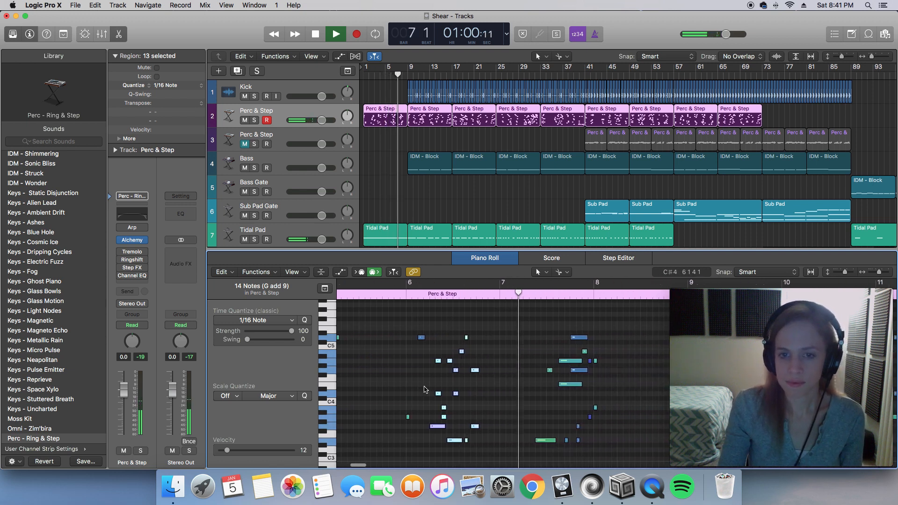
pyautogui.hscroll(5, 425, 390)
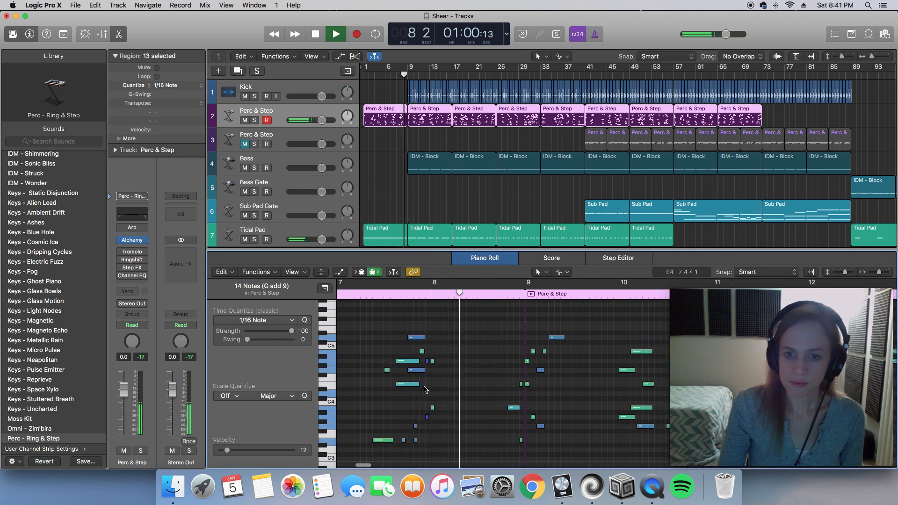
pyautogui.press('space')
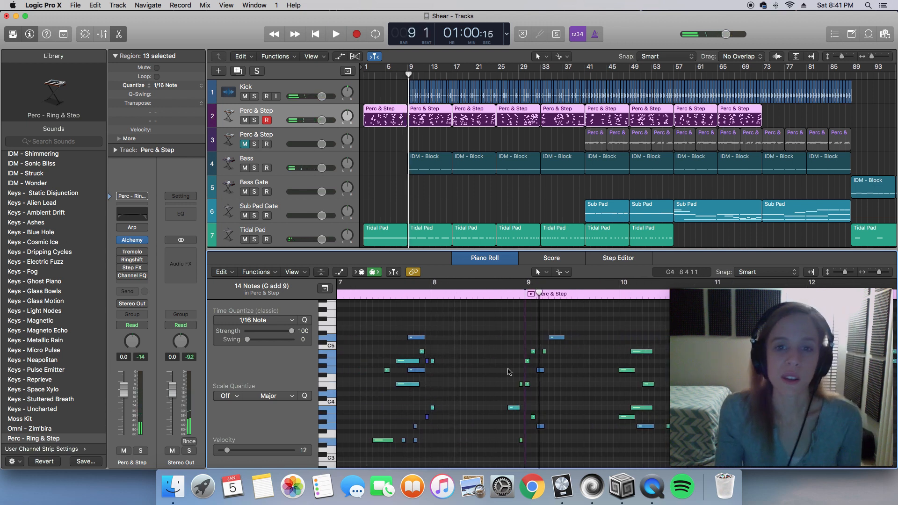
# - Play the song from bar 17 to the end of bar 24 with a wider stretch of percussion notes in view
pyautogui.click(453, 77)
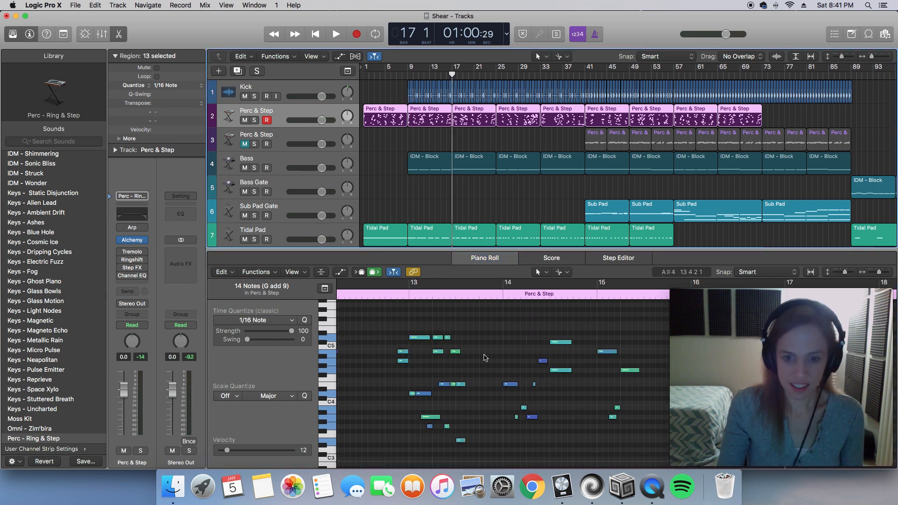
pyautogui.click(485, 357)
pyautogui.press('super+Left')
pyautogui.press('super+Left')
pyautogui.press('super+Left')
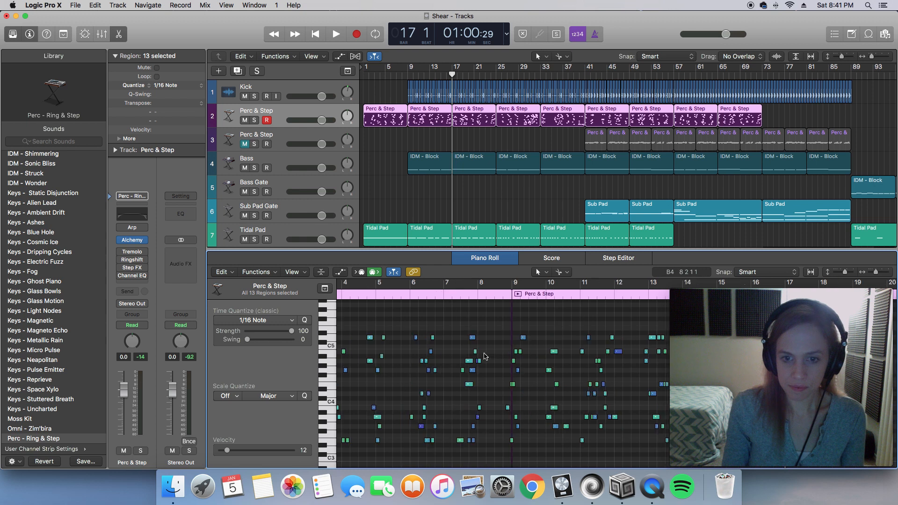
pyautogui.hscroll(10, 485, 357)
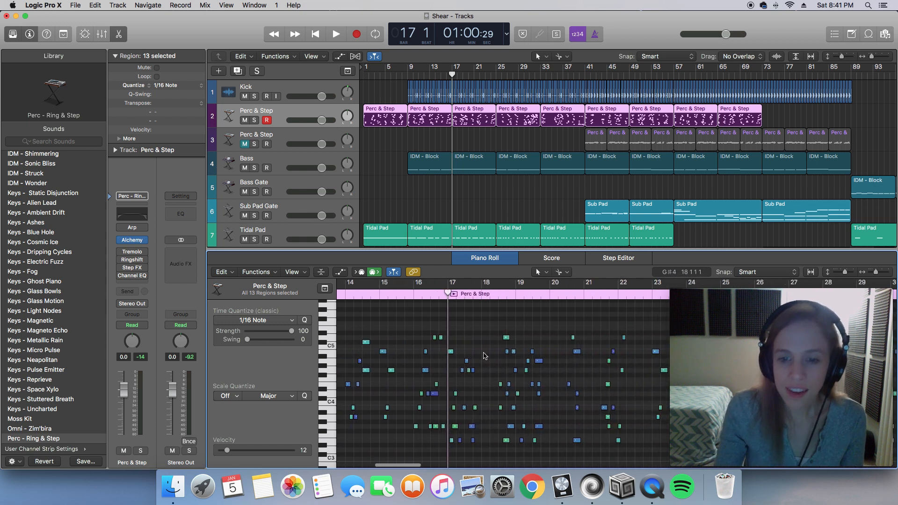
pyautogui.press('space')
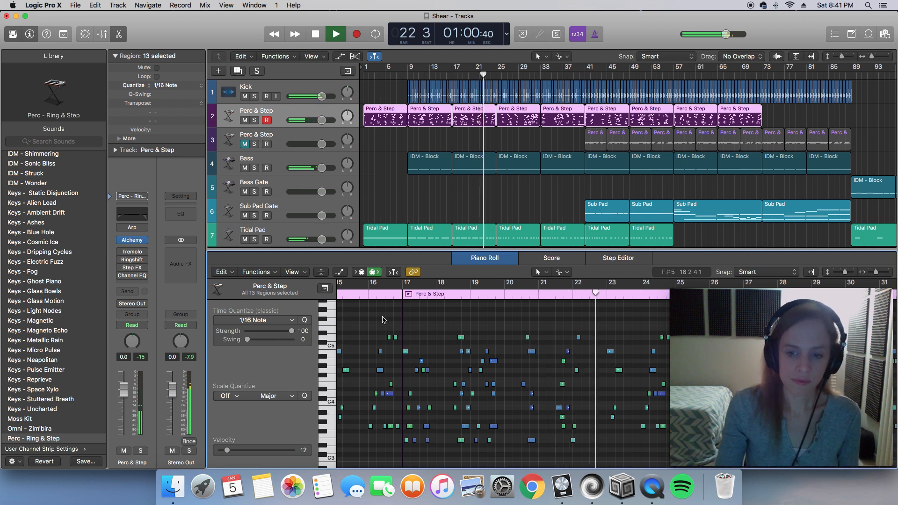
pyautogui.hscroll(1, 384, 320)
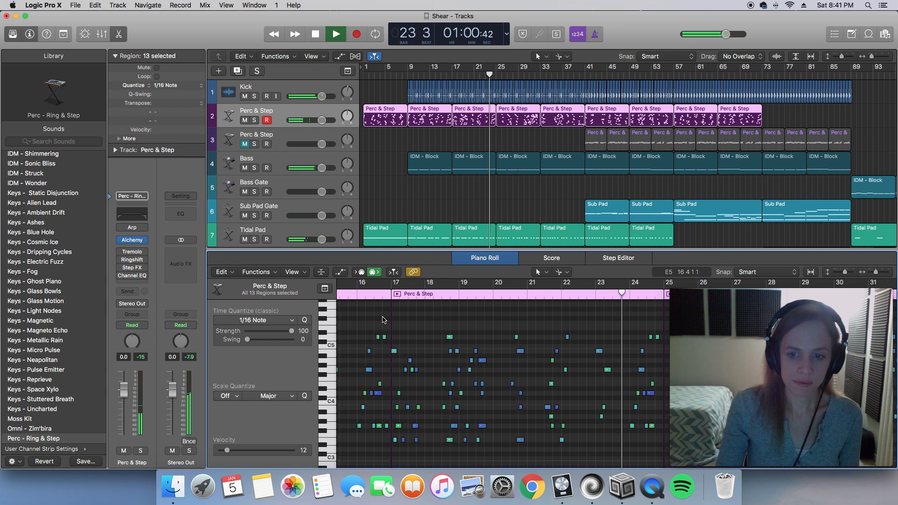
pyautogui.press('space')
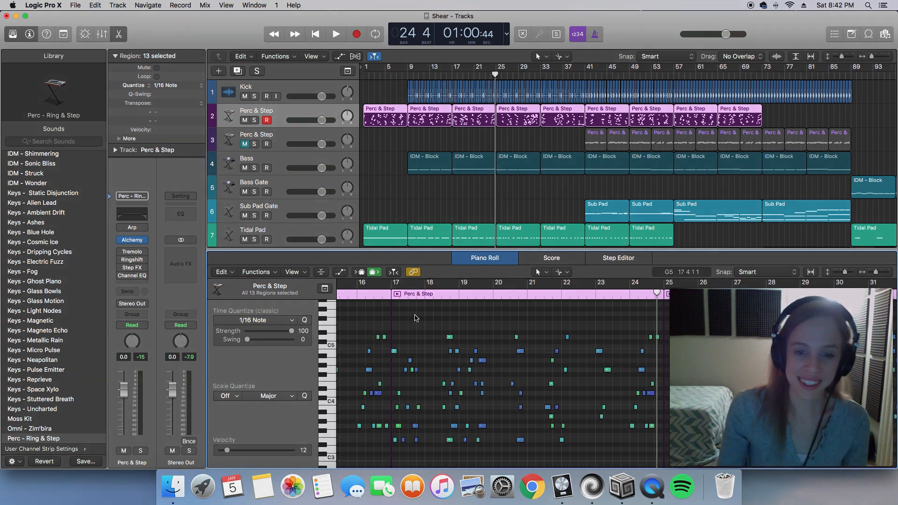
pyautogui.press('super+Right')
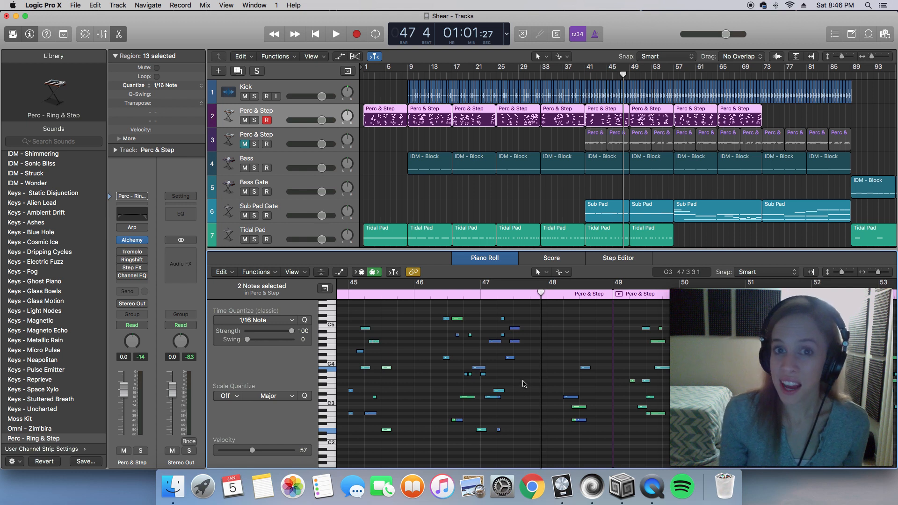
# - Switch to Shear.scd in SuperCollider, clear the post window and highlight the TempoClock block under the Tempo comment
pyautogui.click(588, 486)
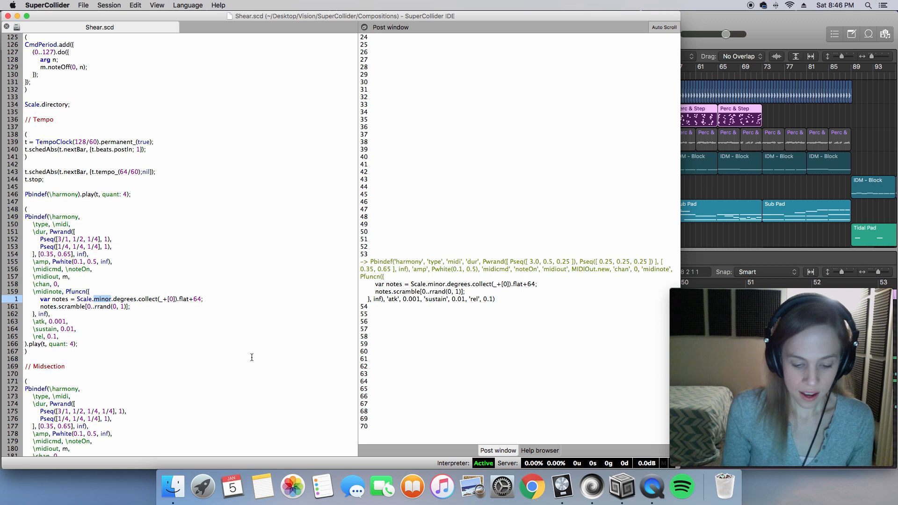
pyautogui.press('super+shift+p')
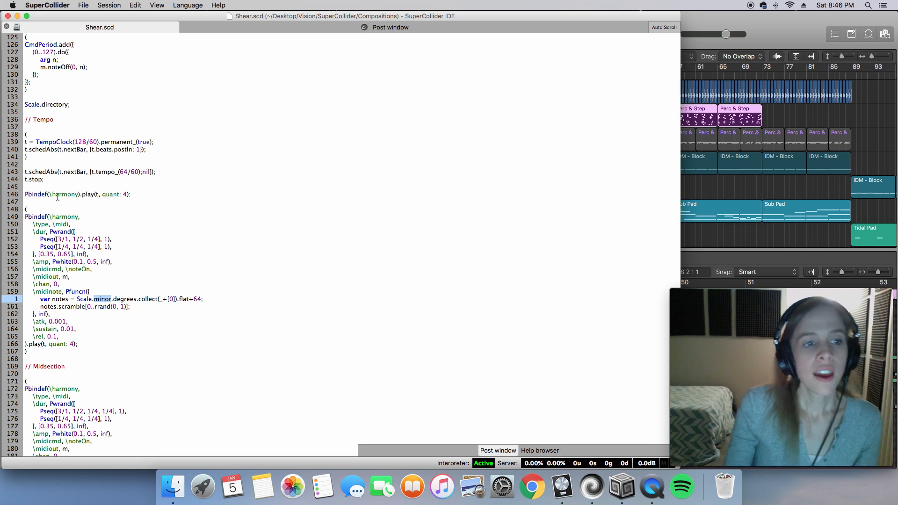
pyautogui.click(32, 149)
pyautogui.click(110, 158)
pyautogui.press('super+Return')
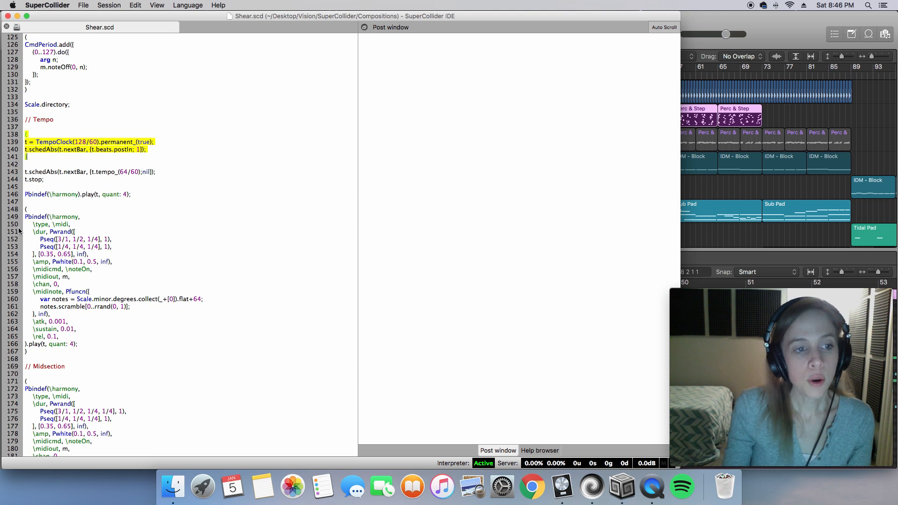
# - Examine the \harmony Pbindef by highlighting its class name, its \midi type and its duration sequences with their weights
pyautogui.click(29, 213)
pyautogui.press('super+Return')
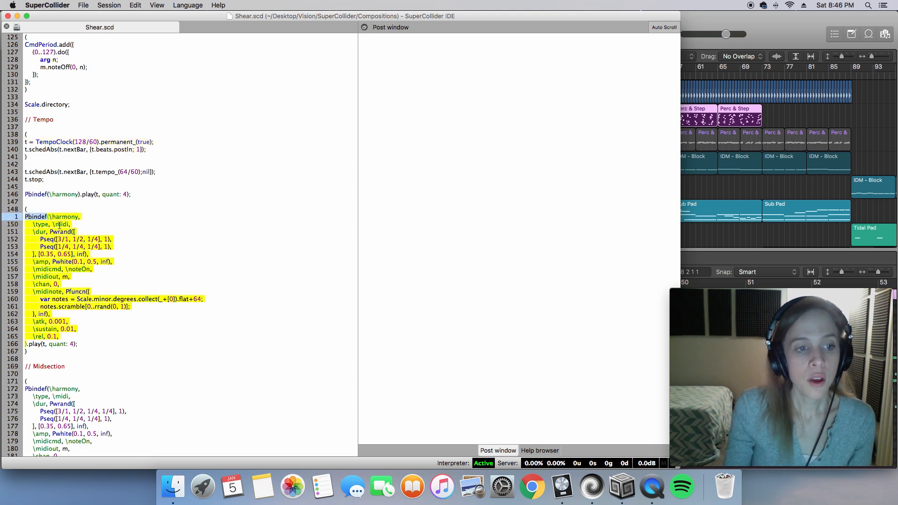
pyautogui.doubleClick(60, 225)
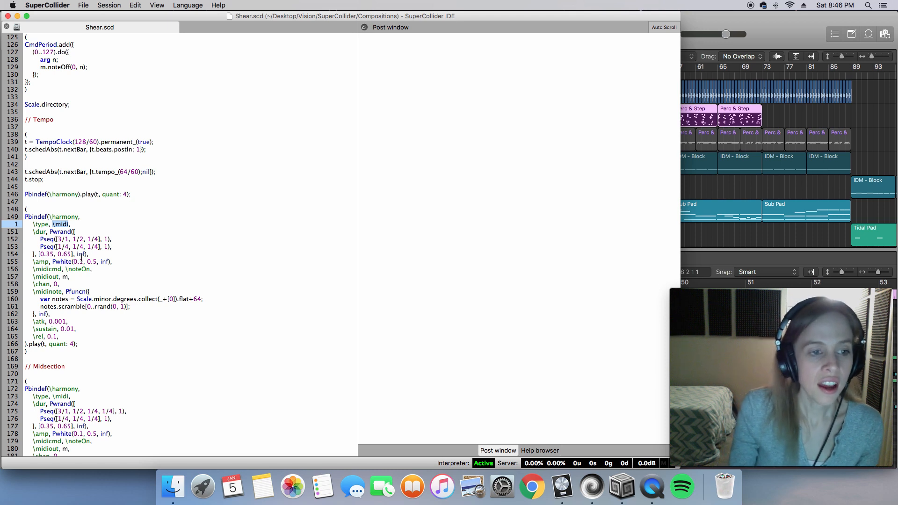
pyautogui.moveTo(98, 255); pyautogui.dragTo(29, 239)
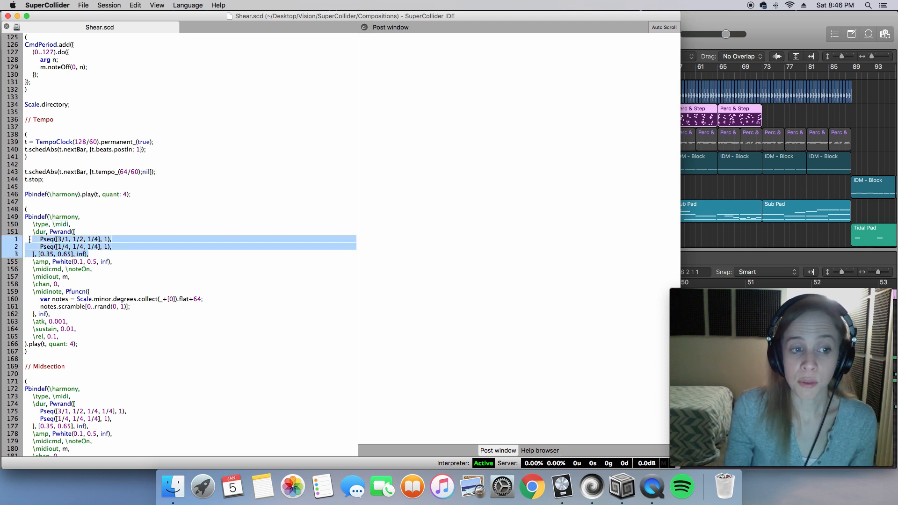
# - Examine the Pwrand duration function and the Scale.minor notes expression in the \harmony Pbindef, with a brief look at the Shear project in Logic Pro X
pyautogui.press('super+Return')
pyautogui.doubleClick(57, 232)
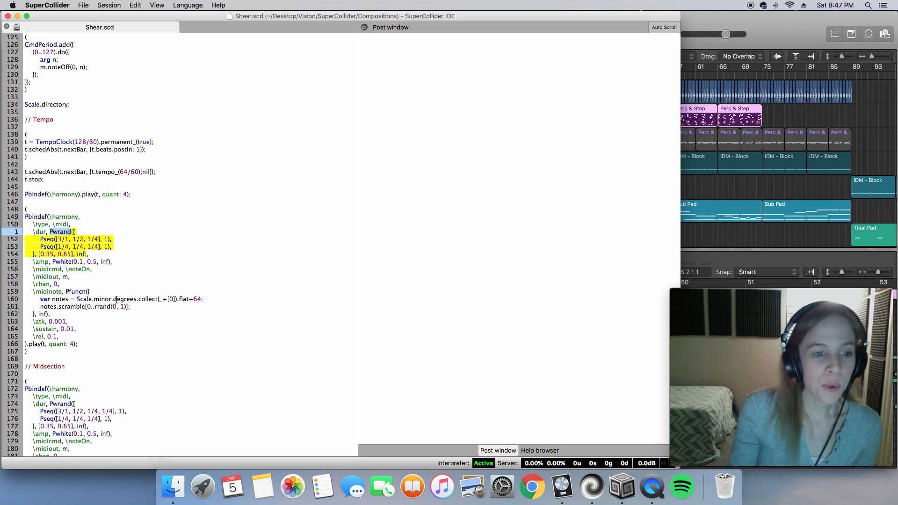
pyautogui.doubleClick(84, 300)
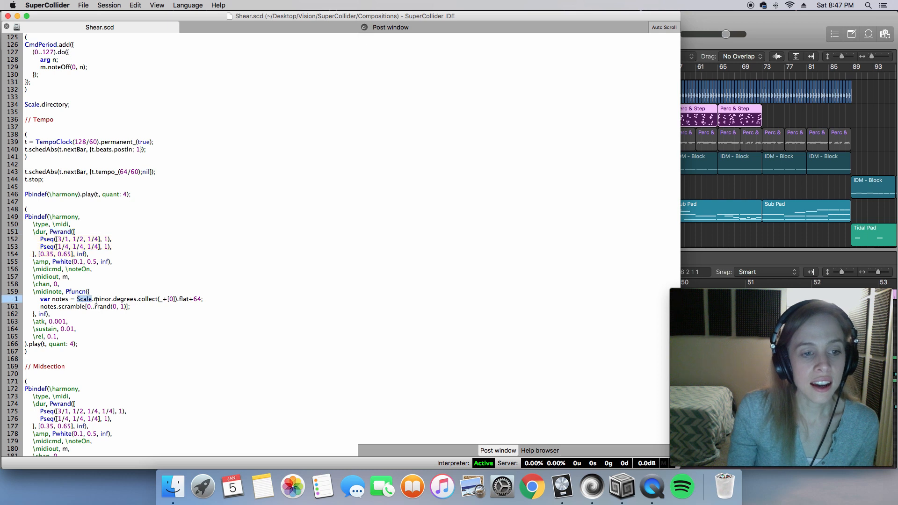
pyautogui.doubleClick(102, 300)
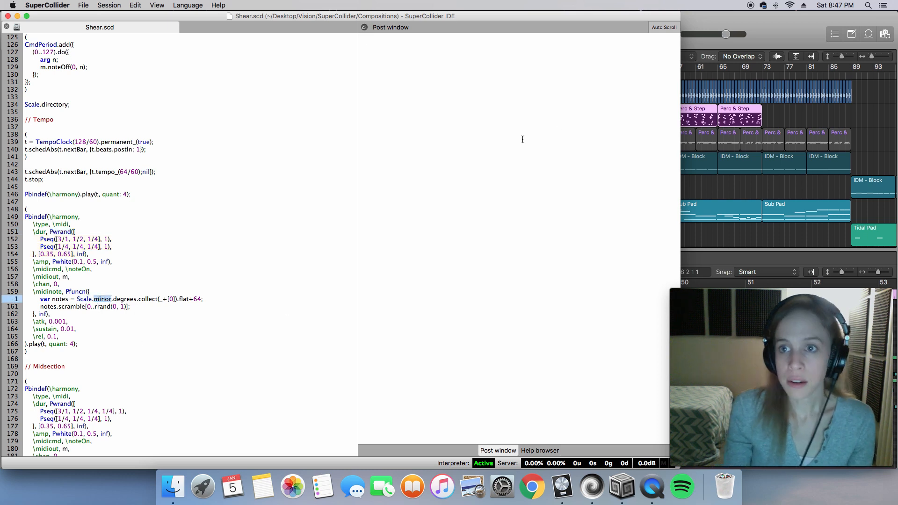
pyautogui.click(797, 25)
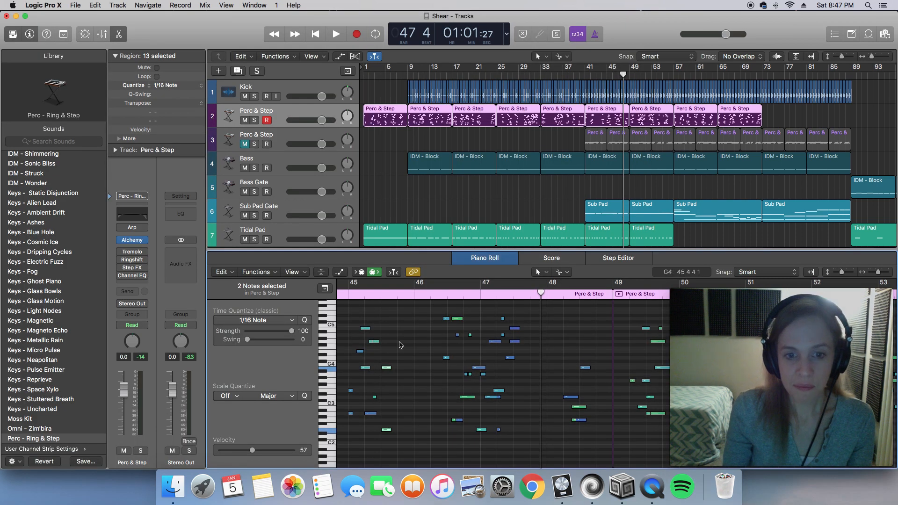
pyautogui.click(592, 487)
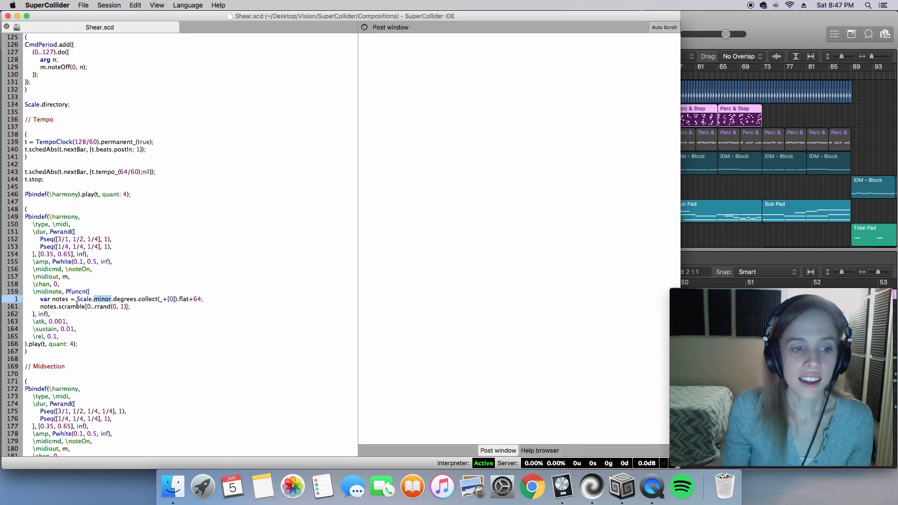
# - Examine the degrees call, the [0] interval array, the 64 note offset and the minor scale in the var notes line
pyautogui.doubleClick(122, 299)
pyautogui.click(176, 301)
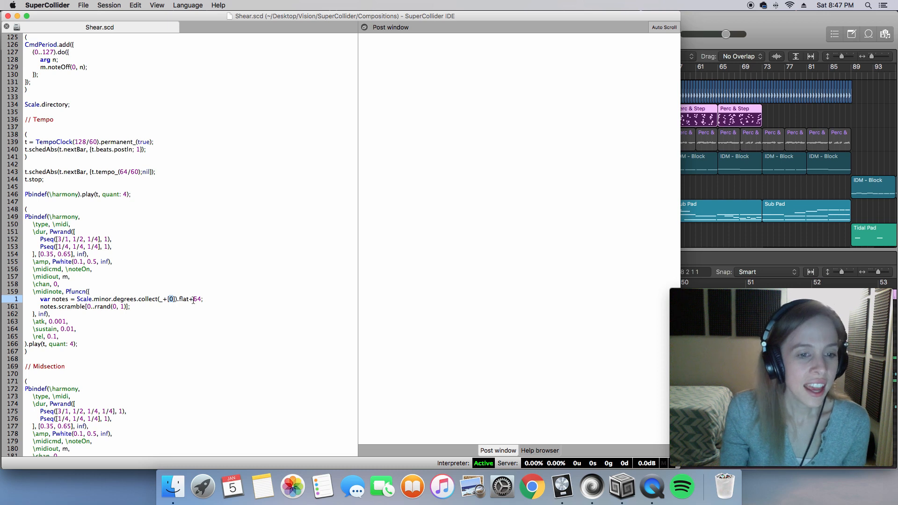
pyautogui.doubleClick(196, 299)
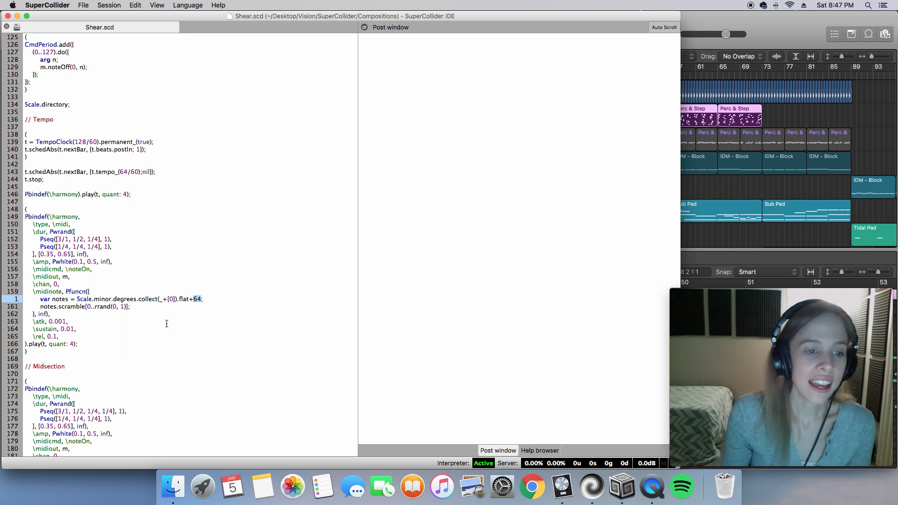
pyautogui.doubleClick(103, 299)
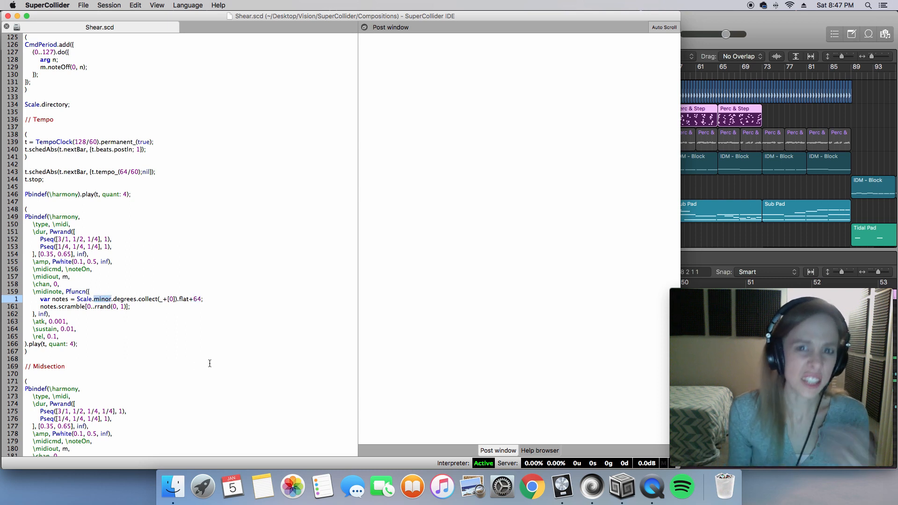
# - Evaluate the 128/60 TempoClock block and start the \harmony Pbindef block above the Midsection comment playing
pyautogui.click(36, 353)
pyautogui.press('super+Return')
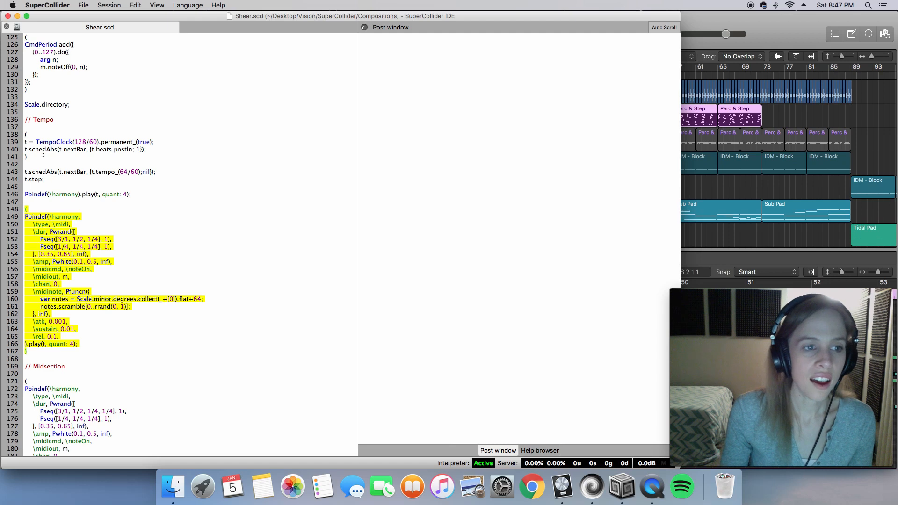
pyautogui.click(43, 154)
pyautogui.press('super+Return')
pyautogui.press('super+Return')
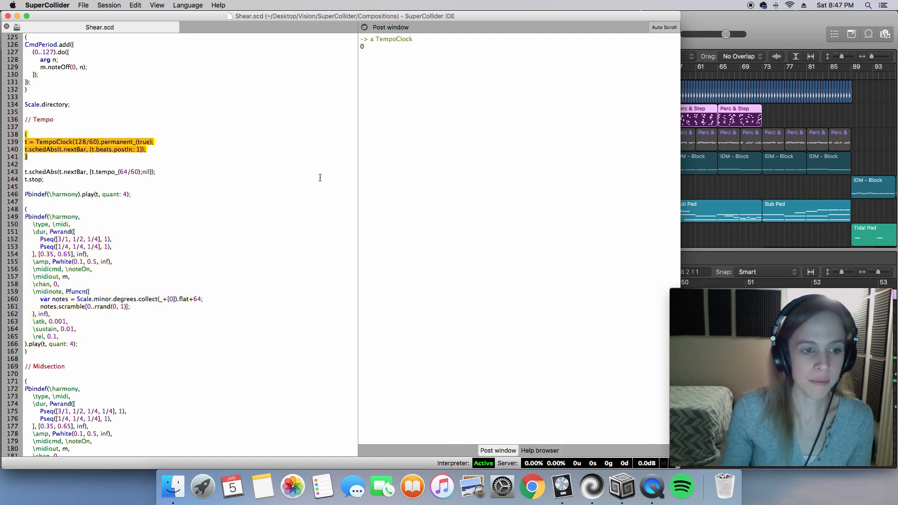
pyautogui.click(63, 354)
pyautogui.press('super+Return')
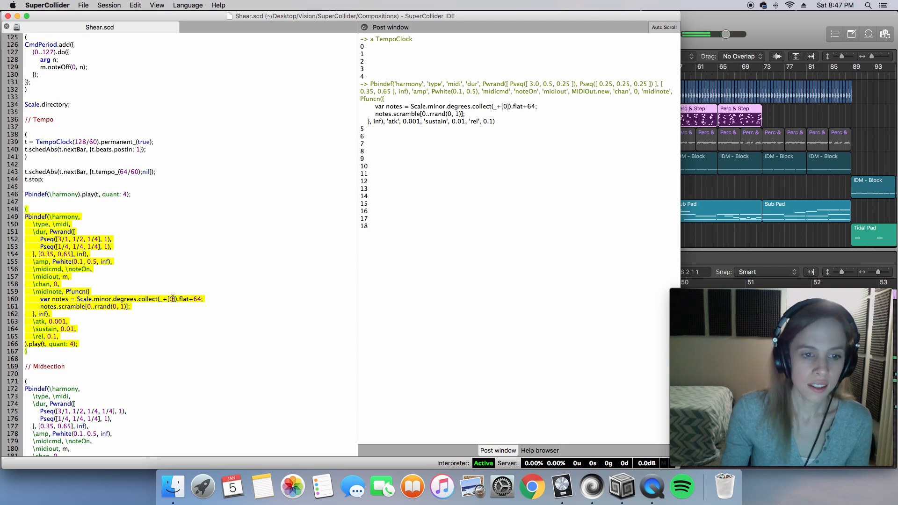
# - Change the interval array in the var notes line to [0, 7] and re-evaluate the \harmony Pbindef
pyautogui.write(', 7')
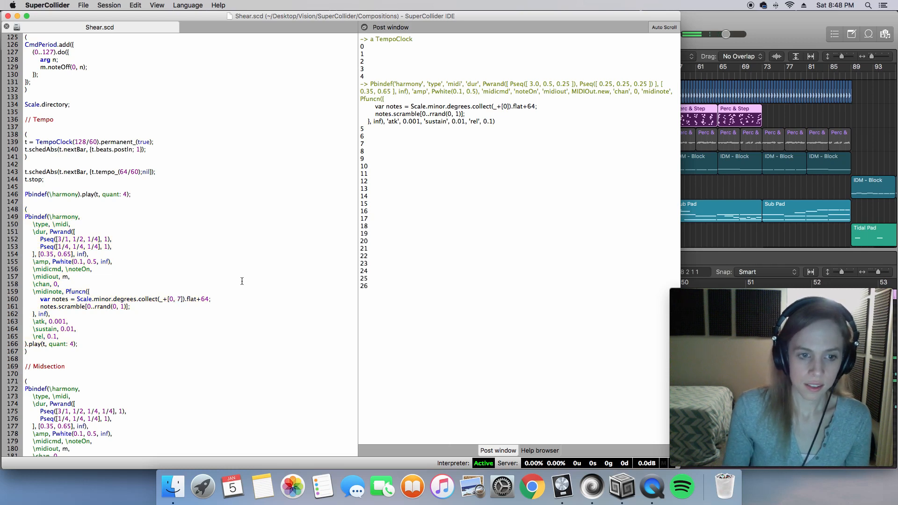
pyautogui.press('super+Return')
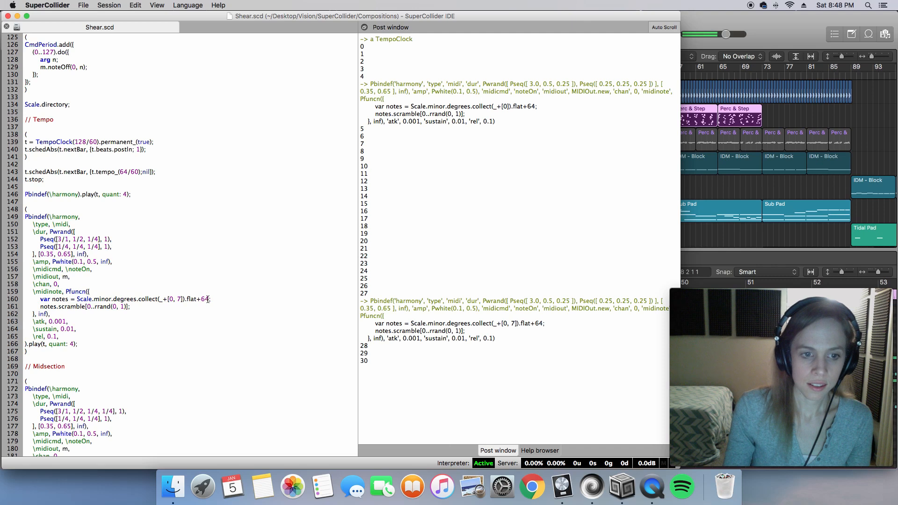
# - Try note offsets of 63 and 60 in the var notes line, re-evaluating the \harmony Pbindef after each change
pyautogui.press('BackSpace')
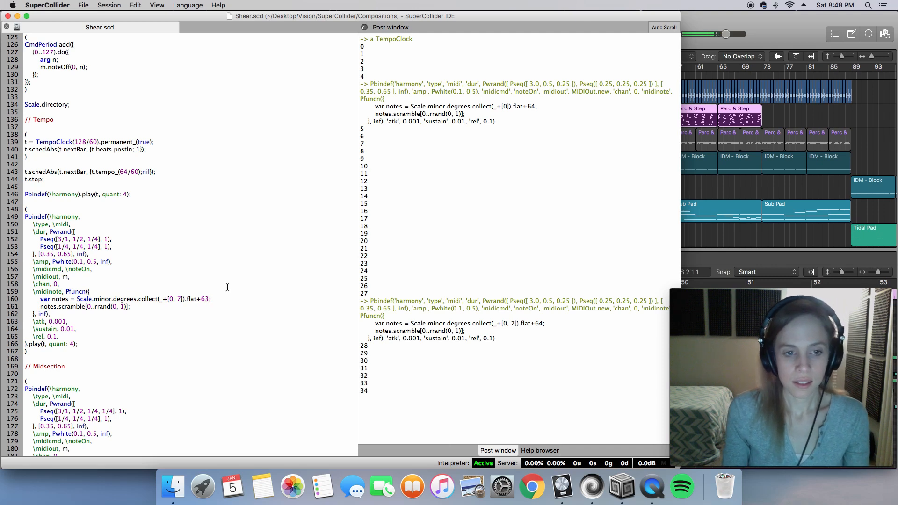
pyautogui.press('super+Return')
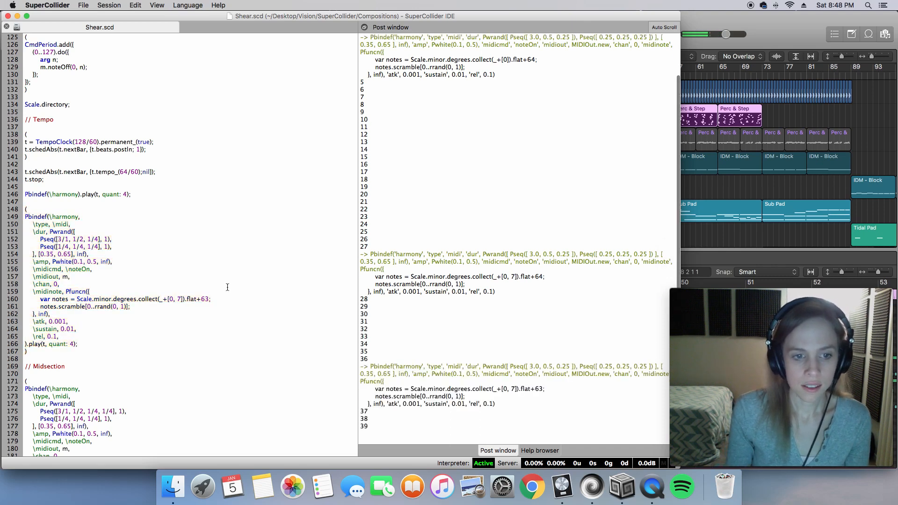
pyautogui.press('BackSpace')
pyautogui.write('0')
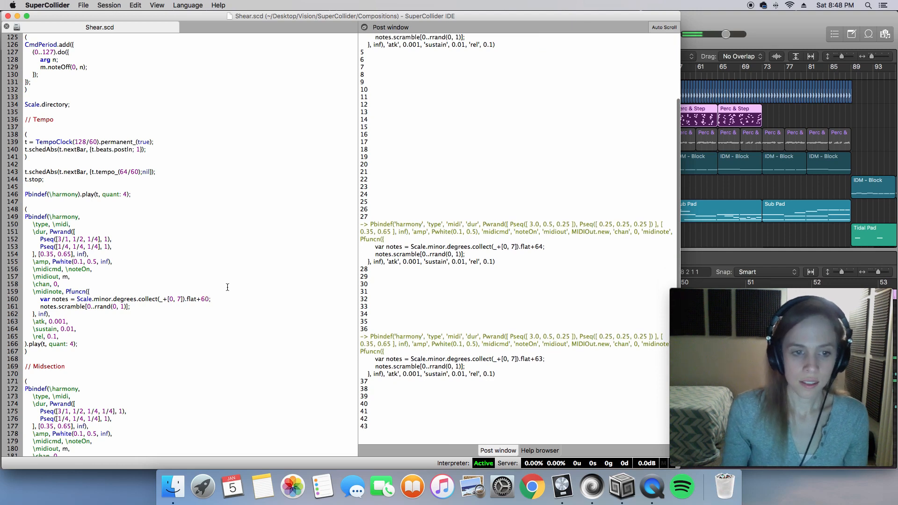
pyautogui.press('super+Return')
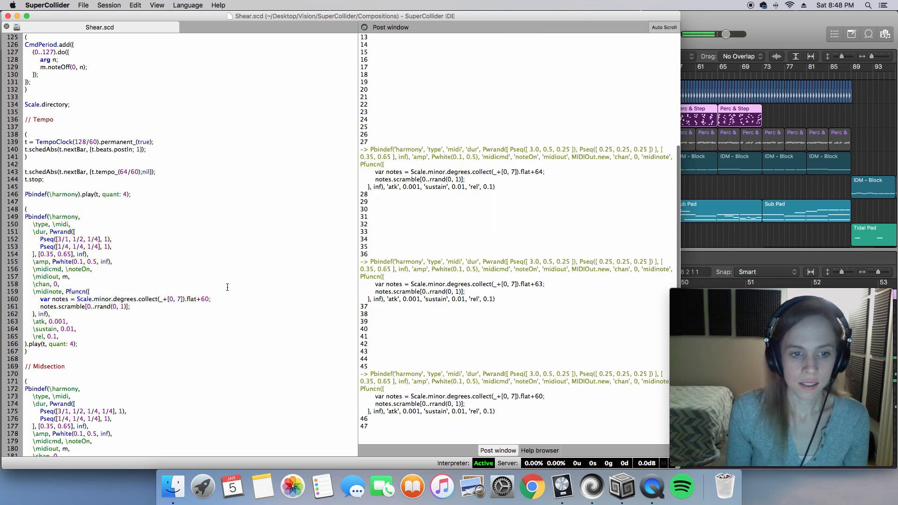
# - Set the note offset in the var notes line to 61 and re-evaluate the \harmony Pbindef
pyautogui.press('BackSpace')
pyautogui.write('1')
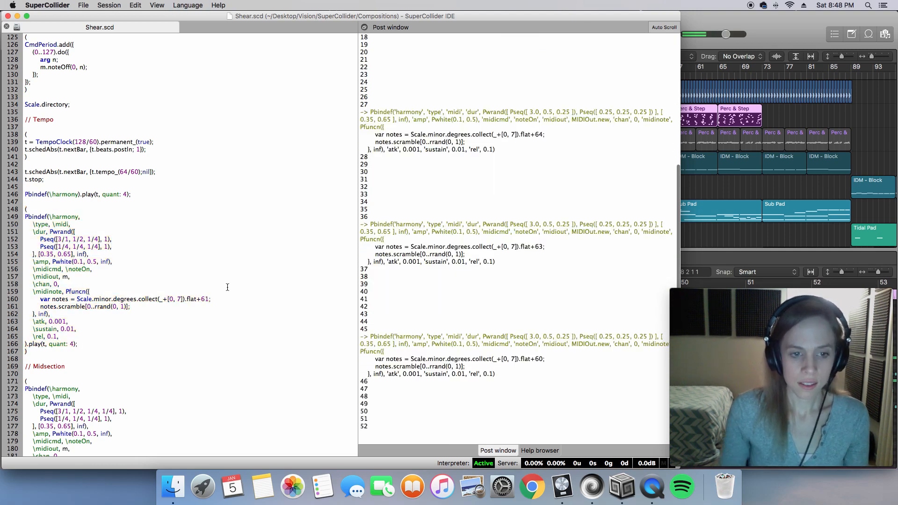
pyautogui.press('super+Return')
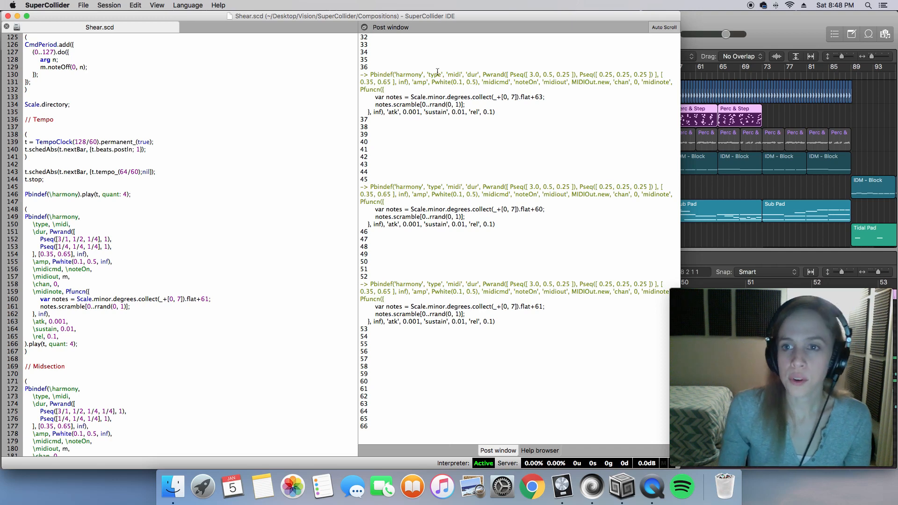
# - Switch to Logic Pro X and compare the notes of the muted Perc & Step track with those of the first Perc & Step track
pyautogui.click(777, 26)
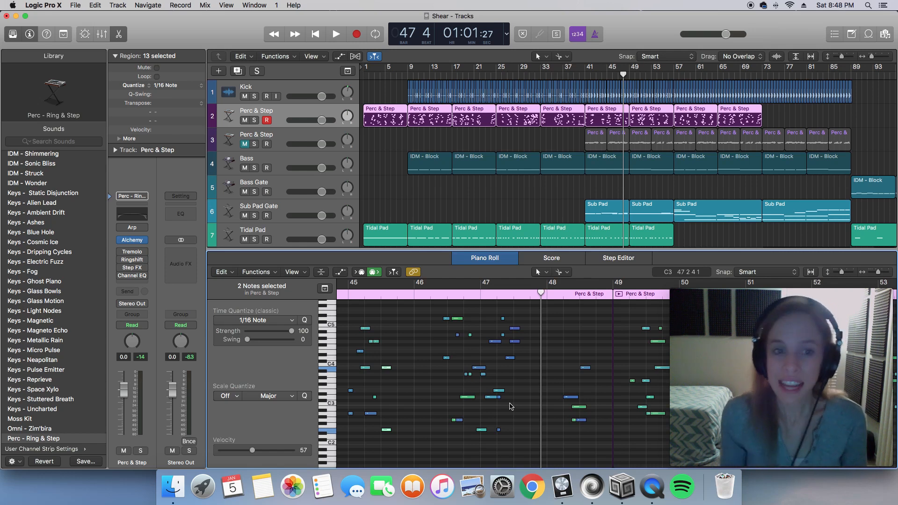
pyautogui.click(282, 135)
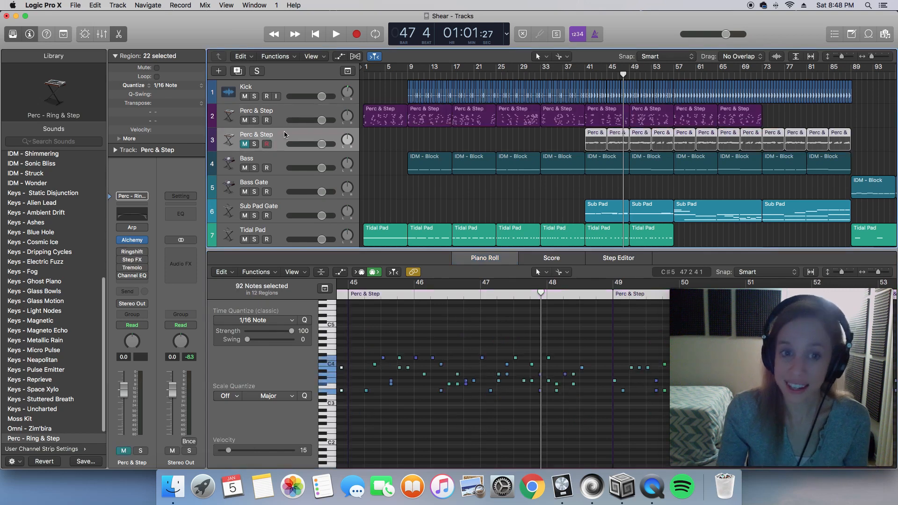
pyautogui.click(292, 111)
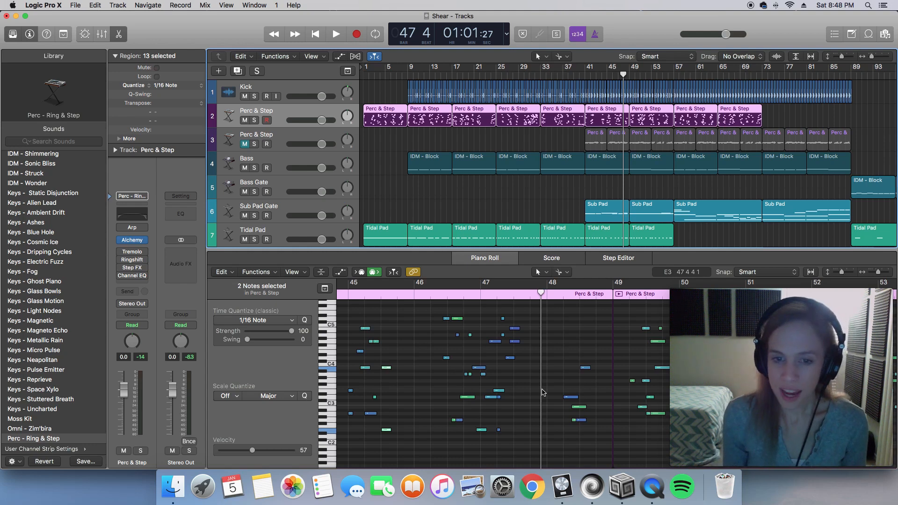
# - Play the song from bar 41 into bar 48, following the first Perc & Step track's notes in the Piano Roll
pyautogui.hscroll(-3, 451, 347)
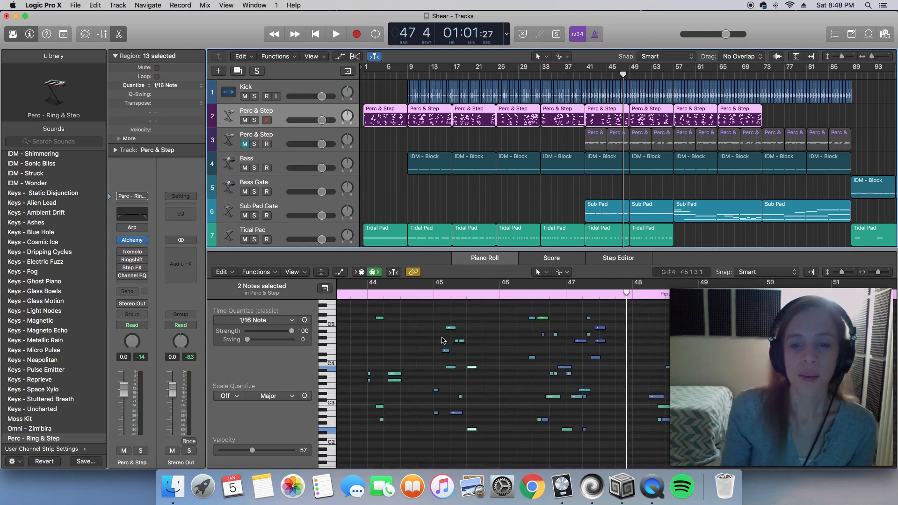
pyautogui.press('super+Left')
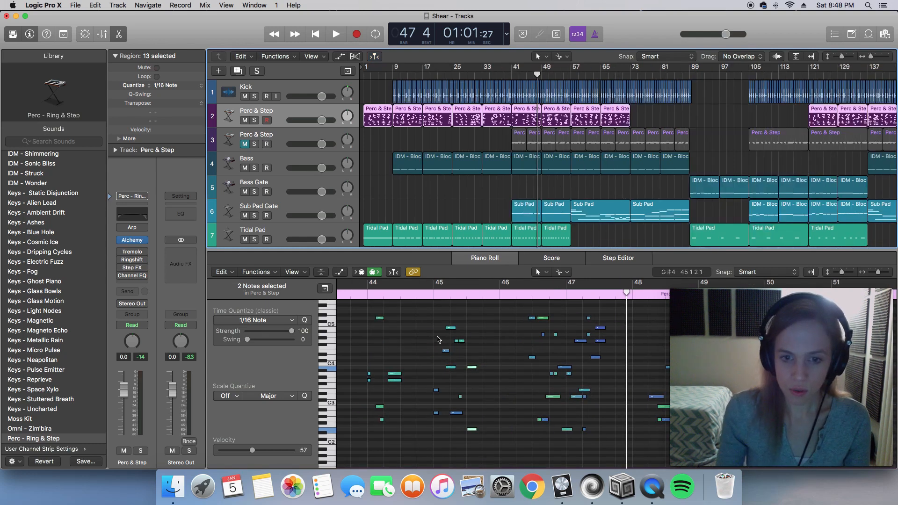
pyautogui.hscroll(-5, 438, 339)
pyautogui.click(381, 286)
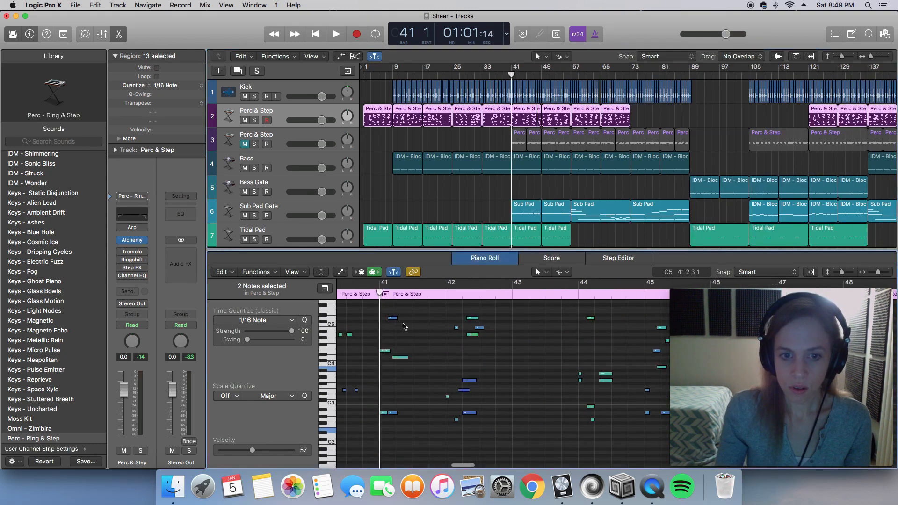
pyautogui.press('space')
pyautogui.press('super+Left')
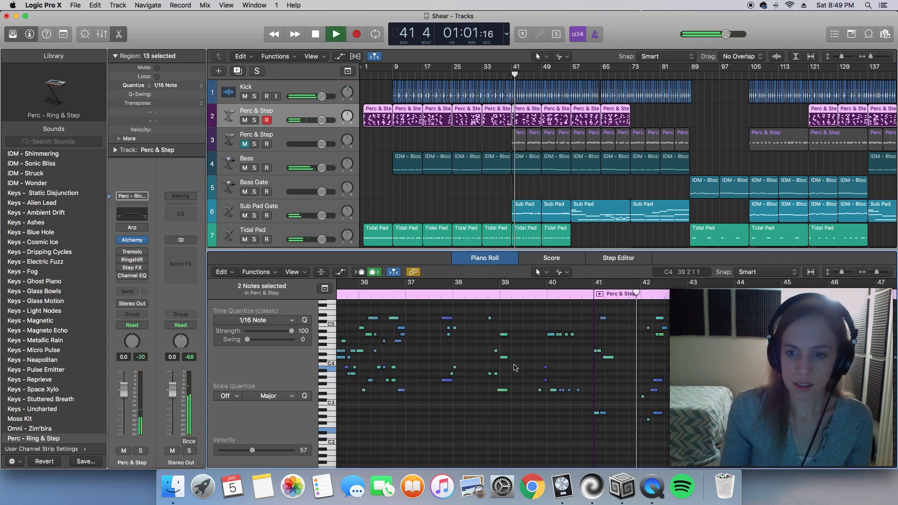
pyautogui.hscroll(6, 515, 368)
pyautogui.hscroll(1, 480, 409)
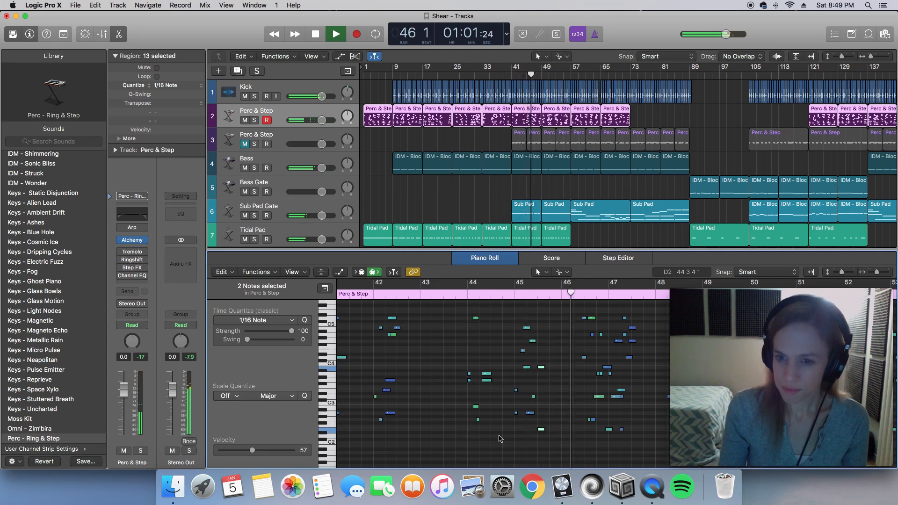
pyautogui.hscroll(2, 498, 410)
pyautogui.hscroll(2, 498, 411)
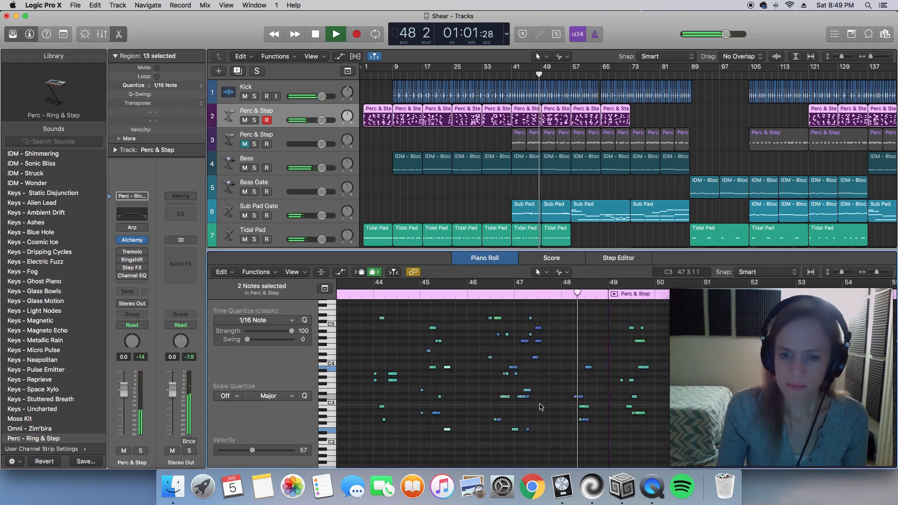
pyautogui.press('space')
# - Delete the lower of the two short high notes at beat 2 of bar 47 and shorten the three stacked notes just after it
pyautogui.press('super+Right')
pyautogui.press('super+Right')
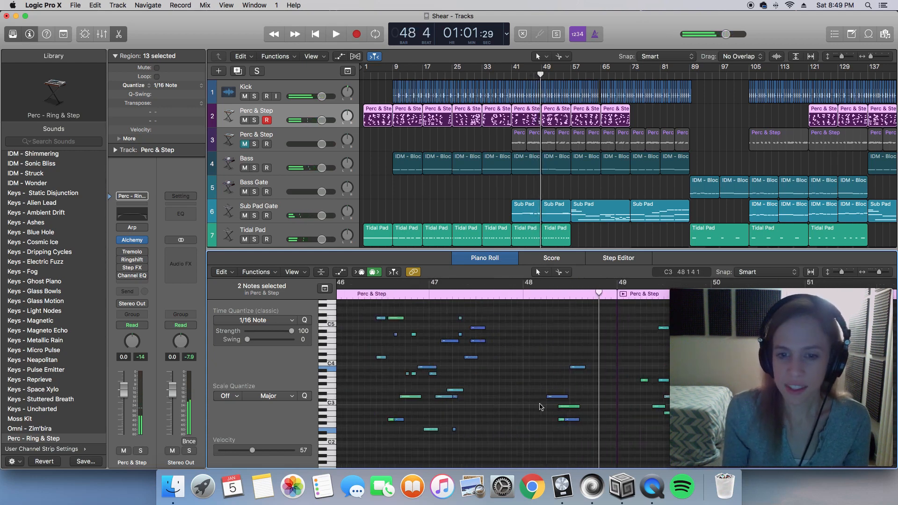
pyautogui.moveTo(445, 307); pyautogui.dragTo(461, 330)
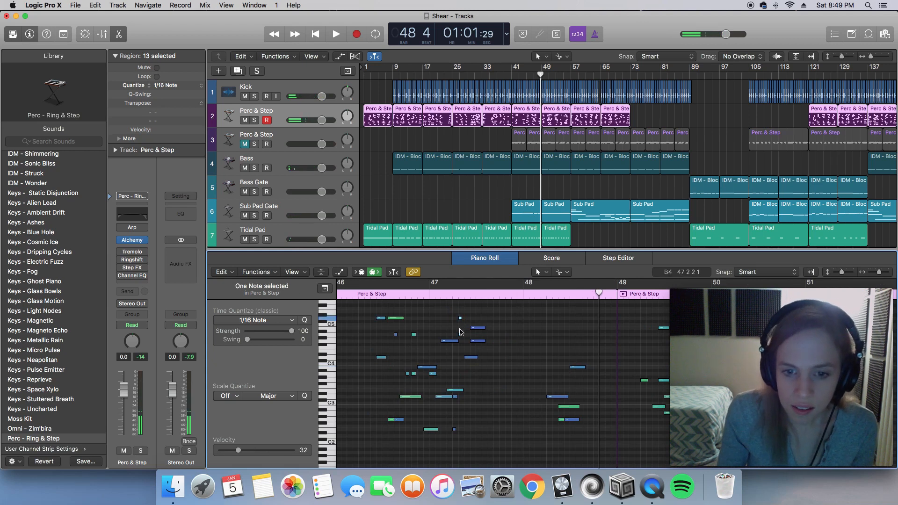
pyautogui.click(460, 334)
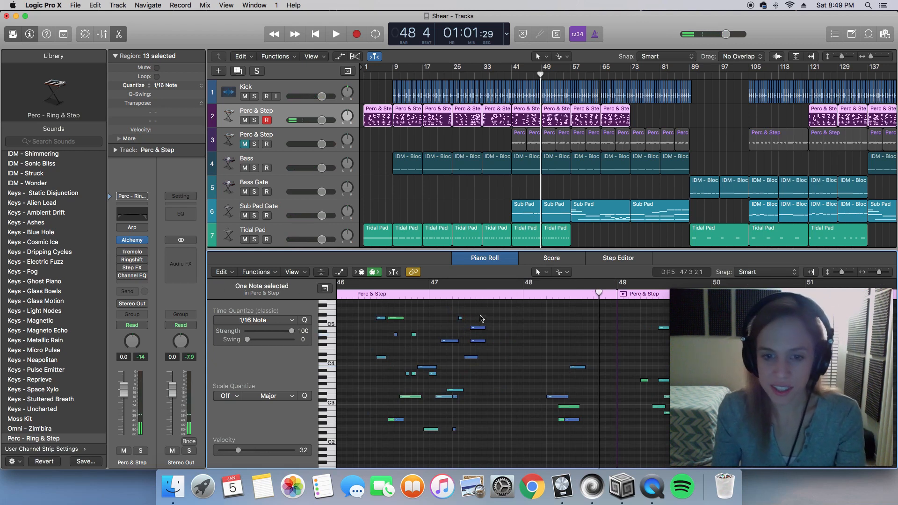
pyautogui.moveTo(487, 320); pyautogui.dragTo(476, 358)
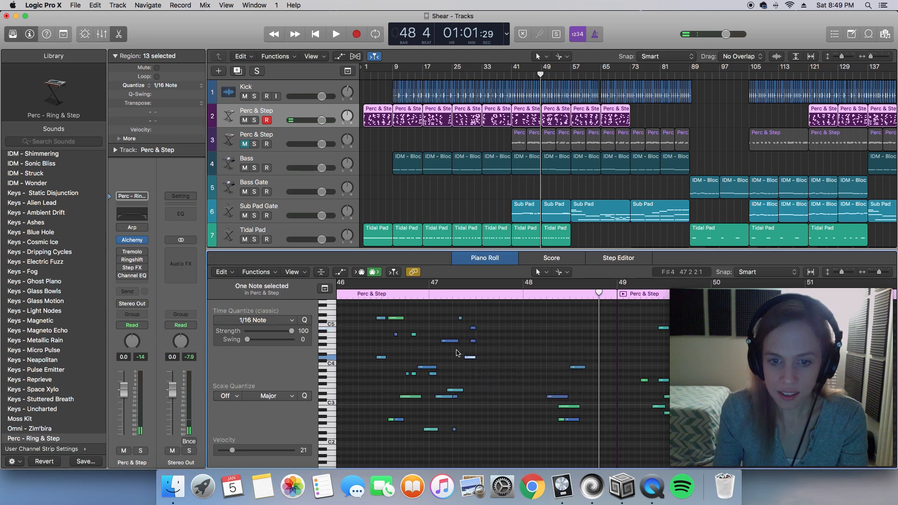
# - Remove the tiny note at the end of the longer low note in bar 47 and the second of two adjacent low notes in bar 46
pyautogui.moveTo(457, 401); pyautogui.dragTo(456, 425)
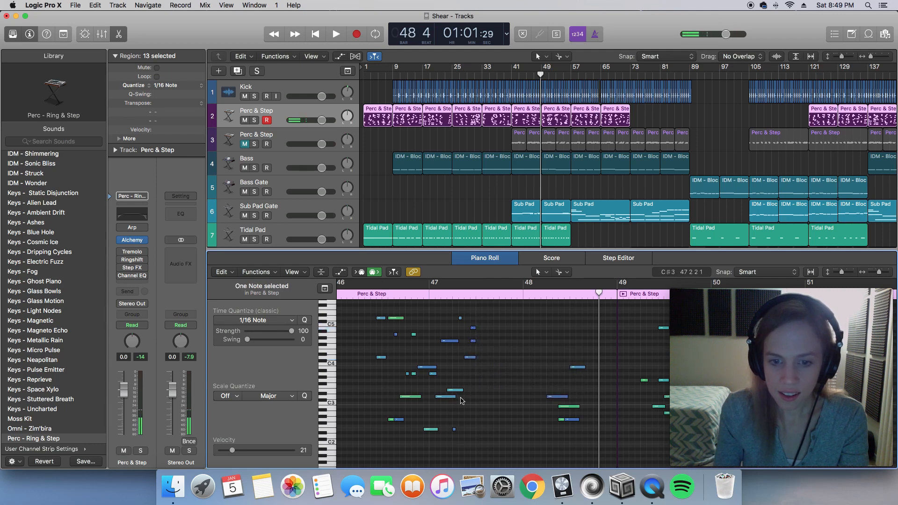
pyautogui.click(399, 420)
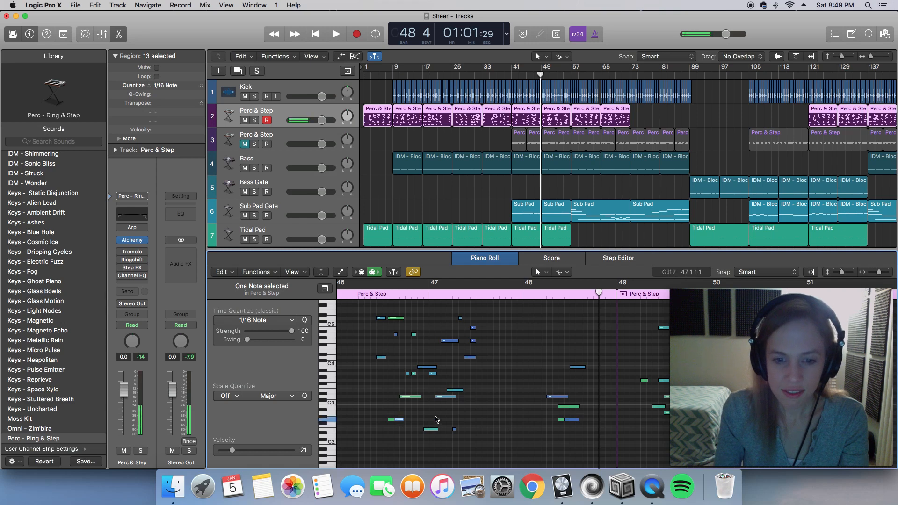
pyautogui.press('Delete')
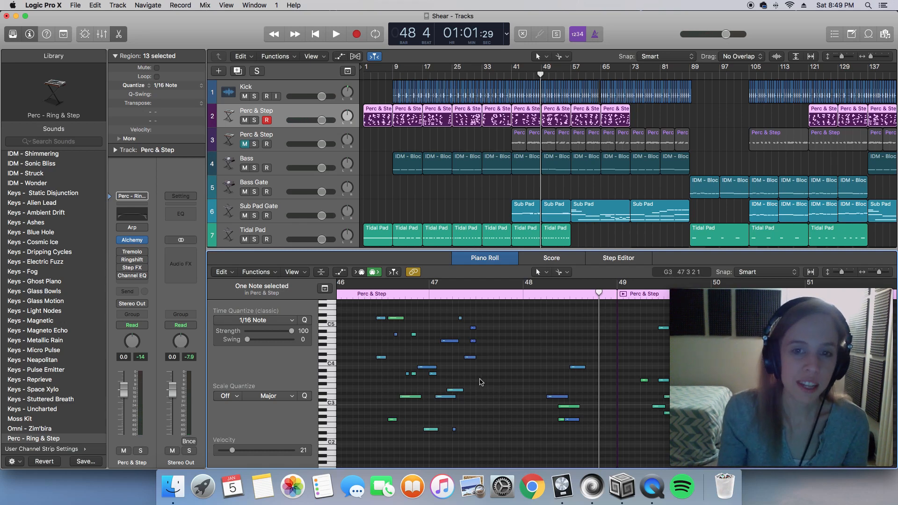
# - Play the song from bar 49 to bar 73, following the first Perc & Step track's notes in the Piano Roll
pyautogui.hscroll(10, 490, 381)
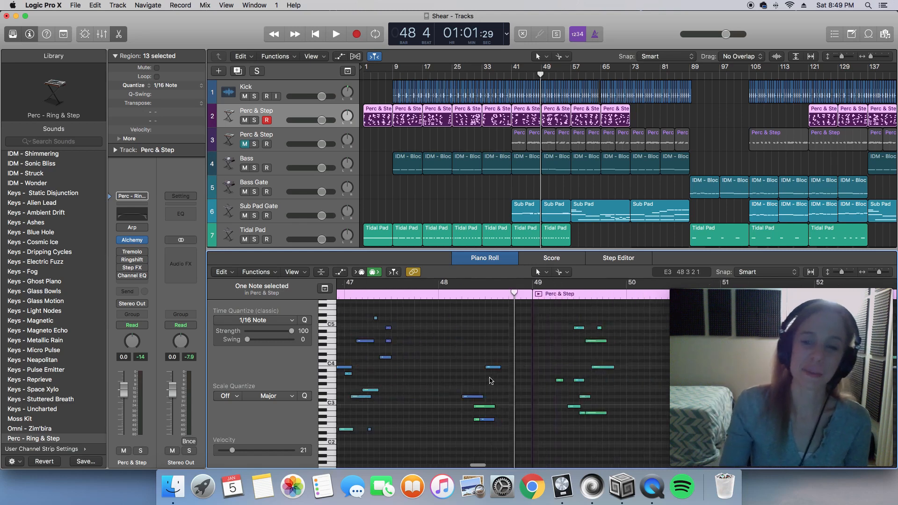
pyautogui.hscroll(2, 489, 381)
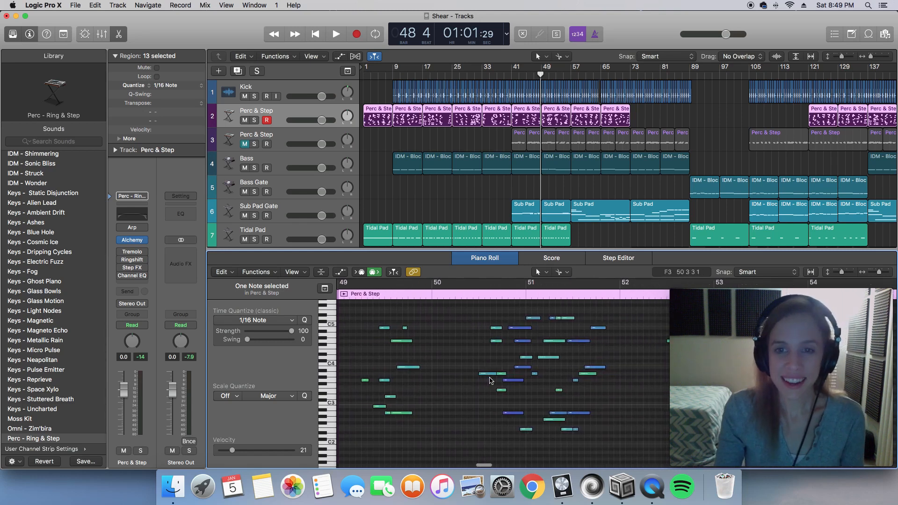
pyautogui.hscroll(-2, 489, 381)
pyautogui.scroll(-1, 489, 381)
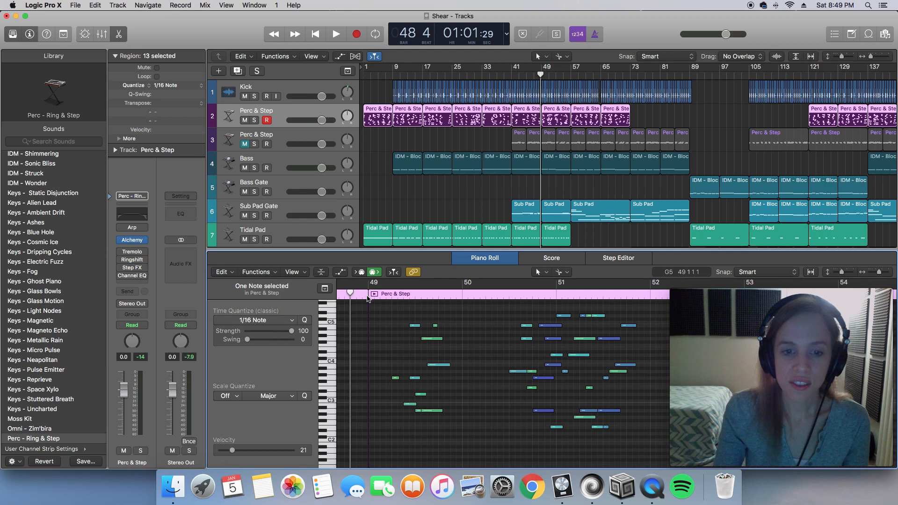
pyautogui.click(366, 298)
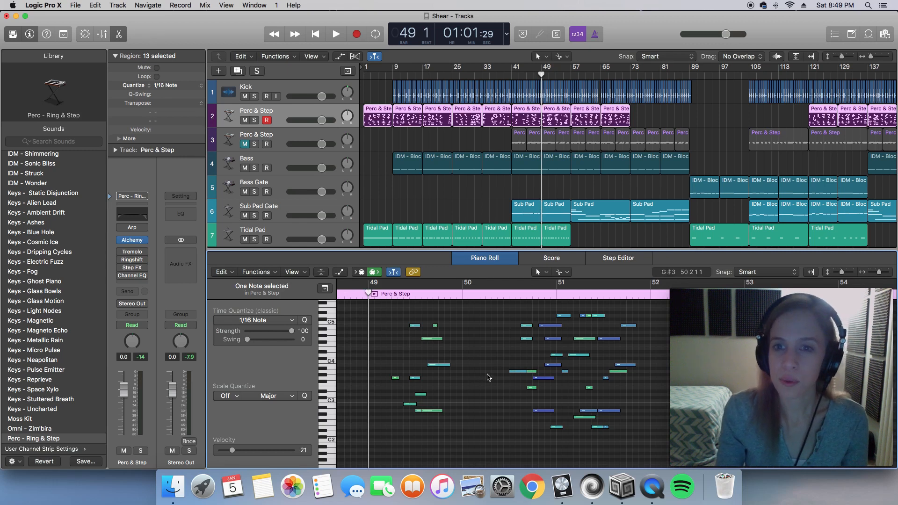
pyautogui.press('space')
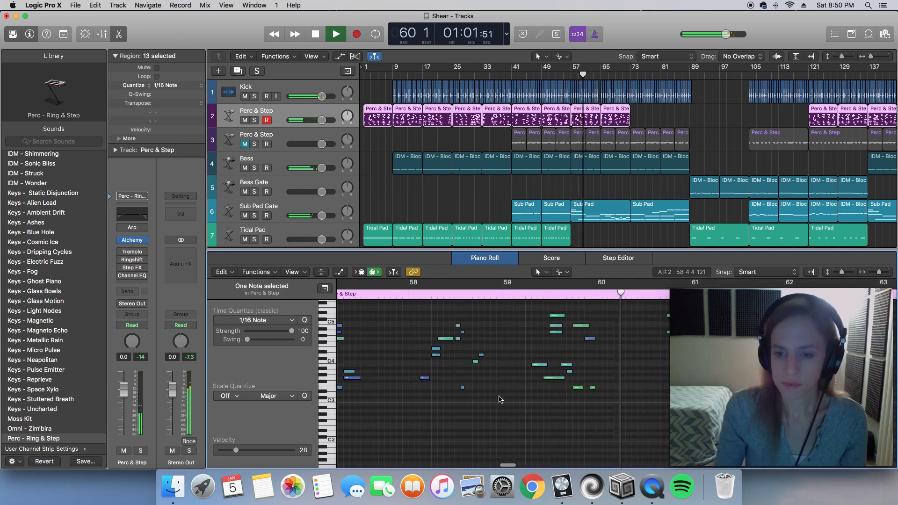
pyautogui.hscroll(5, 500, 400)
pyautogui.press('super+Left')
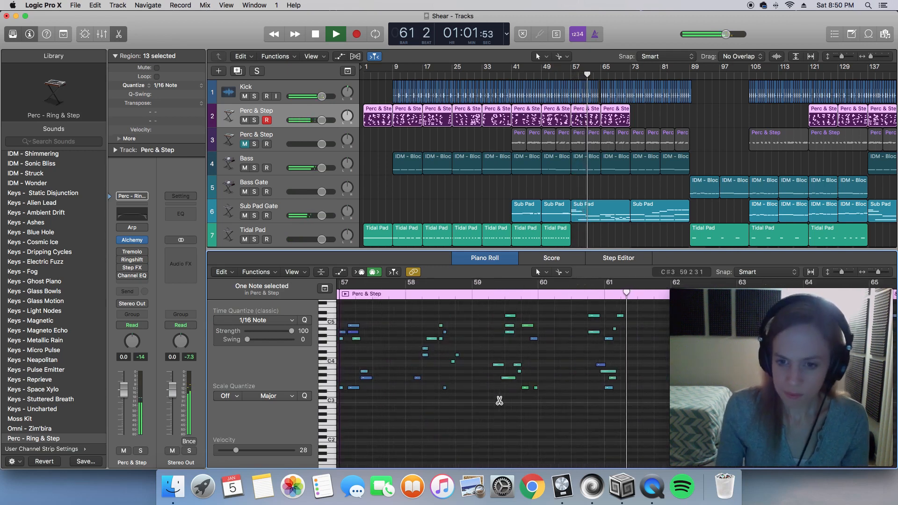
pyautogui.press('super+Left')
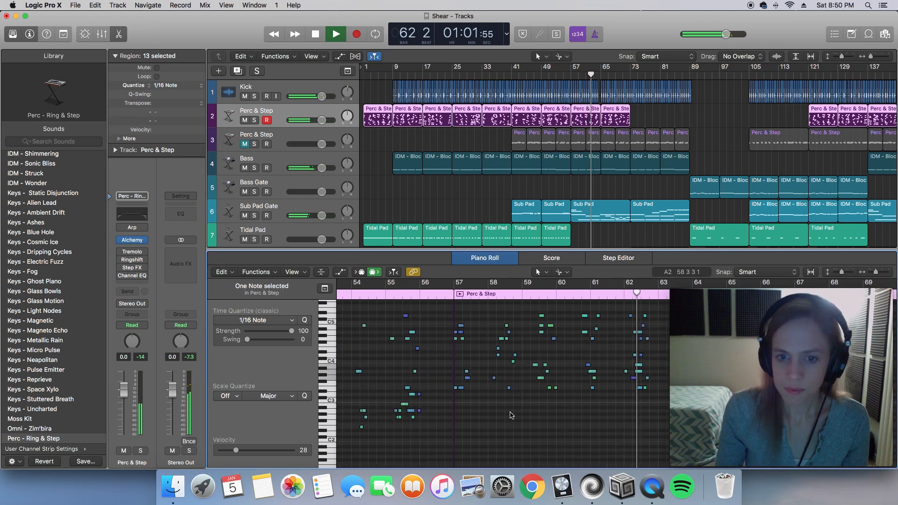
pyautogui.hscroll(3, 481, 420)
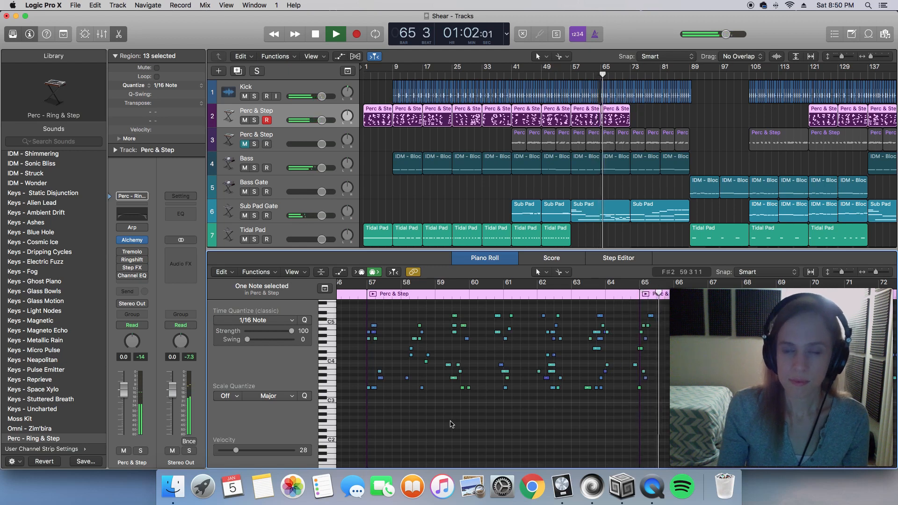
pyautogui.hscroll(4, 452, 425)
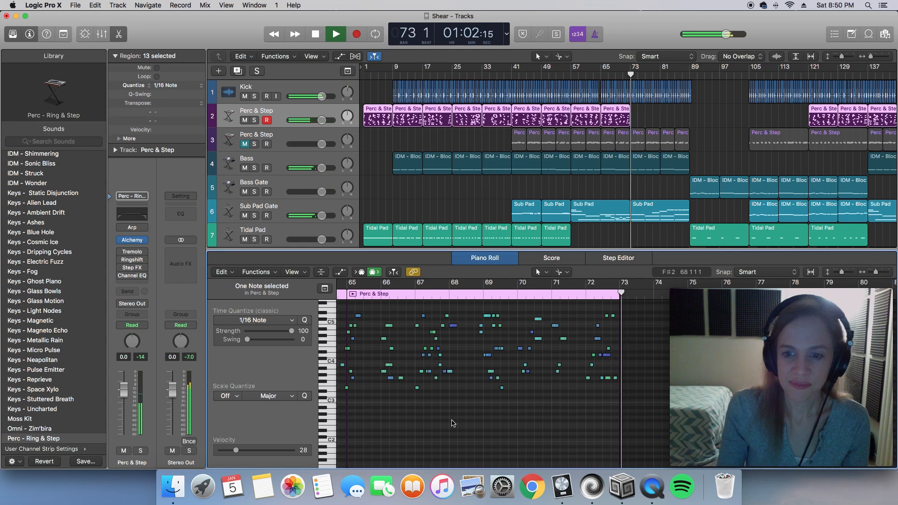
pyautogui.press('space')
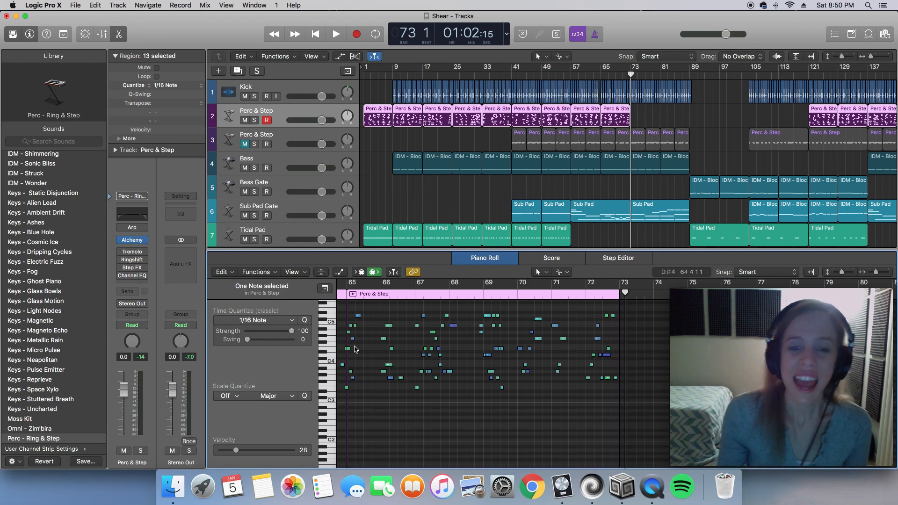
# - Replay the song from bar 57 to bar 61, following the Perc & Step notes to check their timing
pyautogui.hscroll(-10, 407, 343)
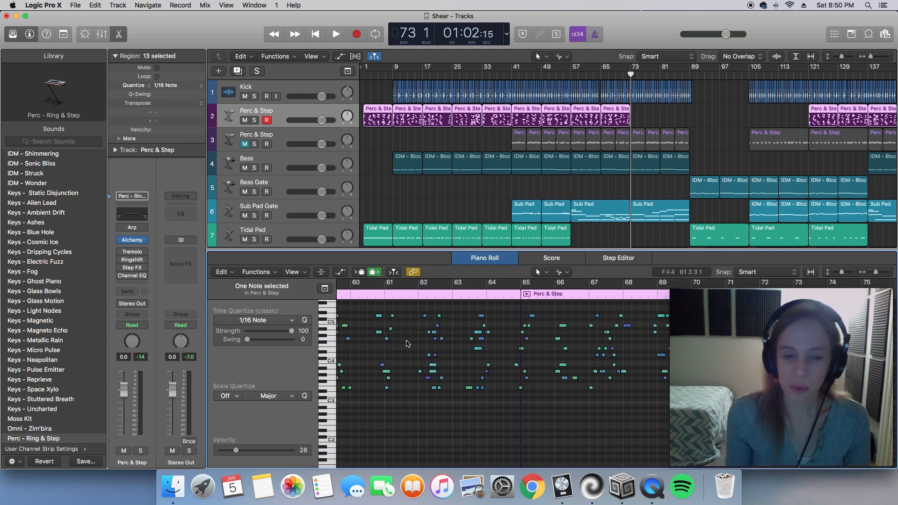
pyautogui.hscroll(-5, 406, 344)
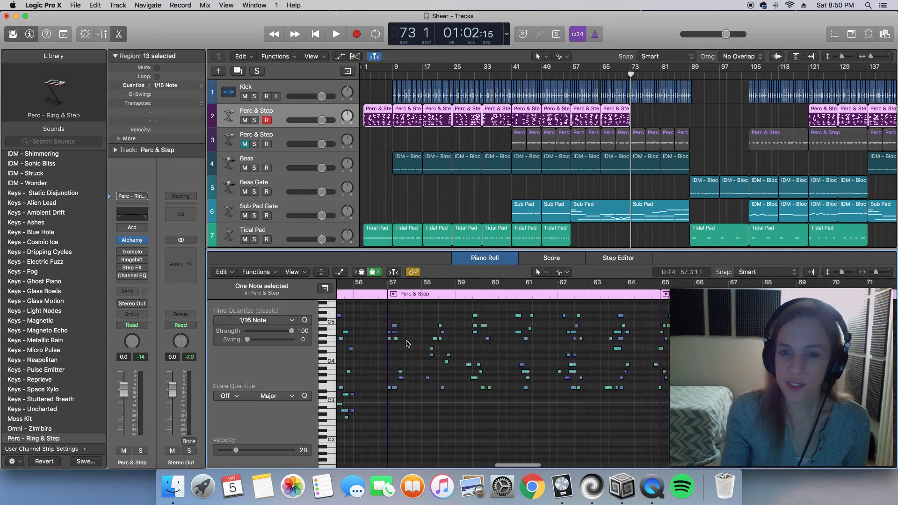
pyautogui.hscroll(-3, 406, 343)
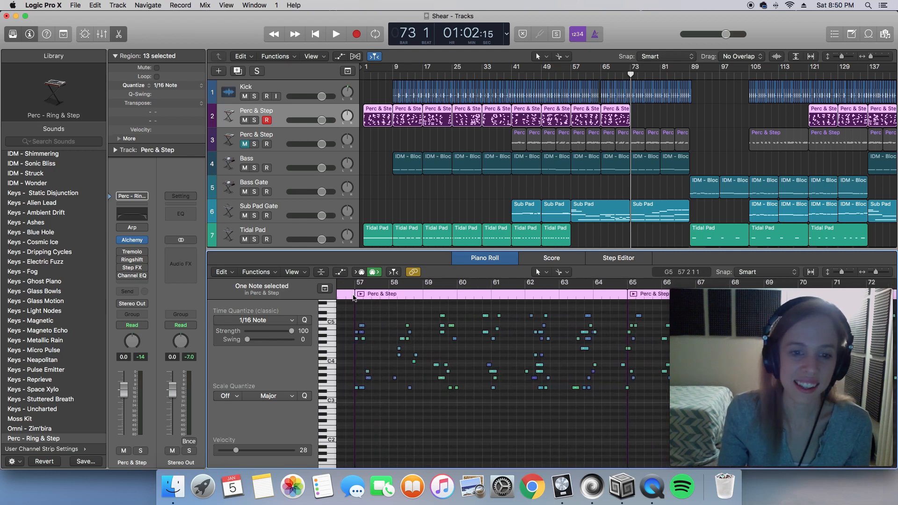
pyautogui.click(354, 296)
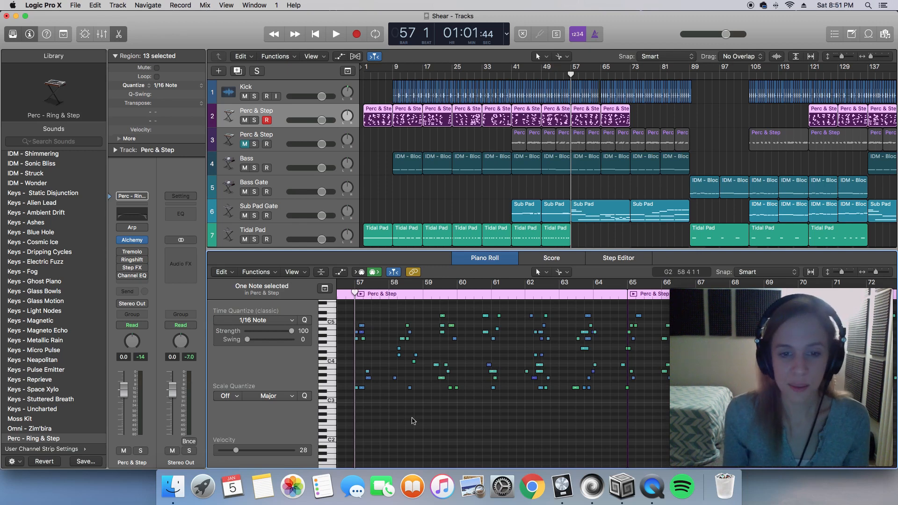
pyautogui.press('space')
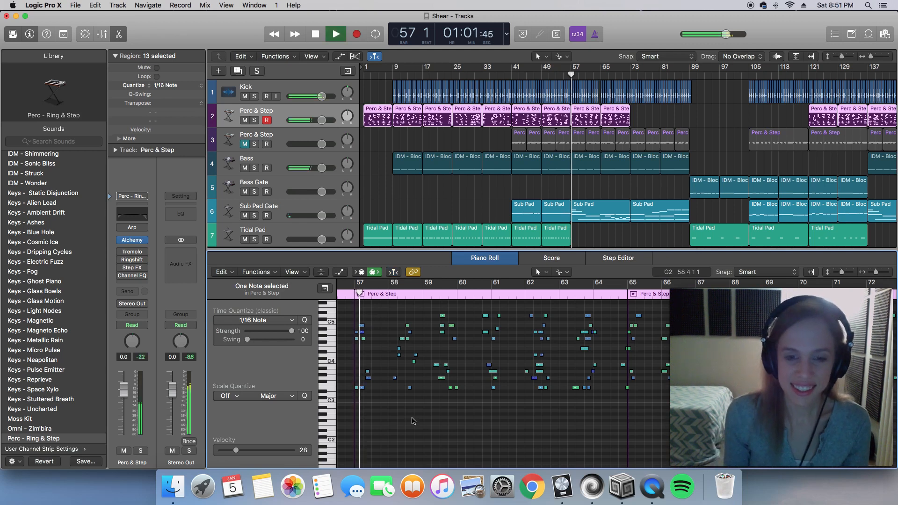
pyautogui.press('super+Right')
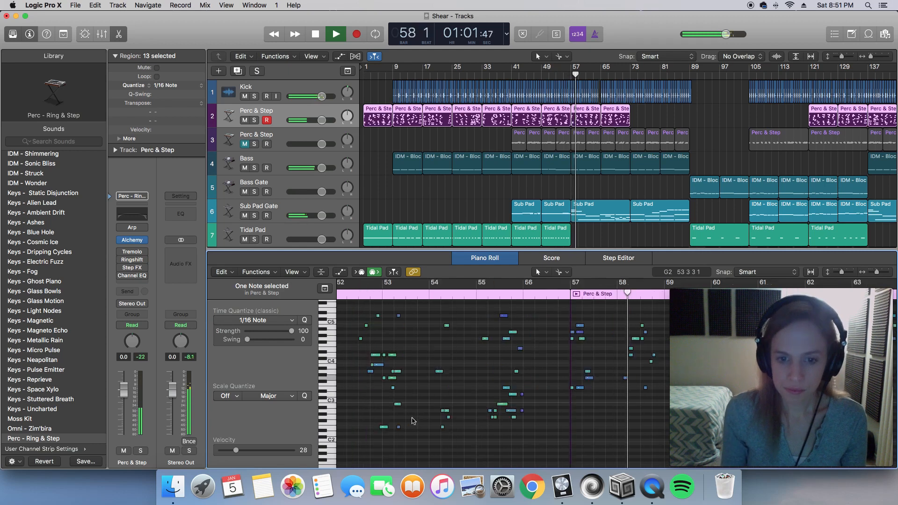
pyautogui.hscroll(5, 413, 422)
pyautogui.hscroll(4, 413, 422)
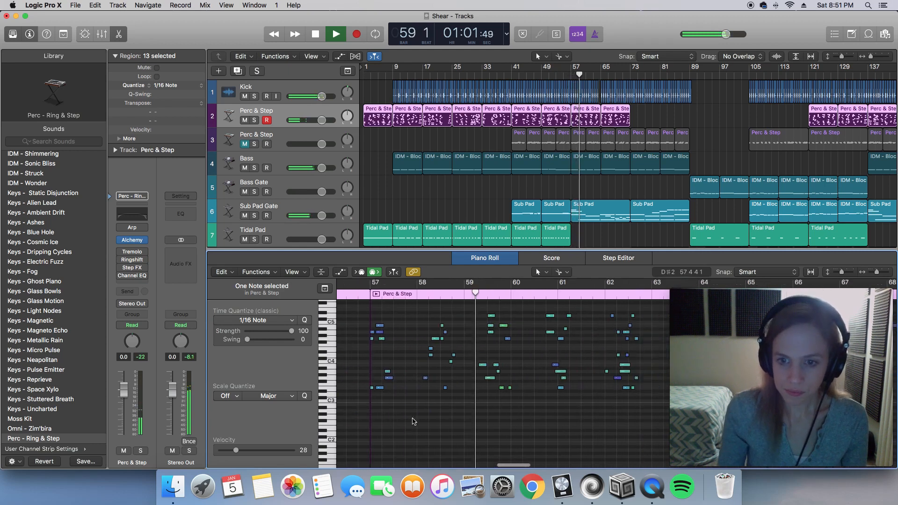
pyautogui.hscroll(-1, 409, 426)
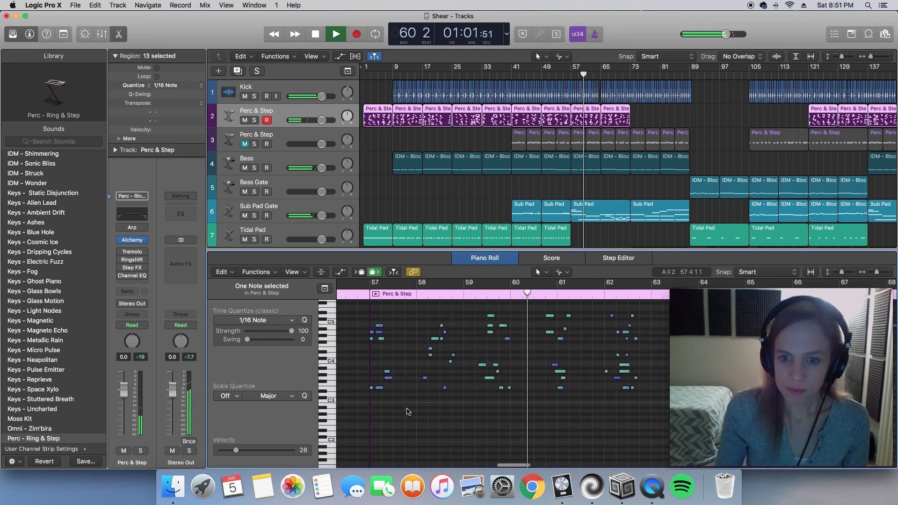
pyautogui.press('space')
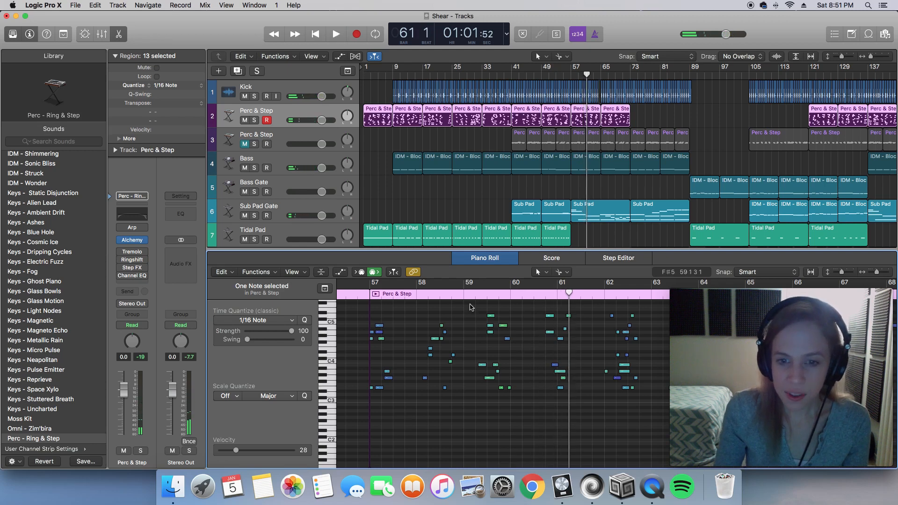
# - Shift the 11-note cluster in bar 59 and the 10-note cluster in bar 58 about one beat later
pyautogui.moveTo(472, 306); pyautogui.dragTo(514, 395)
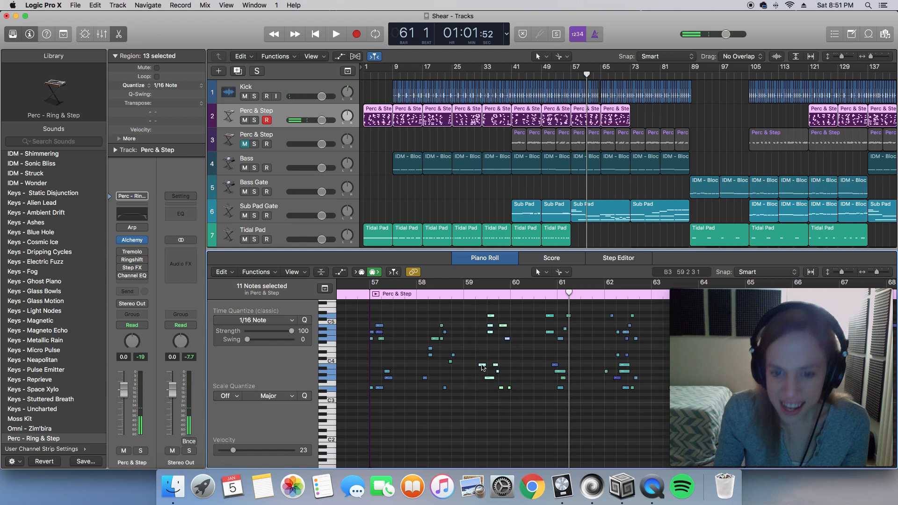
pyautogui.moveTo(483, 367); pyautogui.dragTo(494, 368)
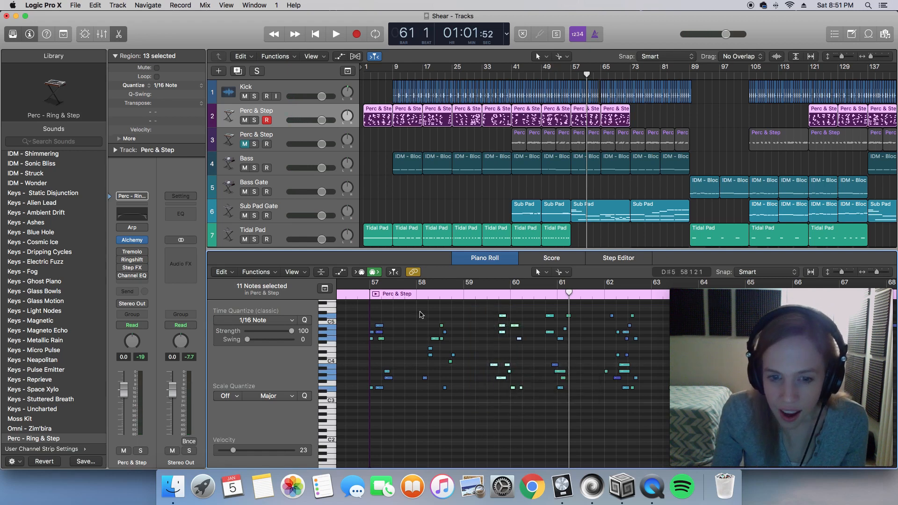
pyautogui.moveTo(419, 310); pyautogui.dragTo(473, 409)
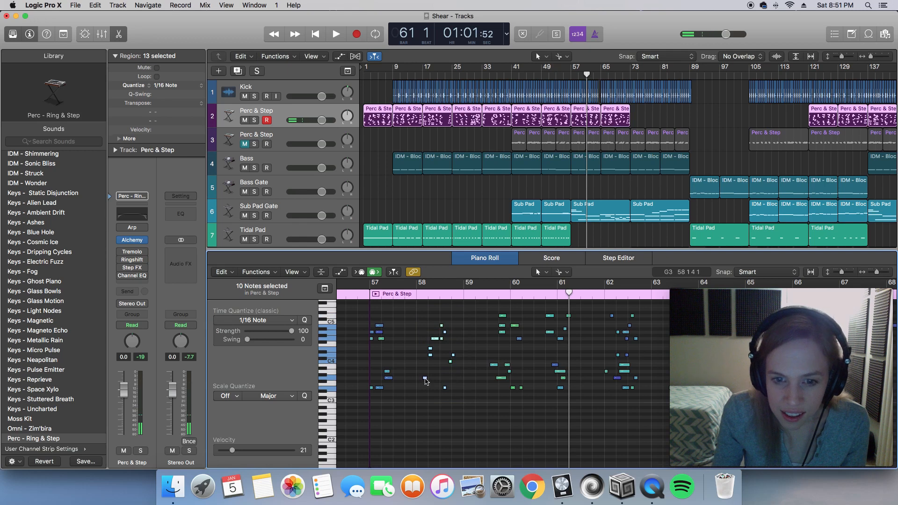
pyautogui.moveTo(426, 380); pyautogui.dragTo(438, 382)
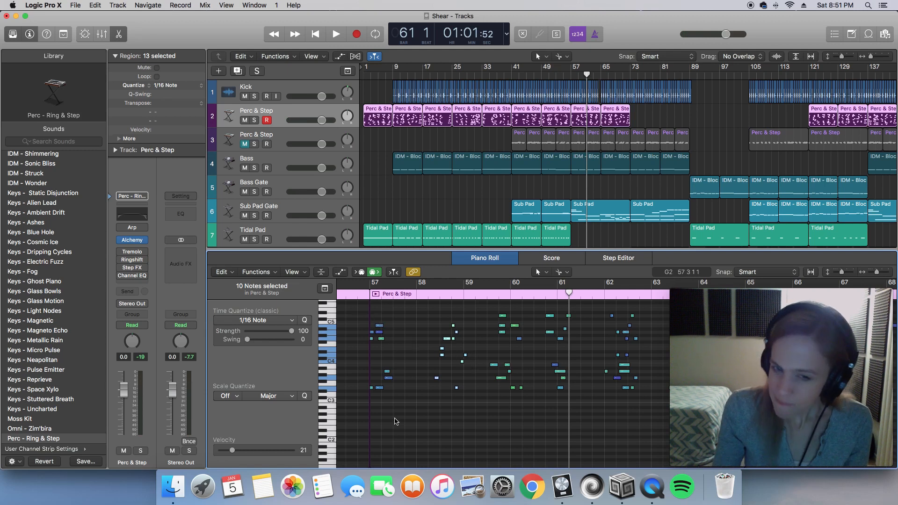
# - Play briefly from bar 57, then move that bar's short G3 note to position 57 3 1 1
pyautogui.click(364, 298)
pyautogui.press('space')
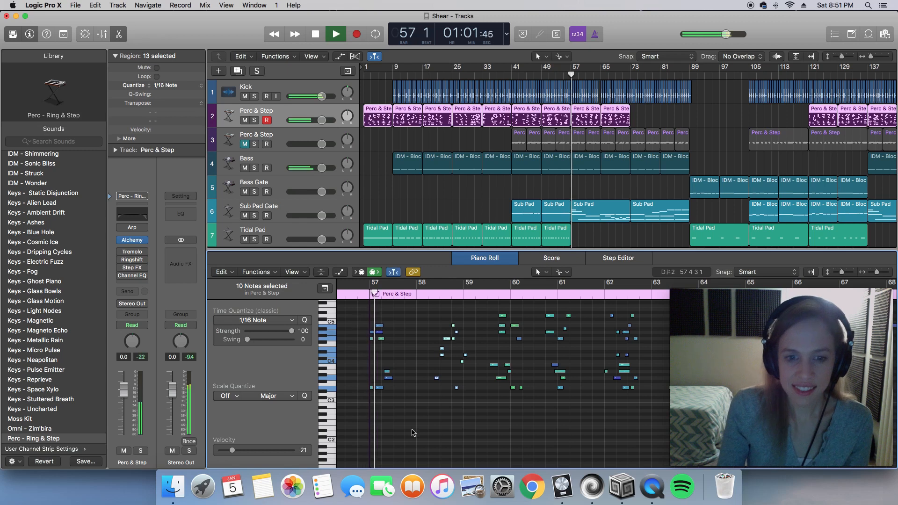
pyautogui.press('space')
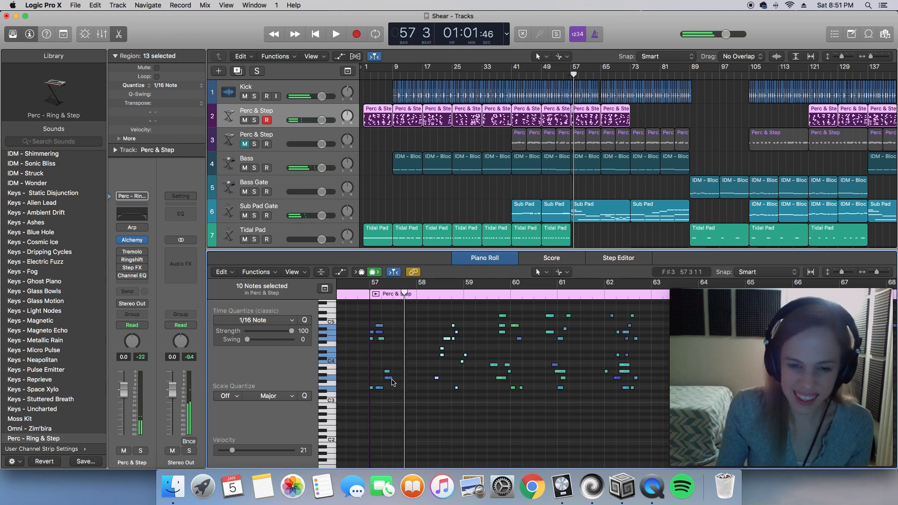
pyautogui.moveTo(389, 379); pyautogui.dragTo(397, 380)
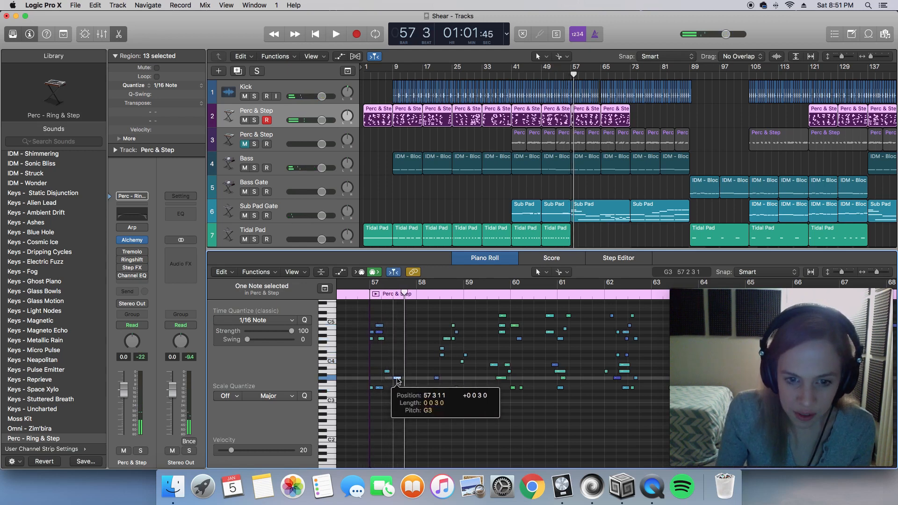
# - Play on to bar 60 and move the 11-note cluster around the end of bar 59 slightly later
pyautogui.press('space')
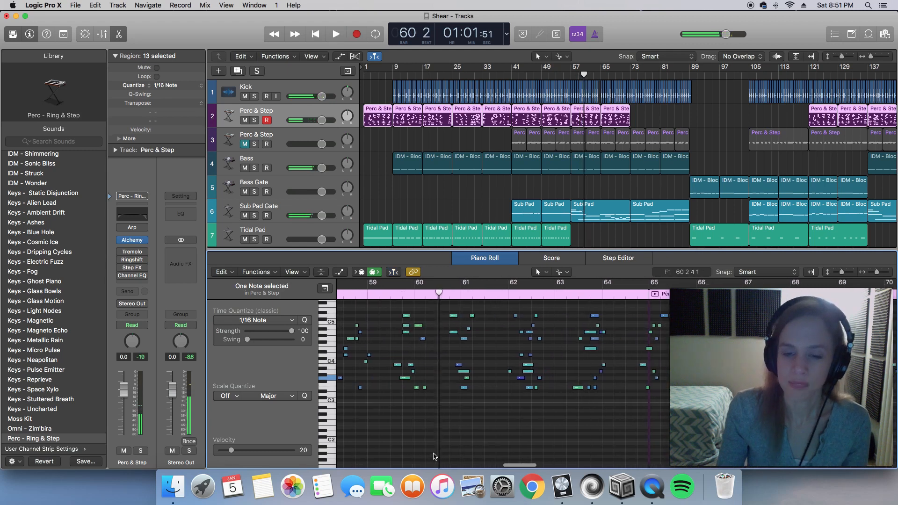
pyautogui.press('space')
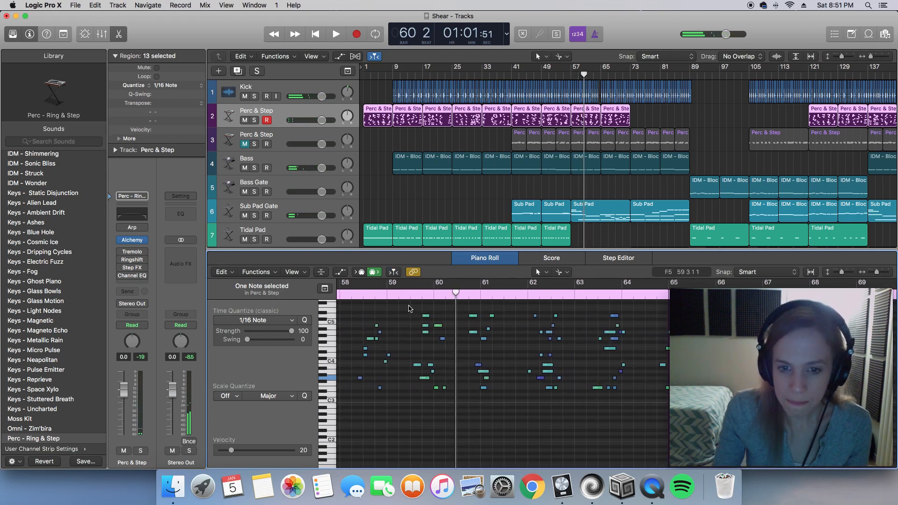
pyautogui.moveTo(413, 313); pyautogui.dragTo(464, 412)
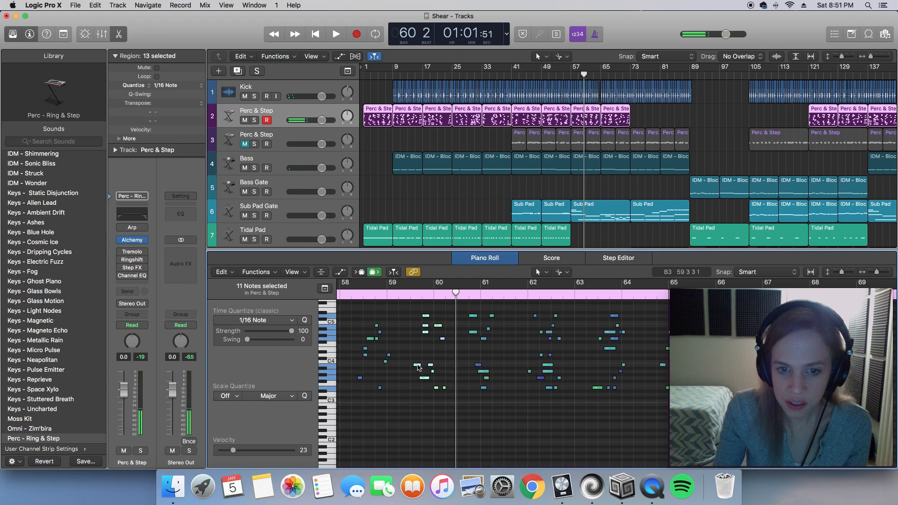
pyautogui.moveTo(418, 367); pyautogui.dragTo(425, 368)
# - Trim the starts of the three stacked high notes so they begin at bar 60
pyautogui.hscroll(-3, 425, 368)
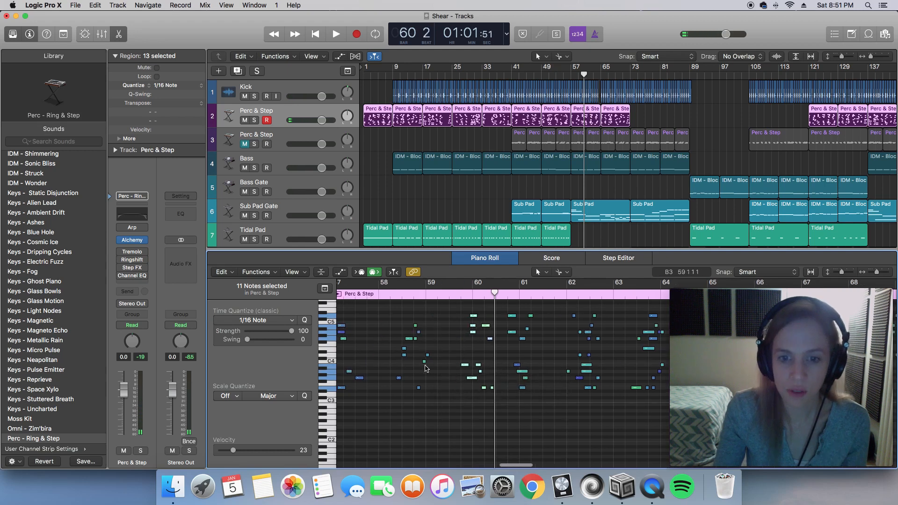
pyautogui.moveTo(460, 308); pyautogui.dragTo(476, 347)
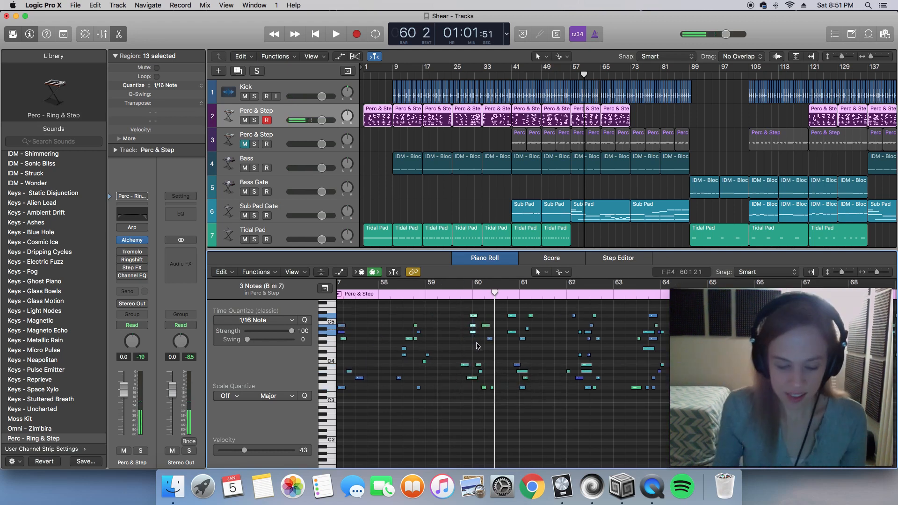
pyautogui.press('super+Right')
pyautogui.press('super+Right')
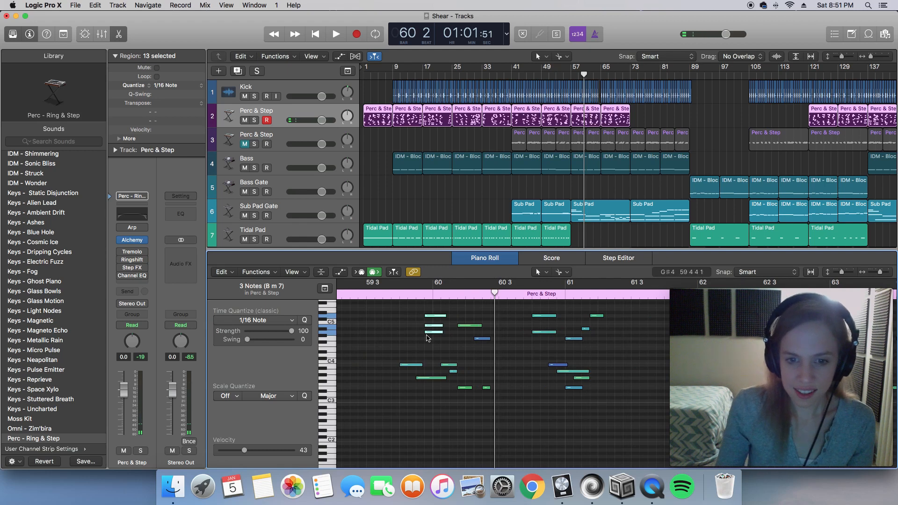
pyautogui.moveTo(425, 333); pyautogui.dragTo(434, 333)
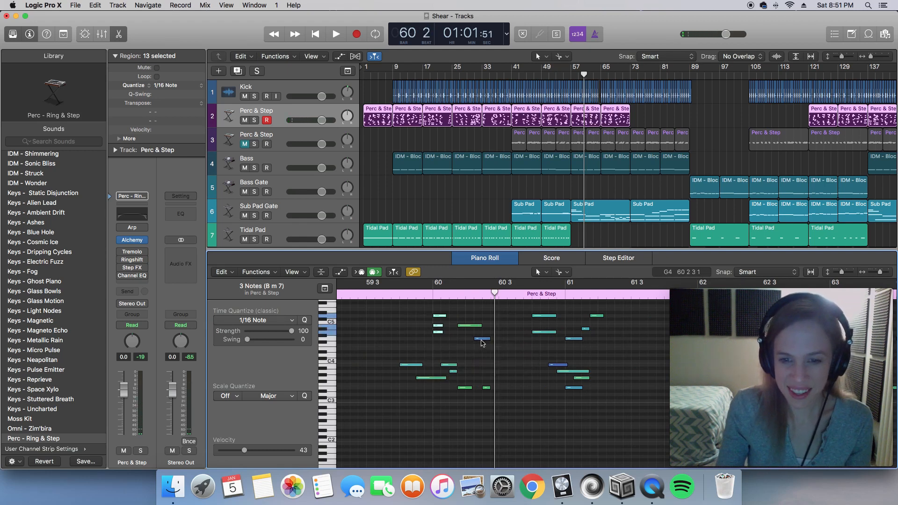
# - Move the nine-note cluster around the end of bar 60 later so it starts at bar 61
pyautogui.hscroll(5, 497, 353)
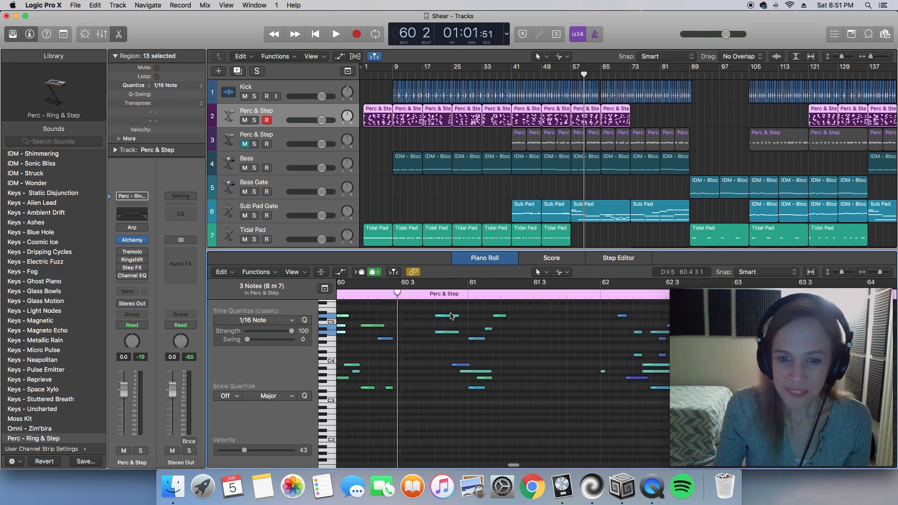
pyautogui.moveTo(442, 307); pyautogui.dragTo(496, 389)
pyautogui.moveTo(442, 316); pyautogui.dragTo(476, 322)
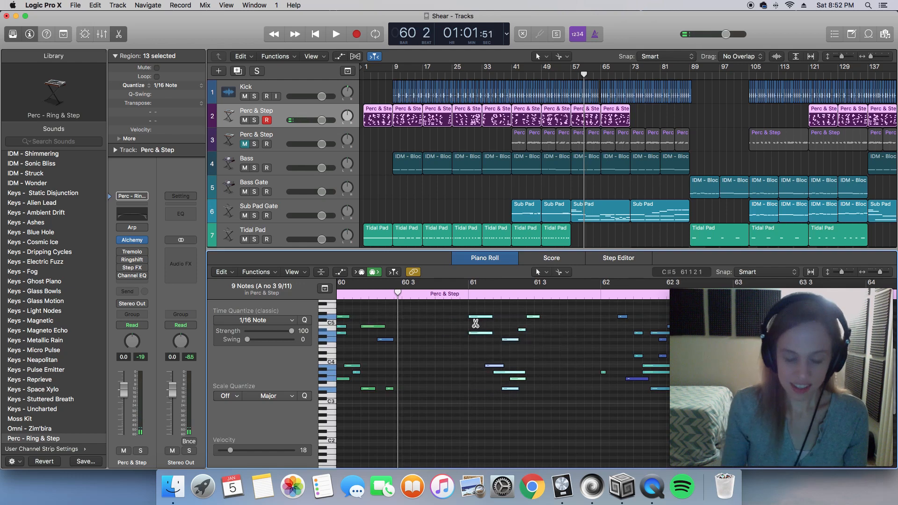
# - Play the edited Perc & Step notes from bar 57 through bar 64
pyautogui.press('super+Left')
pyautogui.press('super+Left')
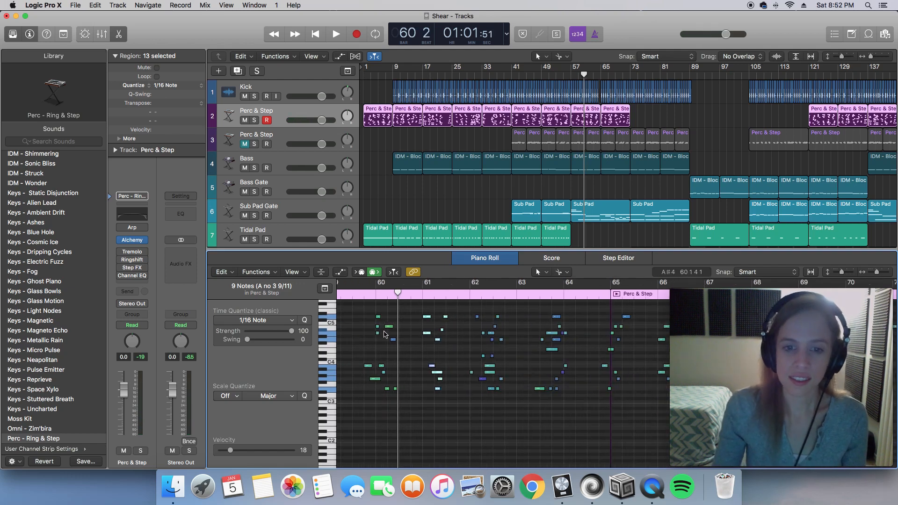
pyautogui.hscroll(-5, 384, 333)
pyautogui.click(400, 297)
pyautogui.press('space')
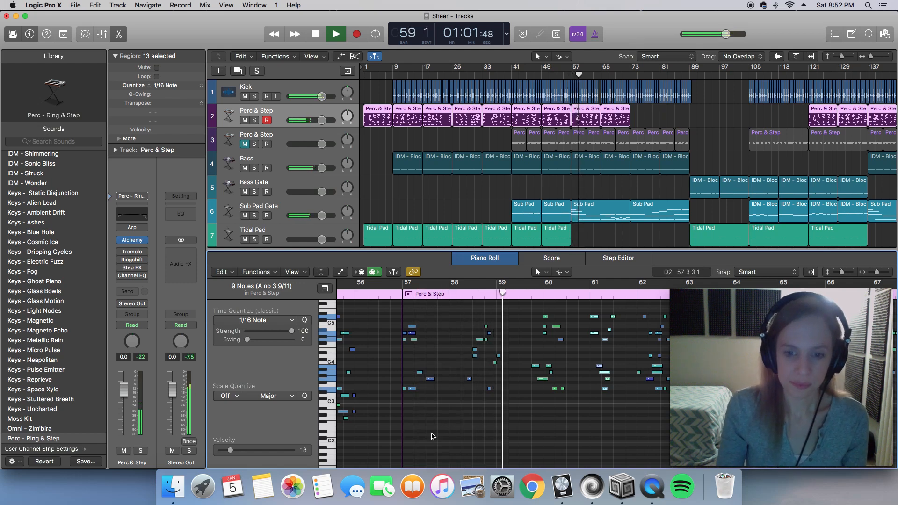
pyautogui.hscroll(3, 432, 436)
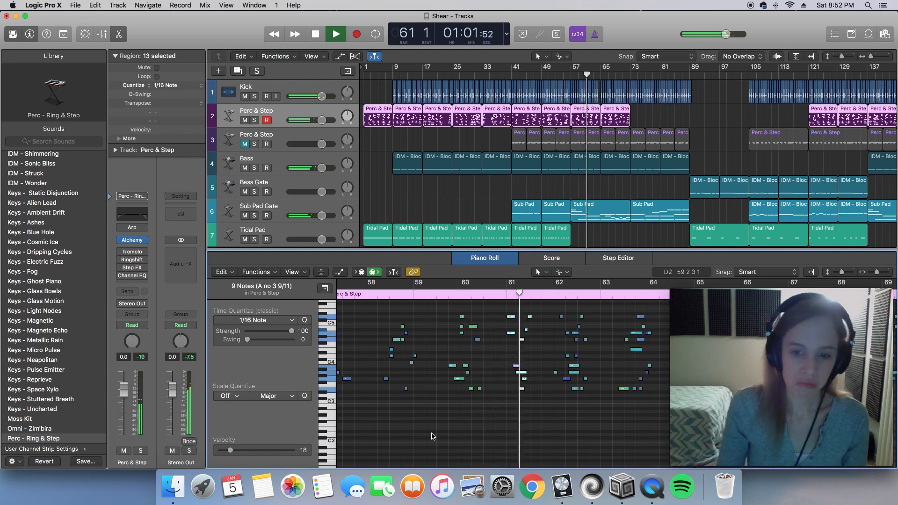
pyautogui.hscroll(3, 433, 437)
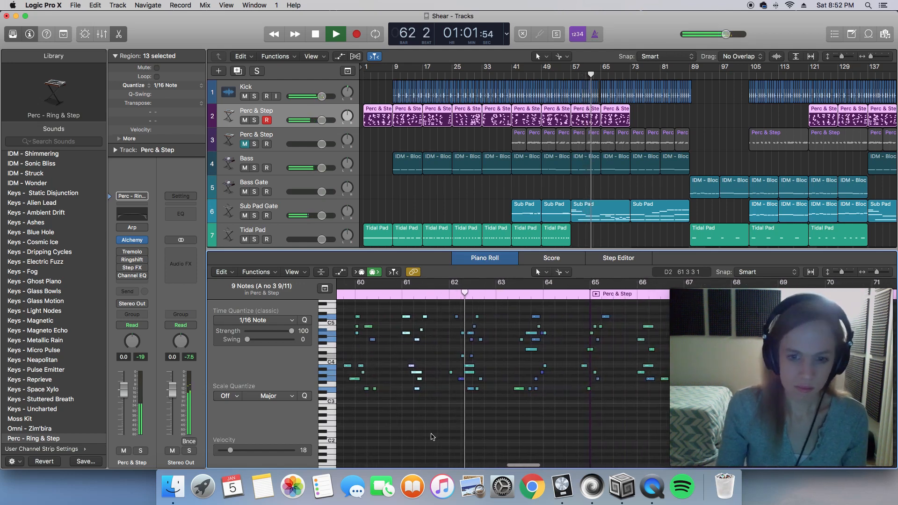
pyautogui.hscroll(3, 433, 436)
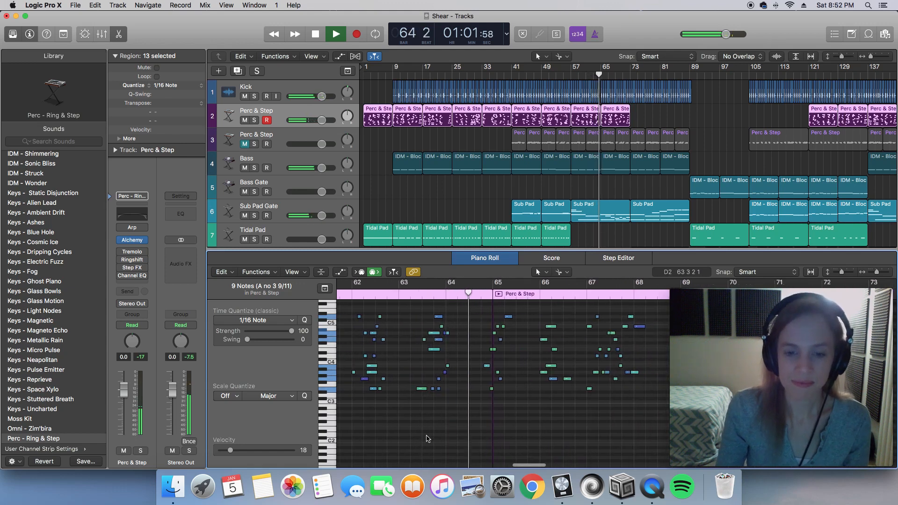
pyautogui.press('space')
# - Move the single short note in the second half of bar 62 slightly later
pyautogui.click(384, 339)
pyautogui.moveTo(386, 358); pyautogui.dragTo(389, 340)
pyautogui.hscroll(-3, 418, 322)
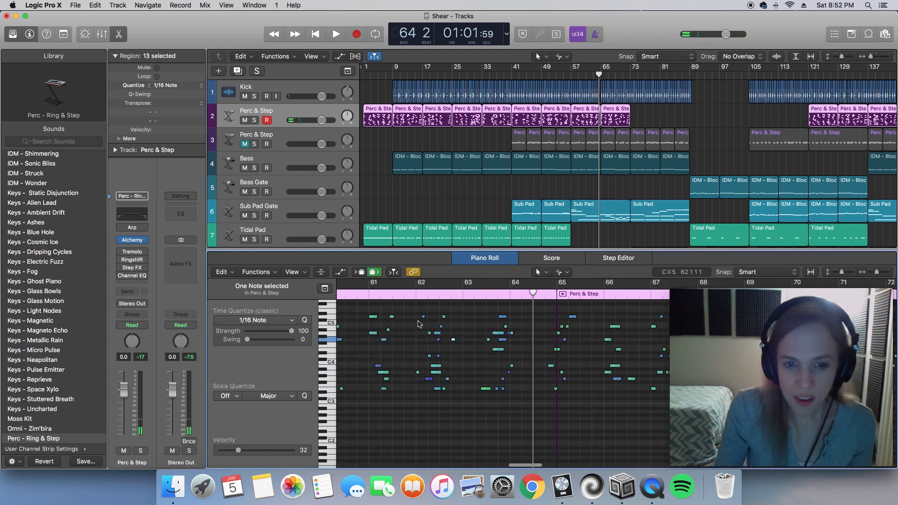
# - Play from bar 61 through the end of the Perc & Step regions at bar 73, showing more bars in the Piano Roll
pyautogui.click(368, 297)
pyautogui.press('space')
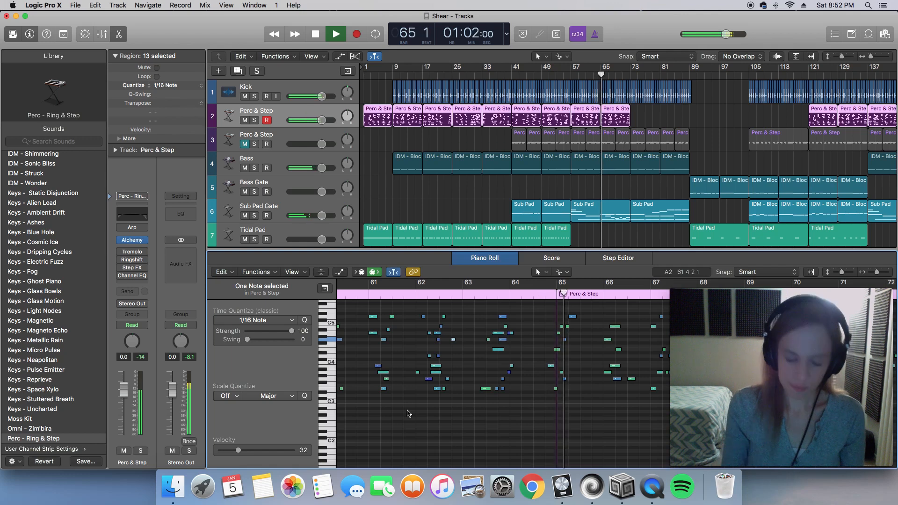
pyautogui.press('super+Left')
pyautogui.press('super+Left')
pyautogui.press('super+Left')
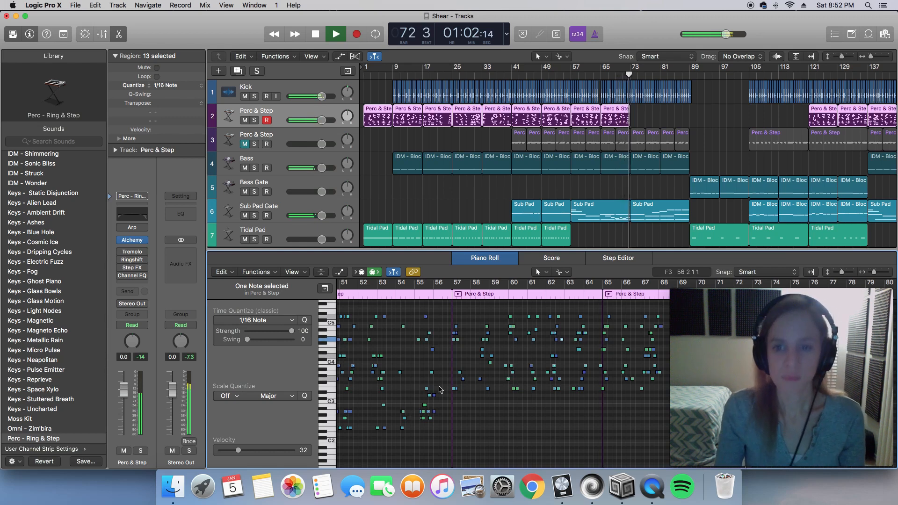
pyautogui.press('space')
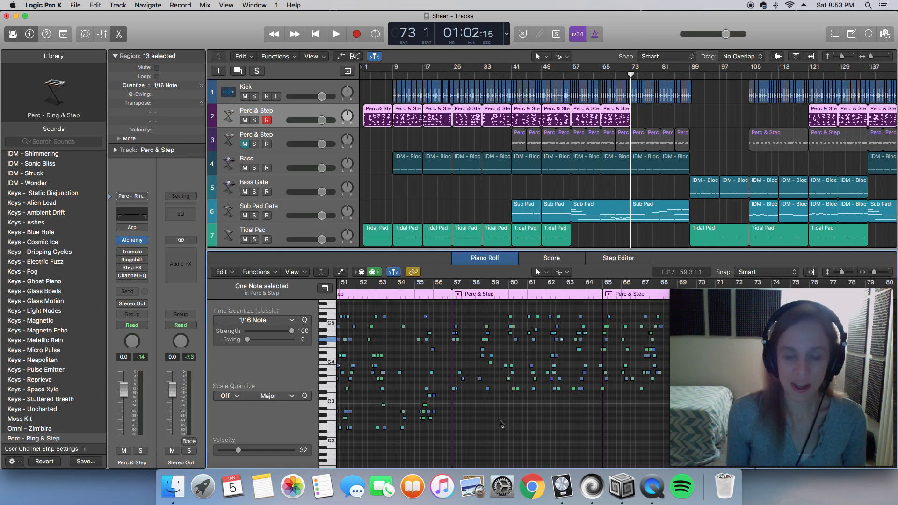
# - Delete the four unedited Perc & Step regions between bars 121 and 153 on track 2
pyautogui.scroll(1, 500, 424)
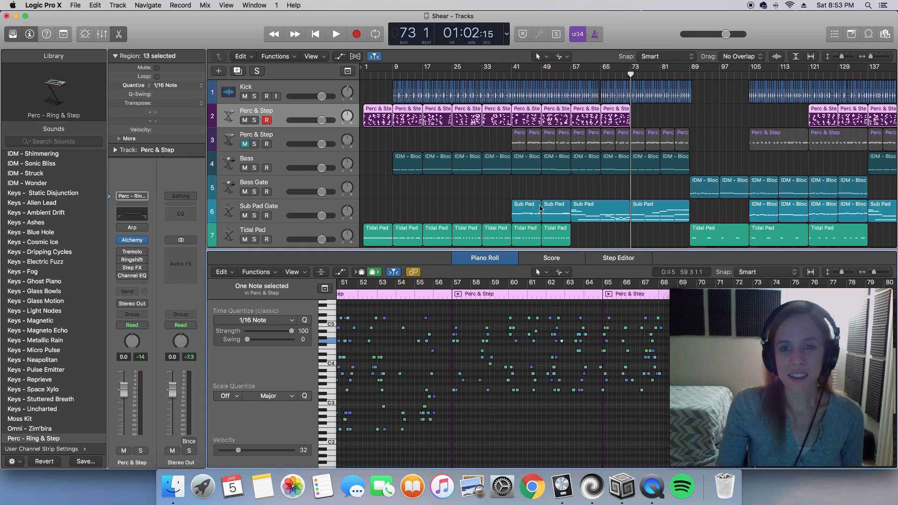
pyautogui.hscroll(10, 531, 104)
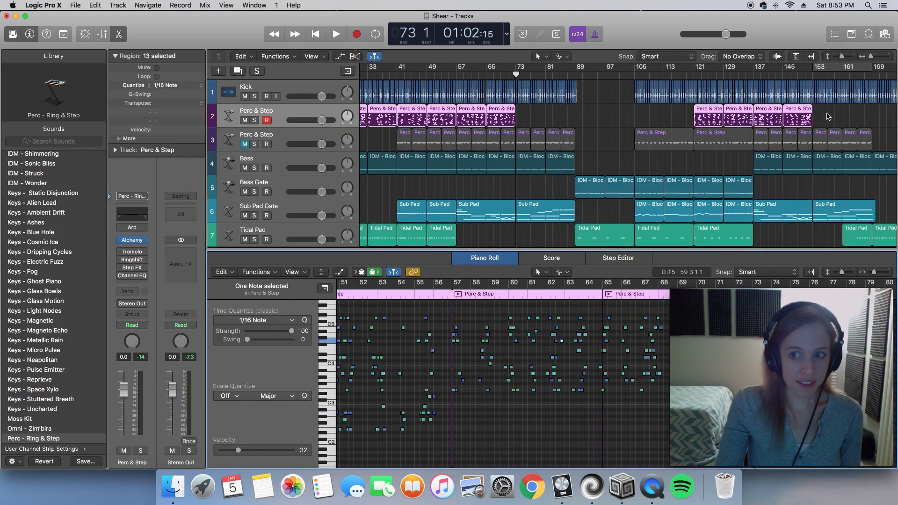
pyautogui.moveTo(819, 113); pyautogui.dragTo(606, 117)
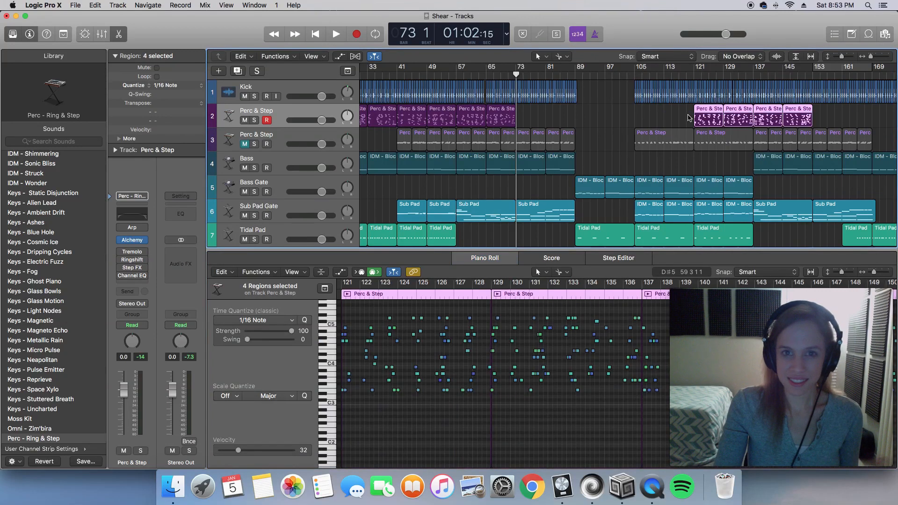
pyautogui.hscroll(-5, 642, 118)
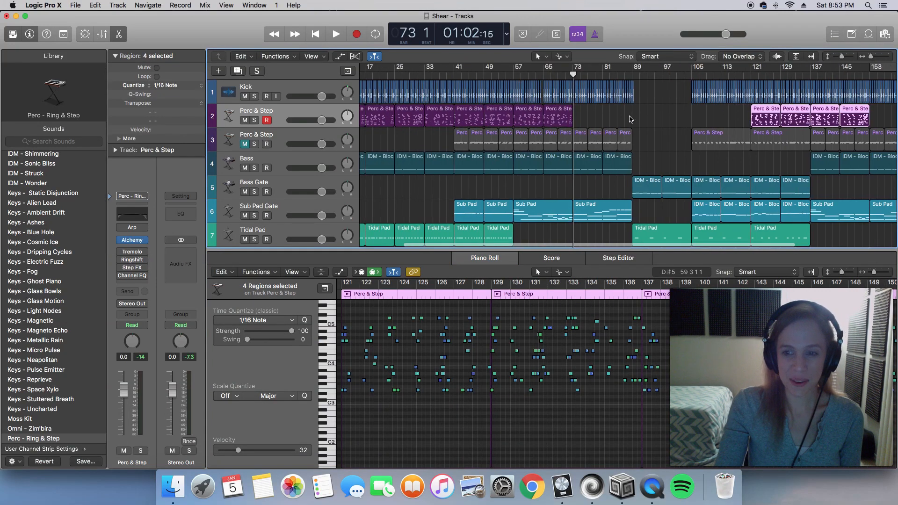
pyautogui.hscroll(-2, 630, 119)
pyautogui.hscroll(1, 630, 119)
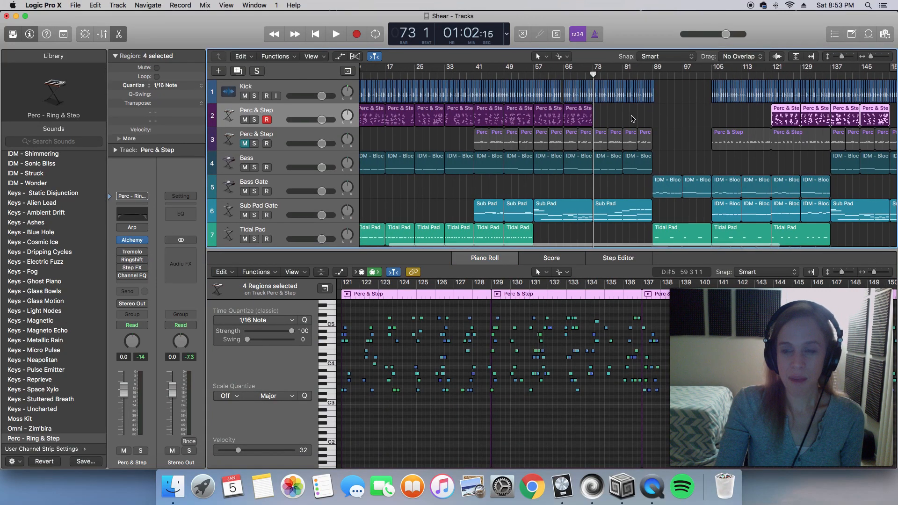
pyautogui.moveTo(621, 114); pyautogui.dragTo(477, 118)
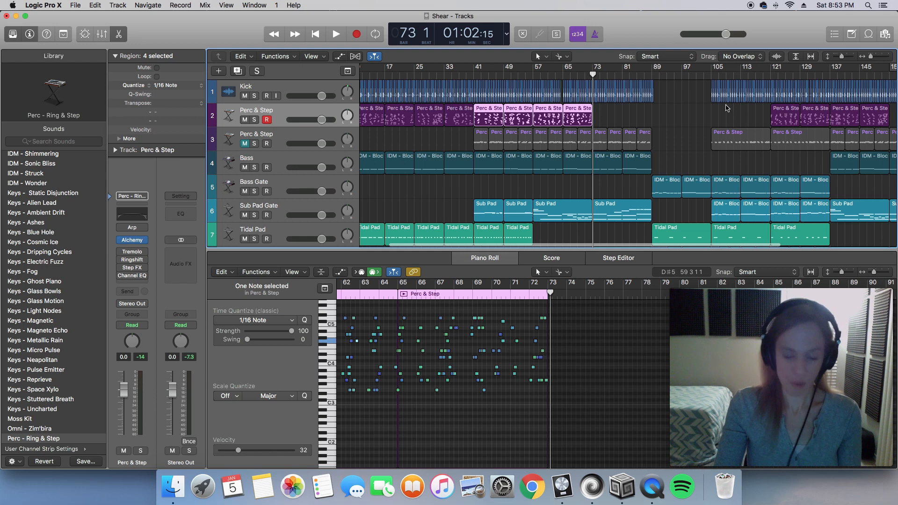
pyautogui.hscroll(3, 797, 109)
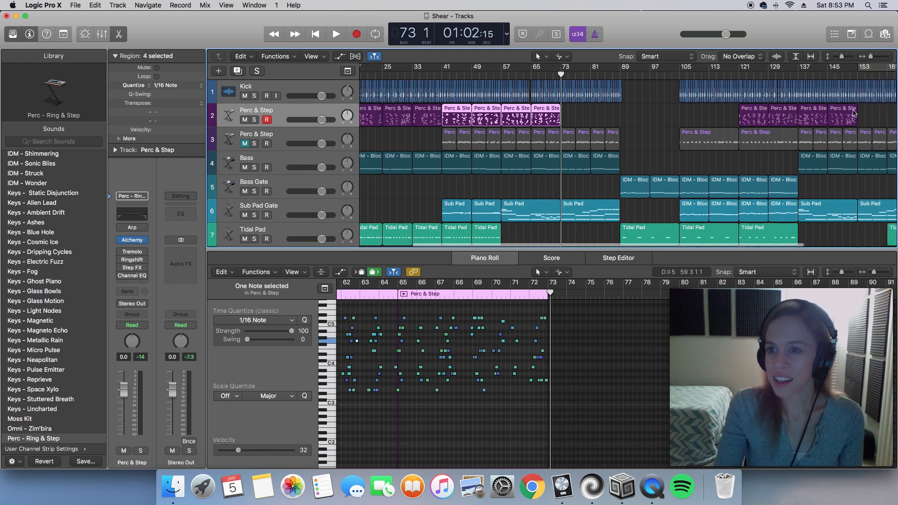
pyautogui.moveTo(860, 113); pyautogui.dragTo(718, 113)
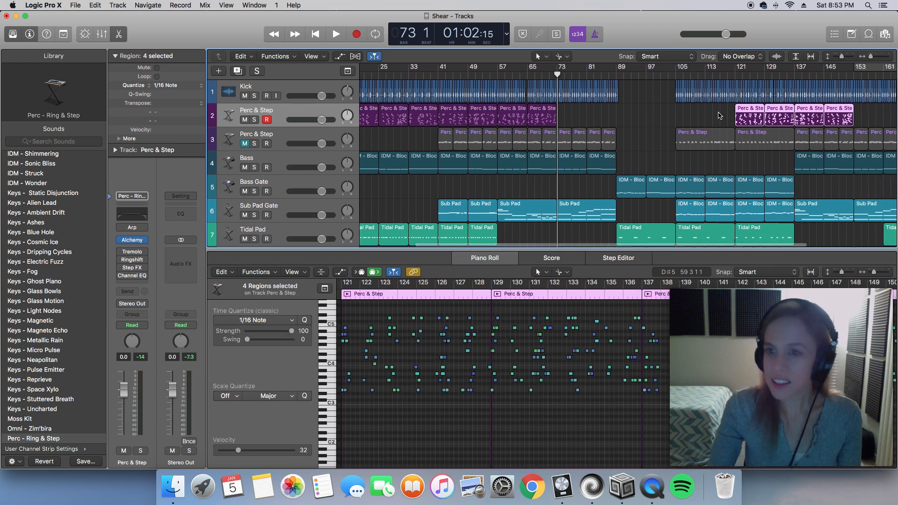
pyautogui.press('Delete')
# - Copy the four Perc & Step regions from bars 41 to 73 on track 2 and paste them at bar 121
pyautogui.moveTo(736, 74); pyautogui.dragTo(736, 76)
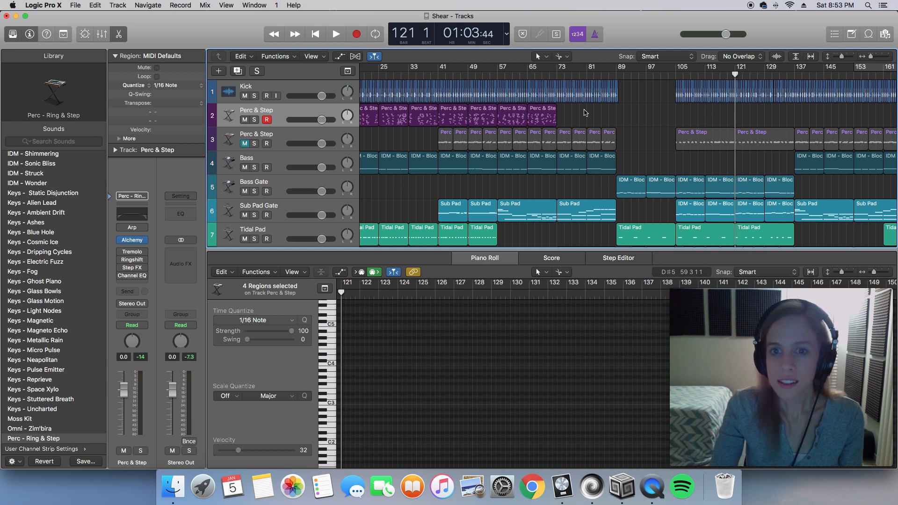
pyautogui.moveTo(585, 113); pyautogui.dragTo(459, 115)
pyautogui.press('super+c')
pyautogui.press('super+v')
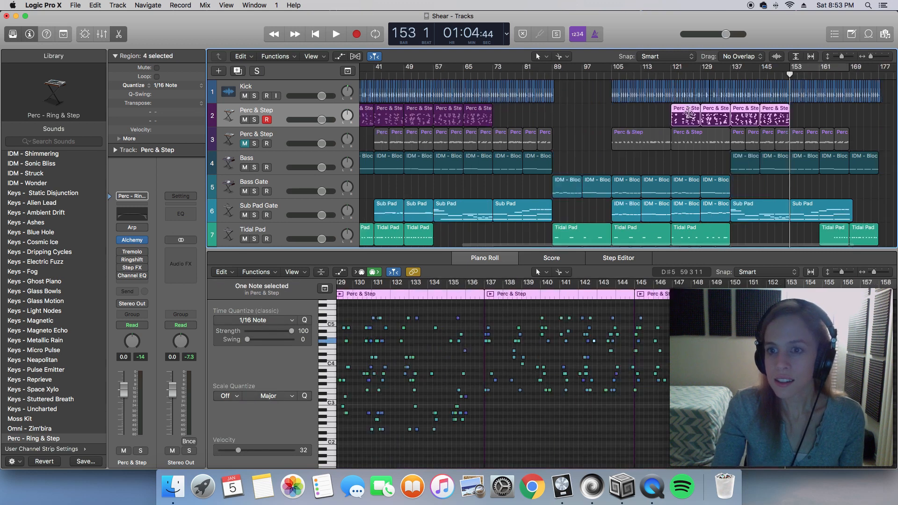
pyautogui.hscroll(-3, 697, 98)
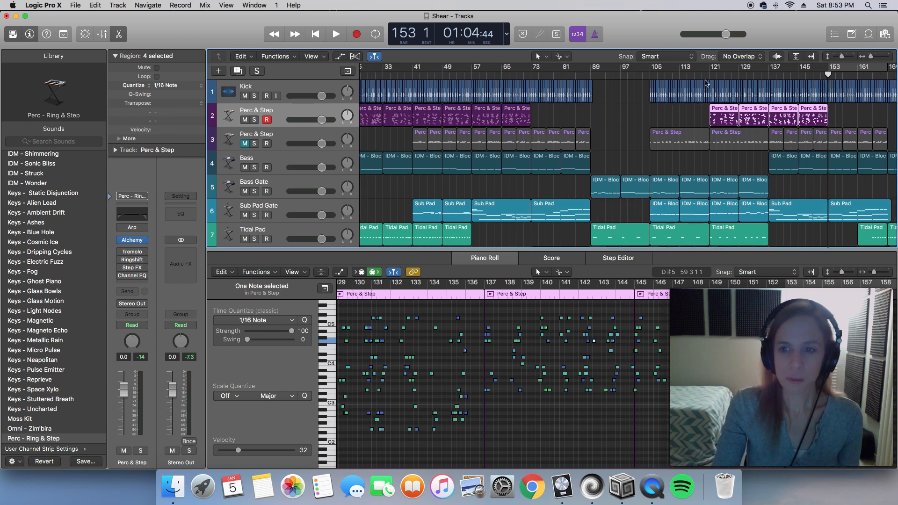
pyautogui.hscroll(-8, 594, 103)
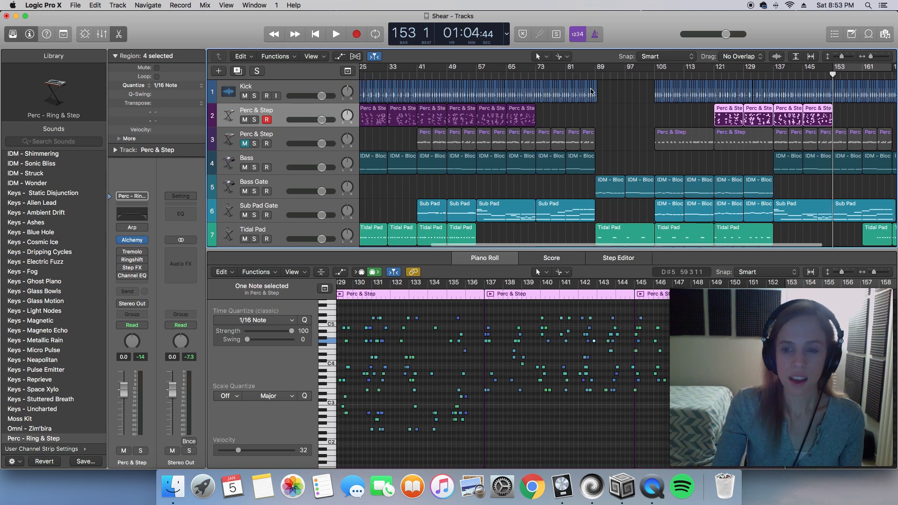
pyautogui.hscroll(-1, 593, 104)
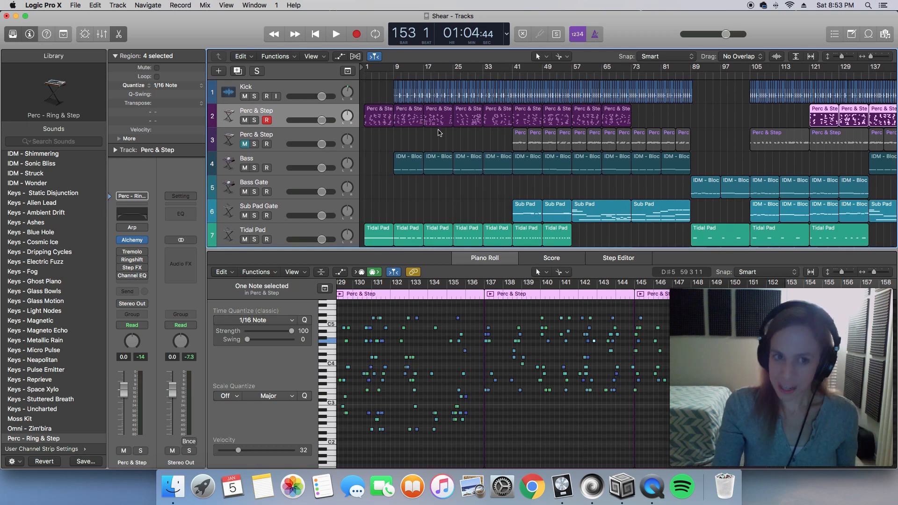
# - Select the Perc & Step track on track 3 and unmute it
pyautogui.click(309, 136)
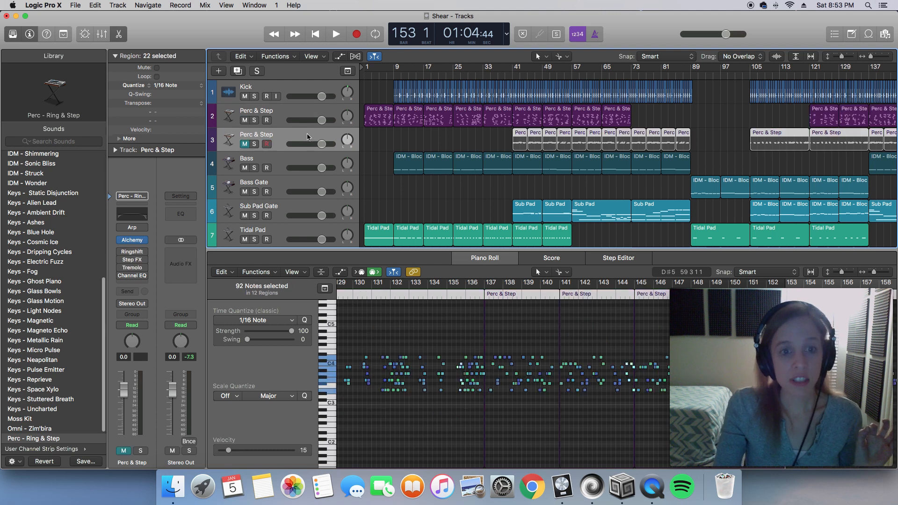
pyautogui.click(245, 144)
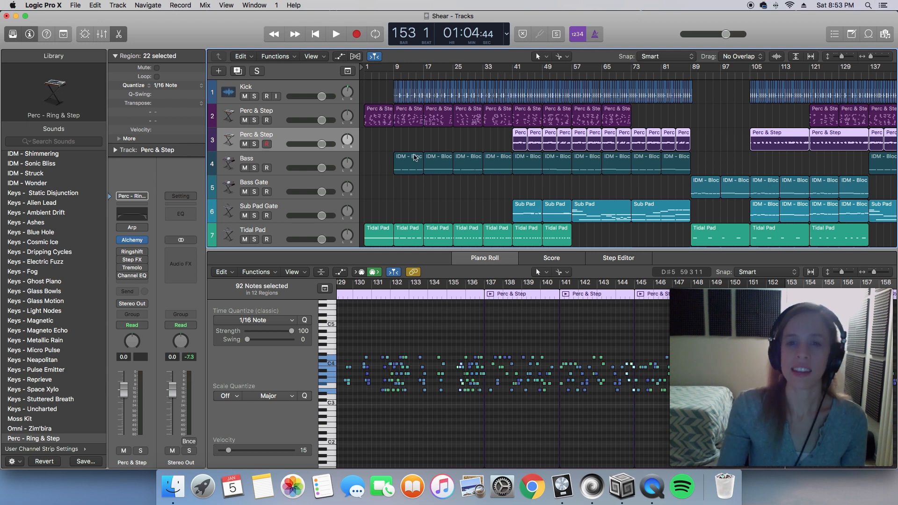
# - Mute the Perc & Step part on track 2 and play the arrangement from bar 41 through bar 56
pyautogui.hscroll(3, 415, 158)
pyautogui.click(476, 79)
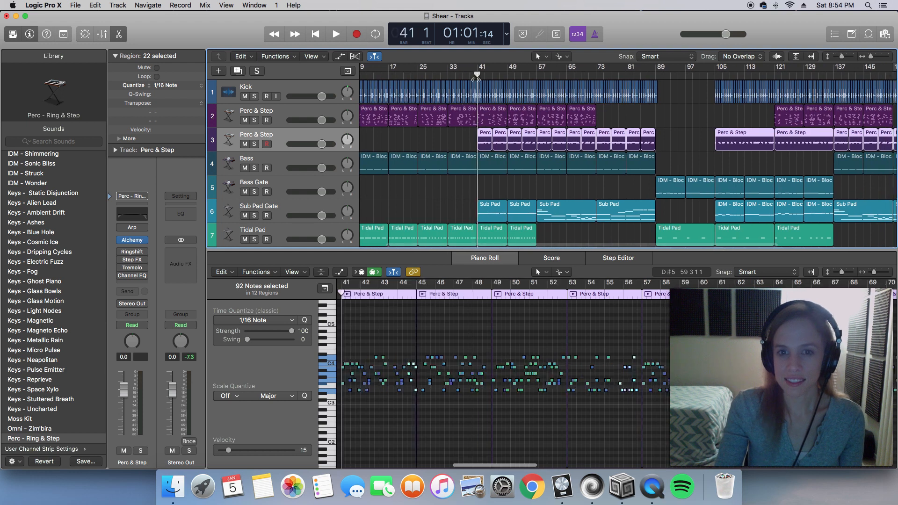
pyautogui.click(244, 121)
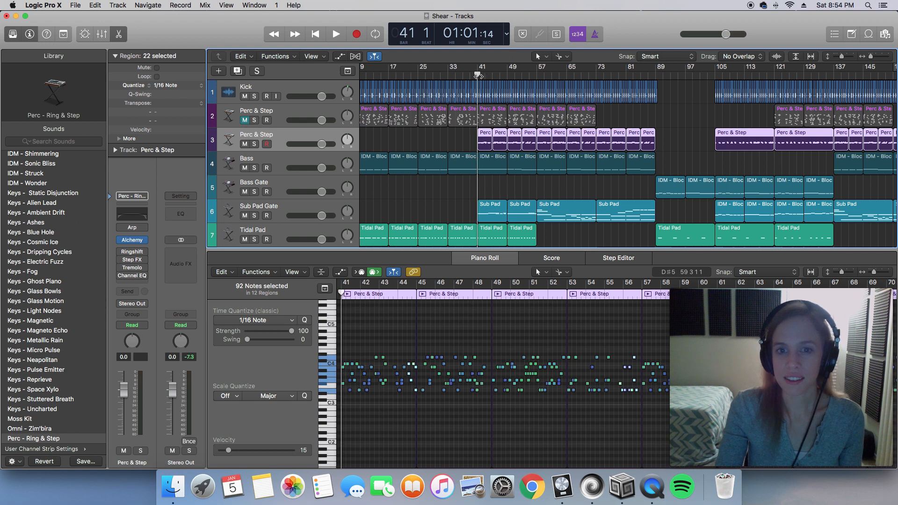
pyautogui.press('space')
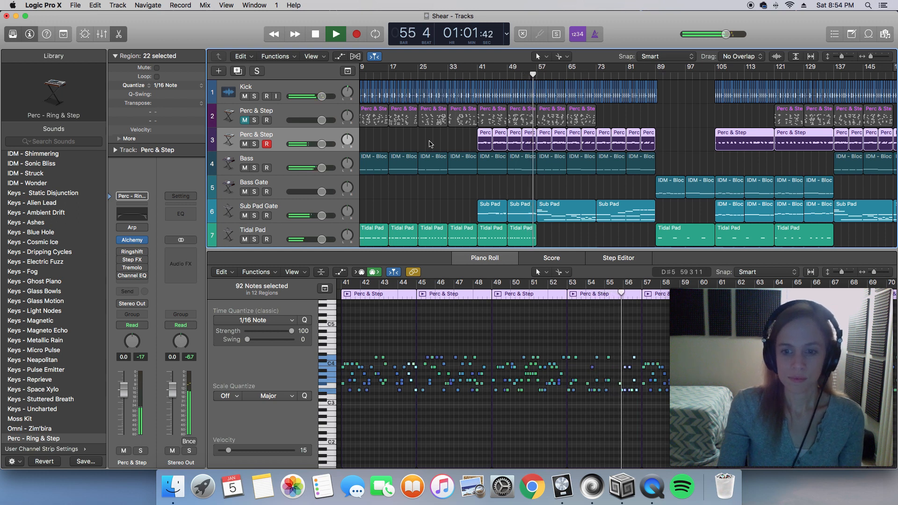
pyautogui.press('space')
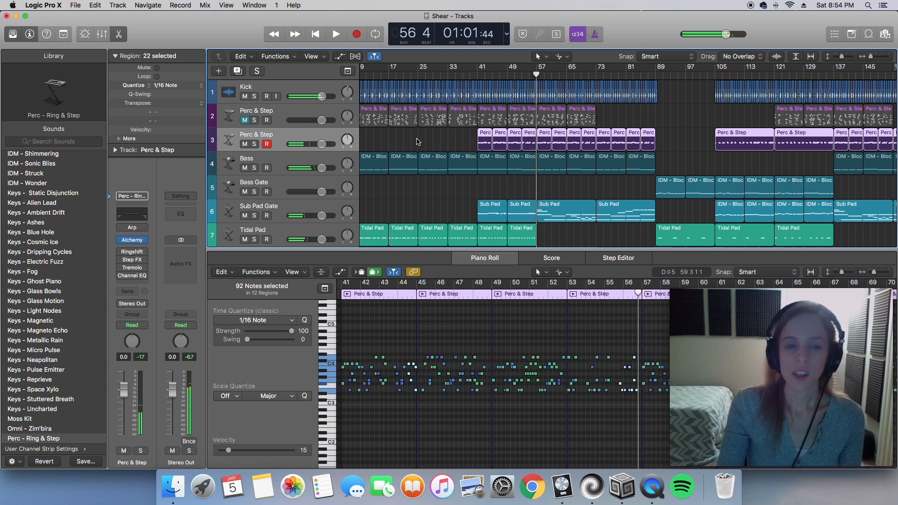
# - Unmute track 2 and play both Perc & Step parts together from bar 41 to bar 48
pyautogui.hscroll(1, 419, 140)
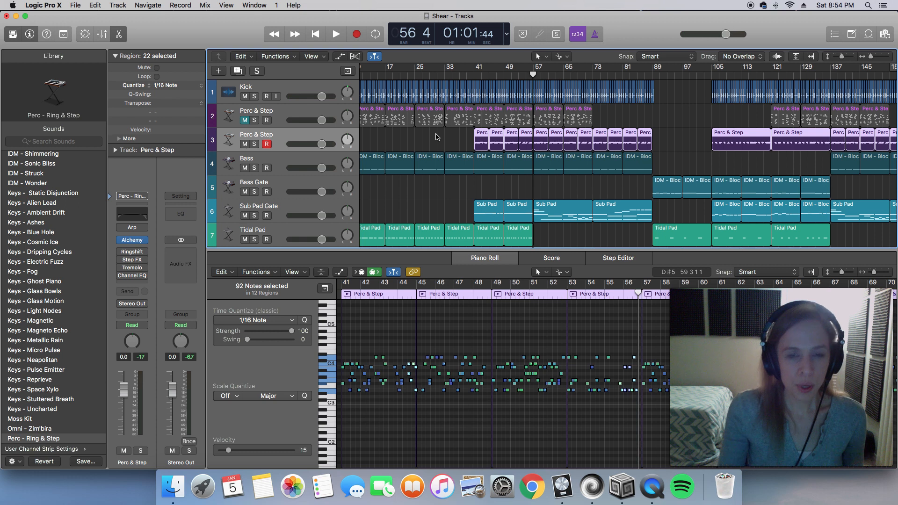
pyautogui.click(245, 120)
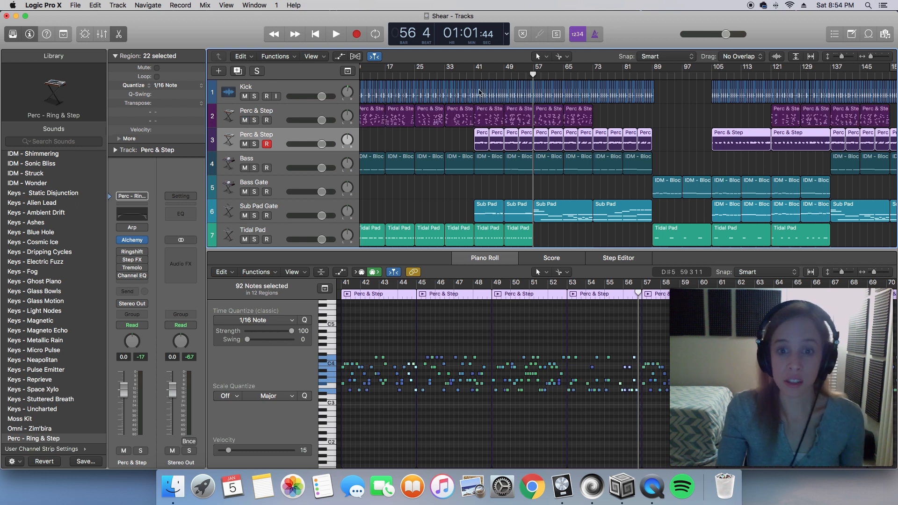
pyautogui.click(472, 76)
pyautogui.moveTo(472, 76); pyautogui.dragTo(475, 76)
pyautogui.press('space')
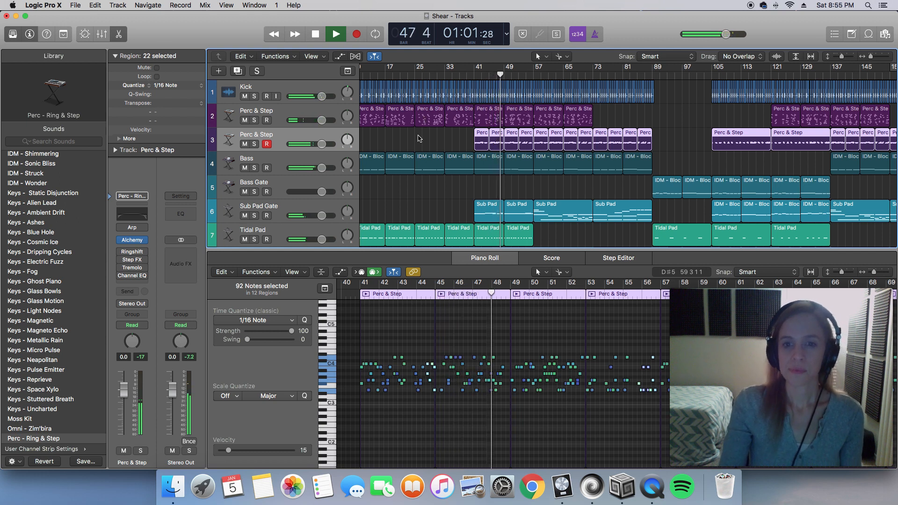
pyautogui.press('space')
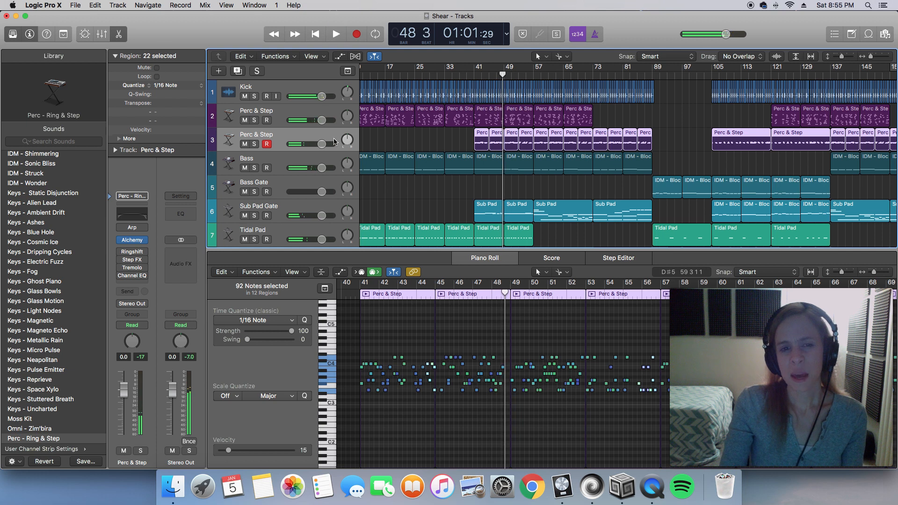
# - Mute the Perc & Step part on track 2, keeping track 3 audible
pyautogui.click(245, 121)
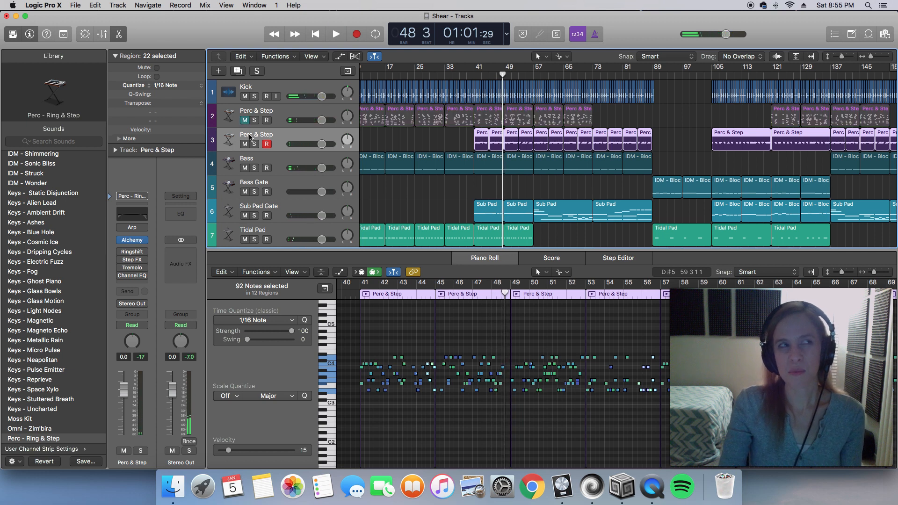
pyautogui.hscroll(-1, 250, 139)
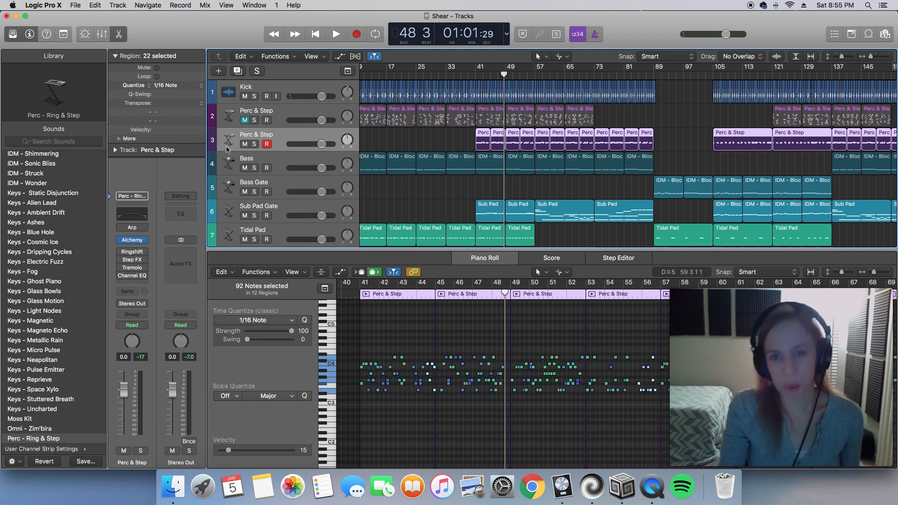
pyautogui.hscroll(1, 392, 314)
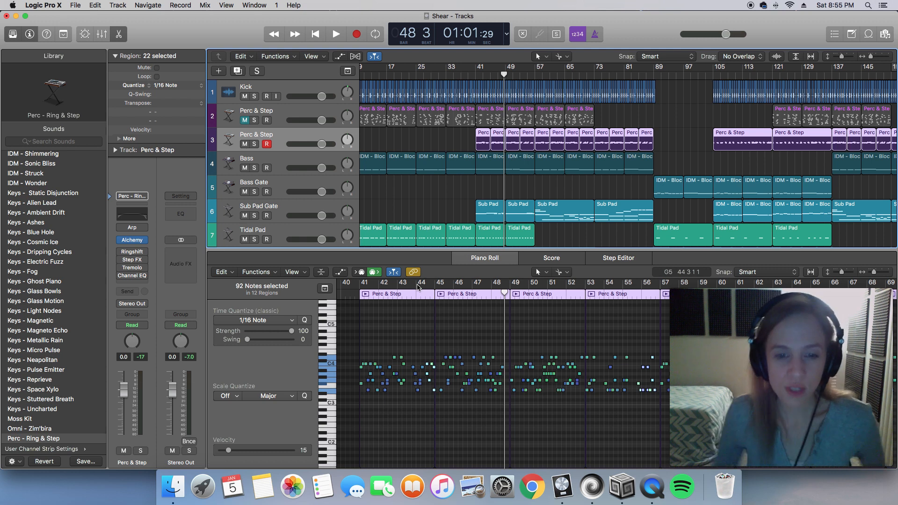
# - Enlarge the Piano Roll, deselect all notes and examine the Perc & Step notes from bar 41 up close
pyautogui.moveTo(399, 250); pyautogui.dragTo(399, 200)
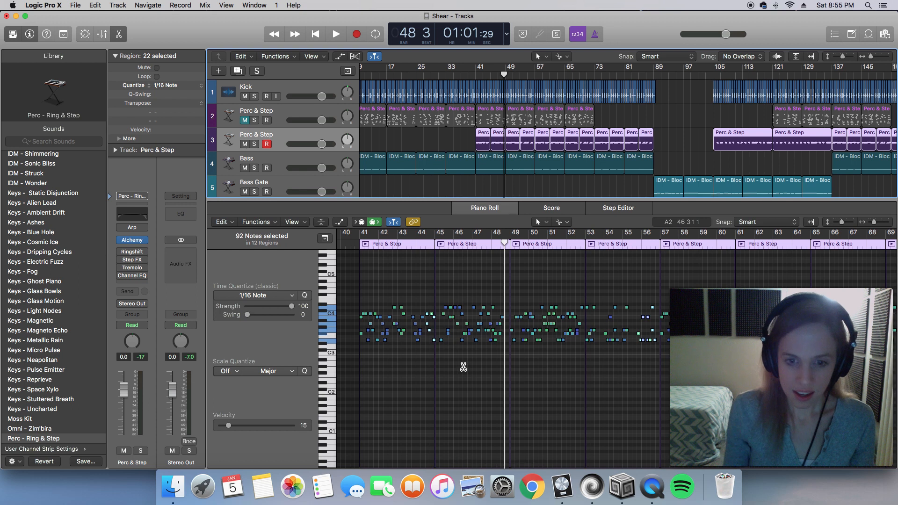
pyautogui.press('super+Down')
pyautogui.click(463, 366)
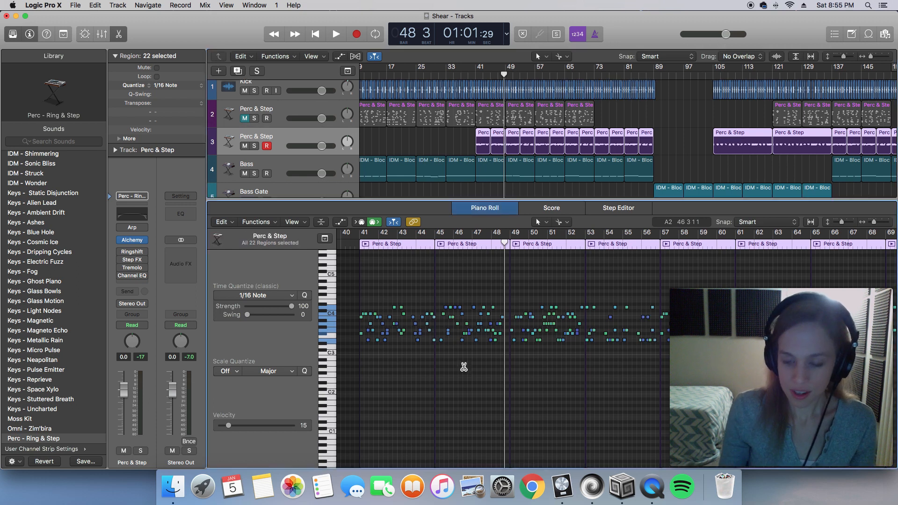
pyautogui.press('super+Down')
pyautogui.press('super+Down')
pyautogui.press('super+Down')
pyautogui.press('super+Right')
pyautogui.press('super+Right')
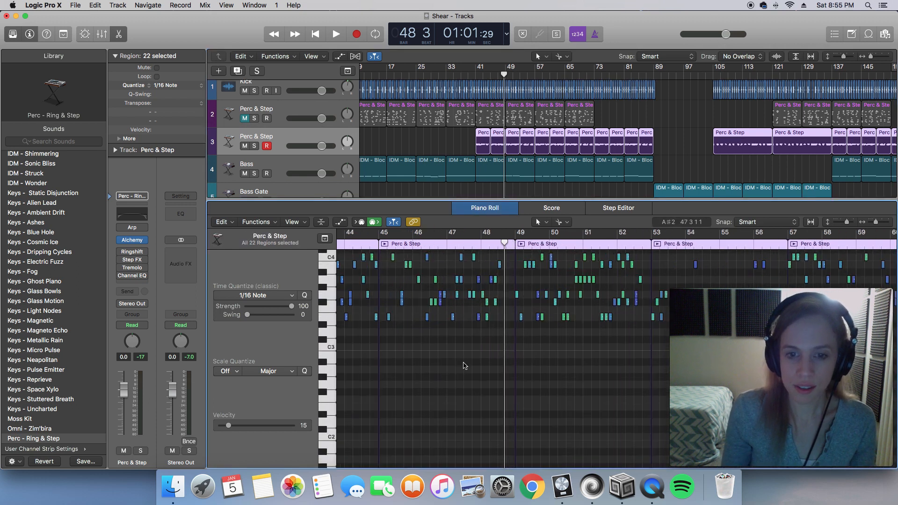
pyautogui.press('super+Right')
pyautogui.hscroll(-9, 418, 361)
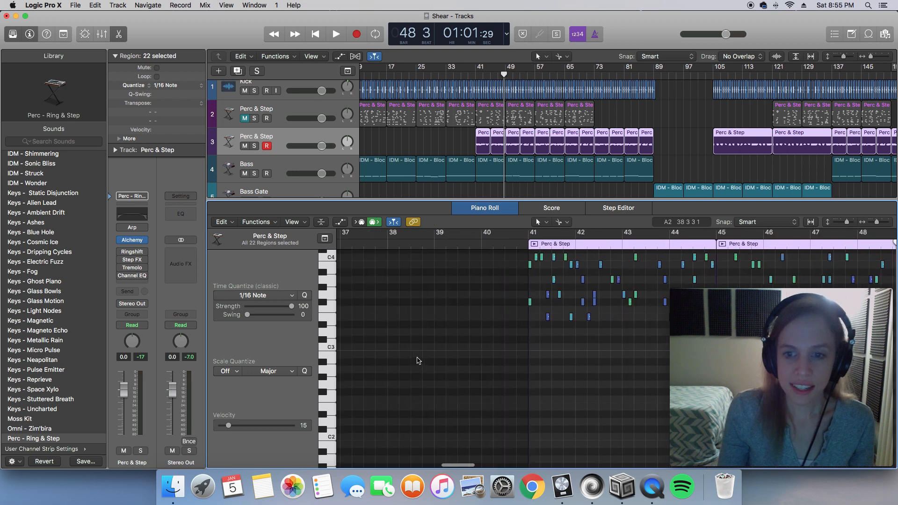
pyautogui.hscroll(4, 417, 361)
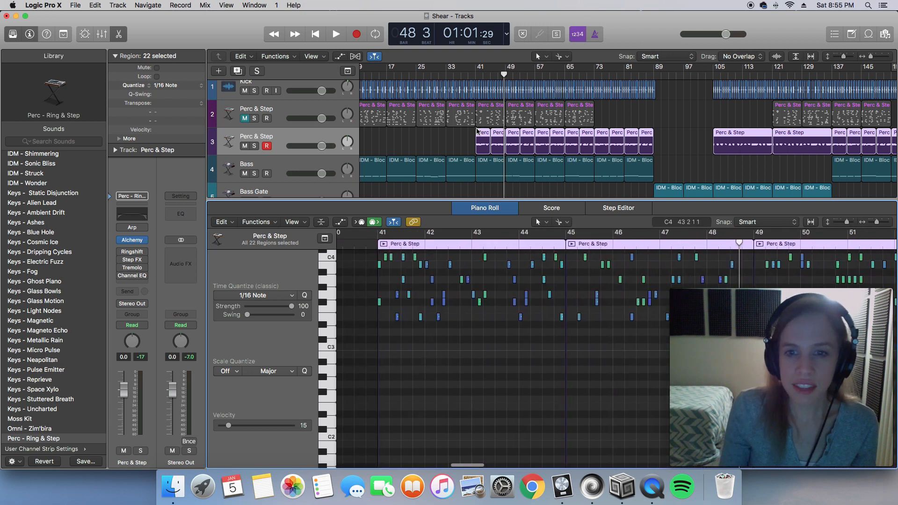
# - Select the first two Perc & Step regions on track 3, bars 41 to 48, for viewing in the Piano Roll
pyautogui.moveTo(466, 133); pyautogui.dragTo(524, 143)
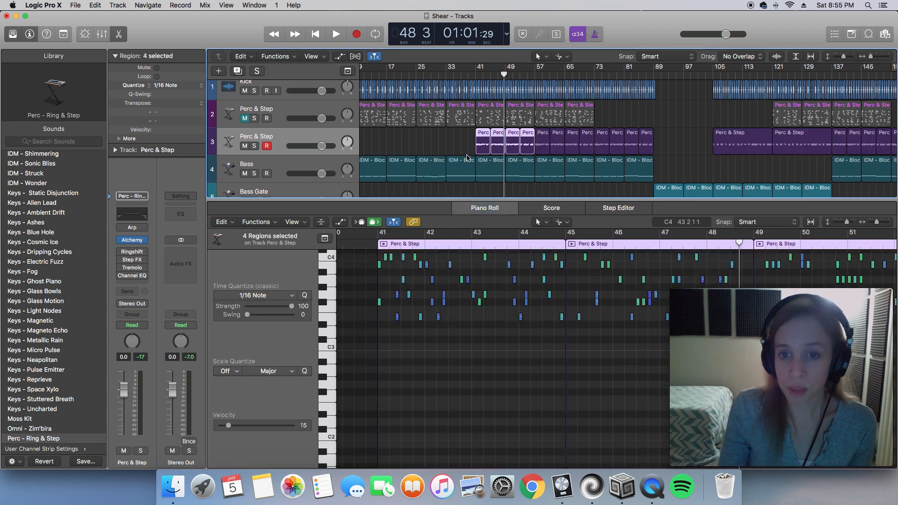
pyautogui.moveTo(458, 136); pyautogui.dragTo(496, 142)
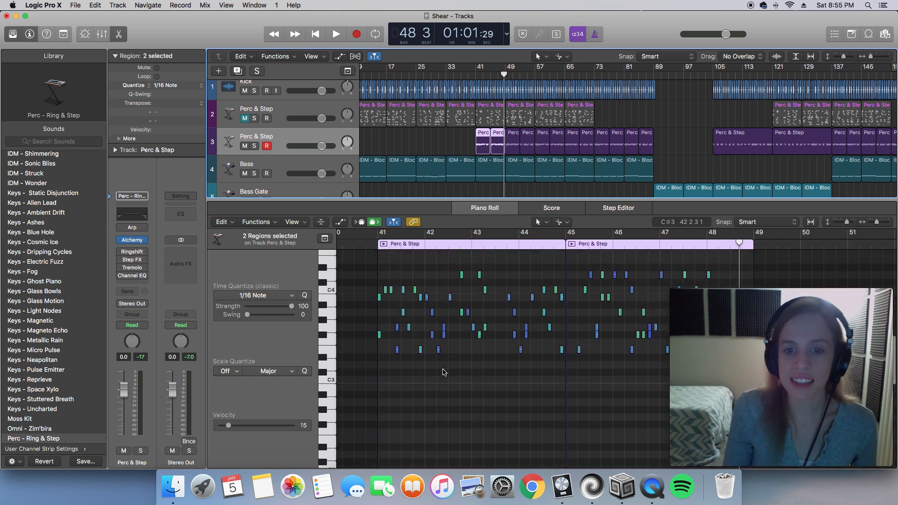
pyautogui.hscroll(2, 443, 372)
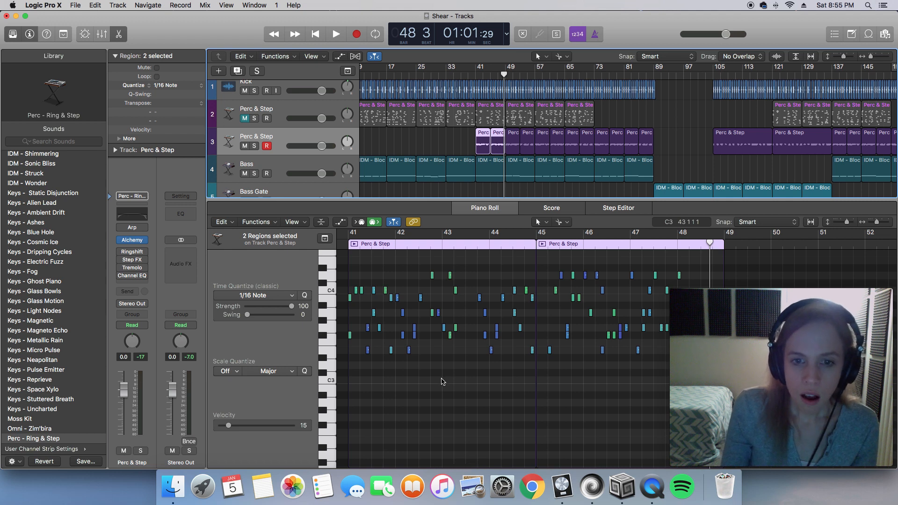
pyautogui.hscroll(-1, 434, 331)
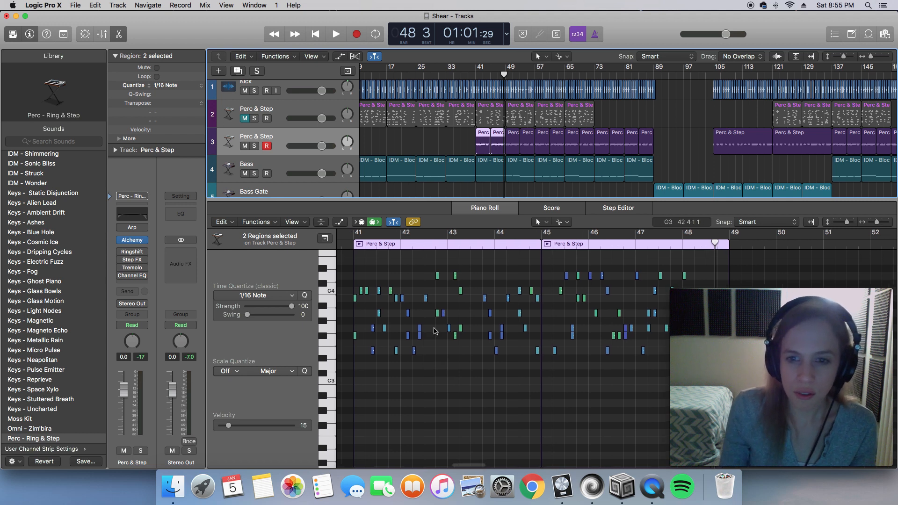
# - Play the arrangement from bar 41 to bar 44 while following the notes of the first Perc & Step region
pyautogui.hscroll(-2, 418, 294)
pyautogui.click(382, 243)
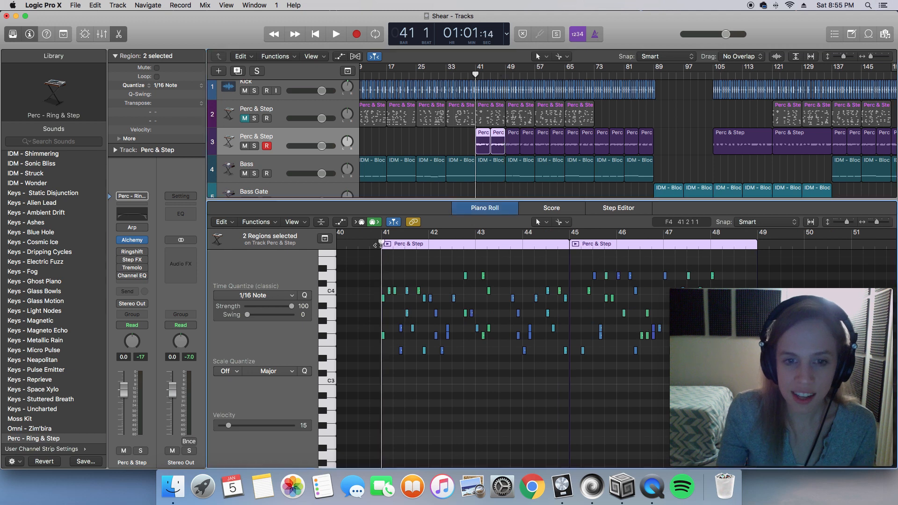
pyautogui.press('space')
pyautogui.scroll(-1, 481, 402)
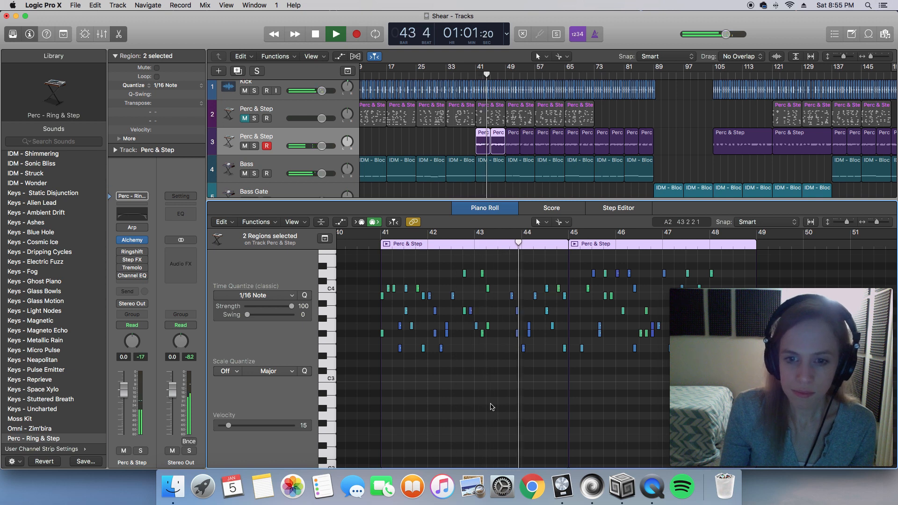
pyautogui.press('space')
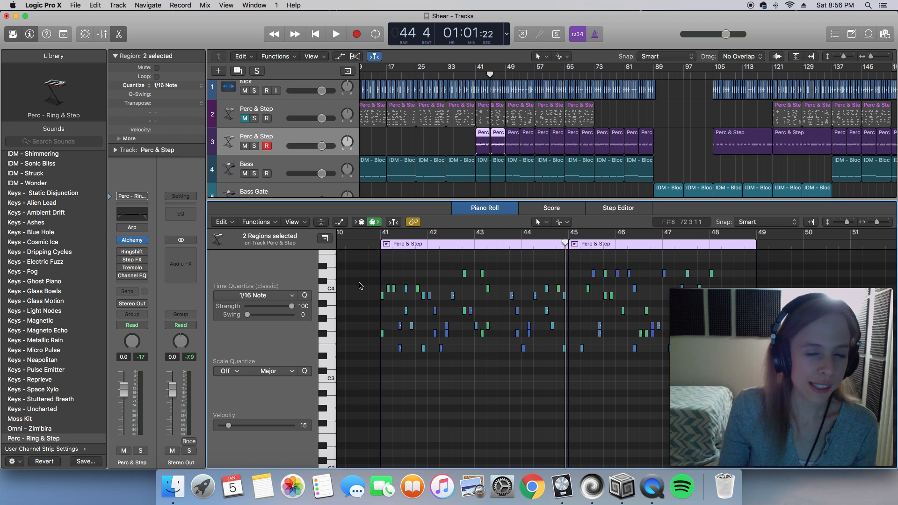
# - Audition the first Perc & Step region's notes one pitch row at a time by selecting each row across bars 41 to 44
pyautogui.moveTo(390, 290); pyautogui.dragTo(561, 294)
pyautogui.moveTo(367, 299); pyautogui.dragTo(562, 302)
pyautogui.moveTo(461, 312); pyautogui.dragTo(561, 311)
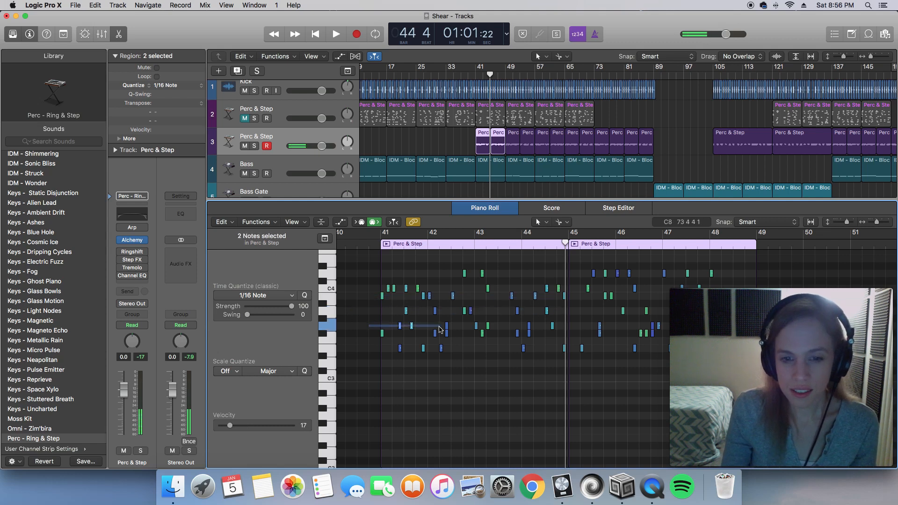
pyautogui.moveTo(369, 326); pyautogui.dragTo(556, 327)
pyautogui.moveTo(373, 335); pyautogui.dragTo(557, 335)
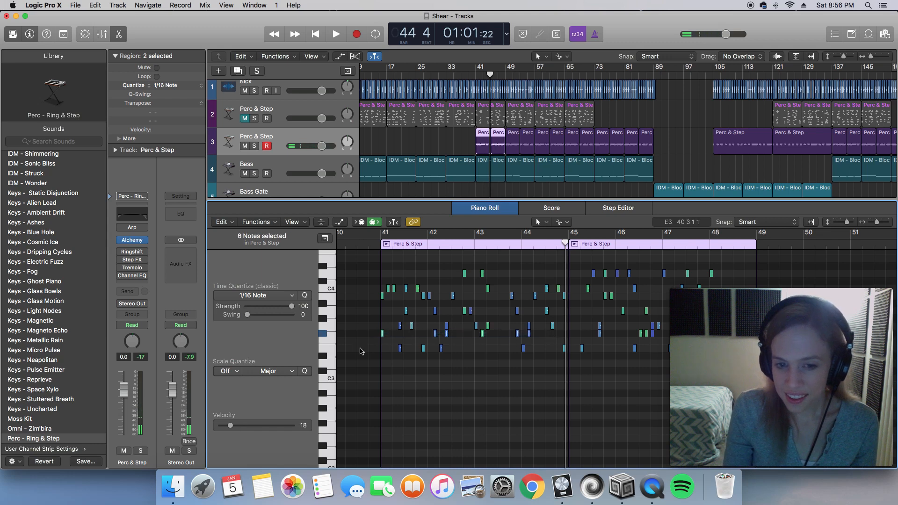
pyautogui.moveTo(361, 350); pyautogui.dragTo(515, 352)
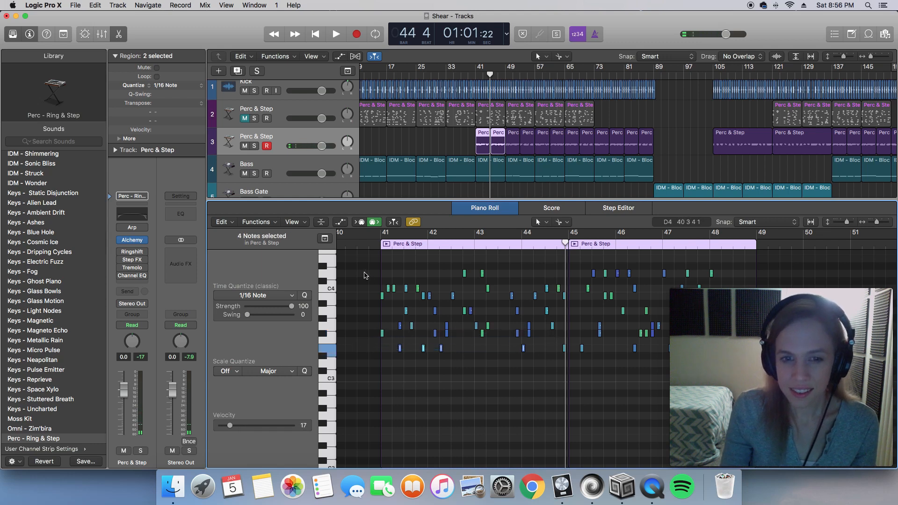
pyautogui.moveTo(366, 275); pyautogui.dragTo(511, 276)
# - Play bar 41 of the Perc & Step part and audition the first C4 note on its own
pyautogui.click(377, 243)
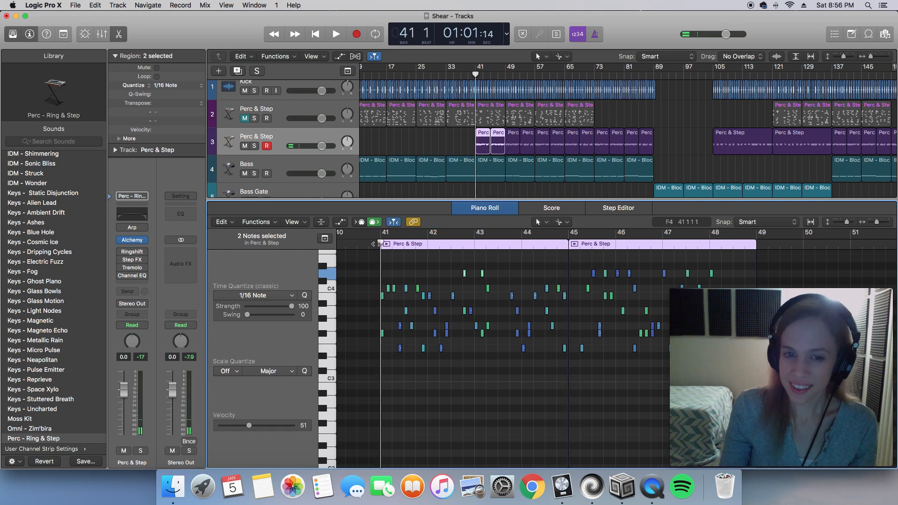
pyautogui.press('super+Right')
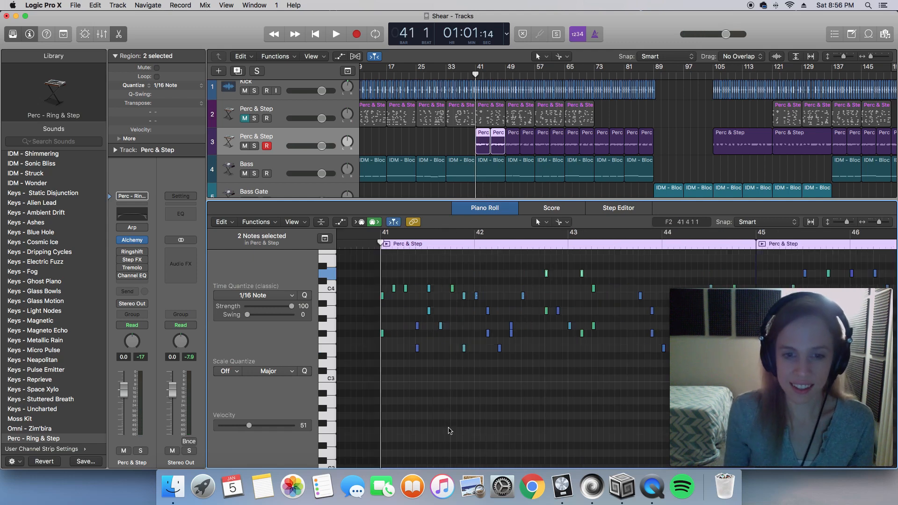
pyautogui.press('space')
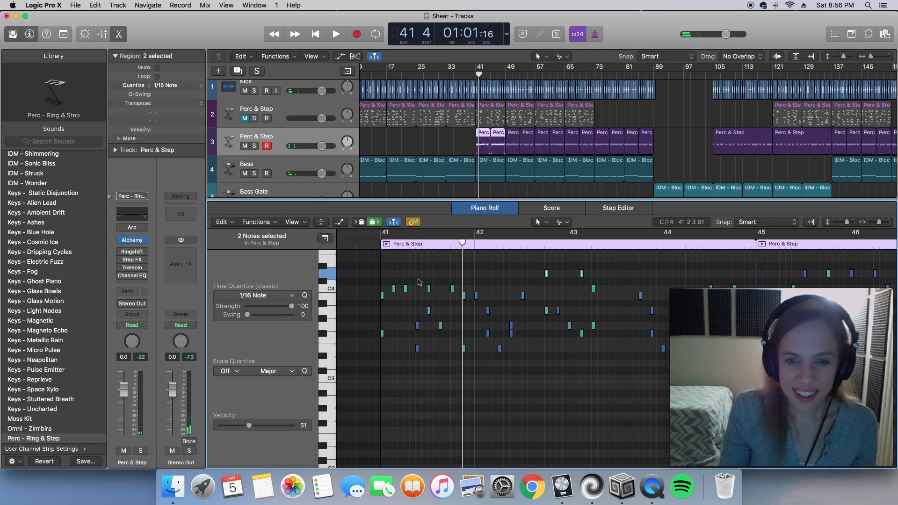
pyautogui.click(393, 289)
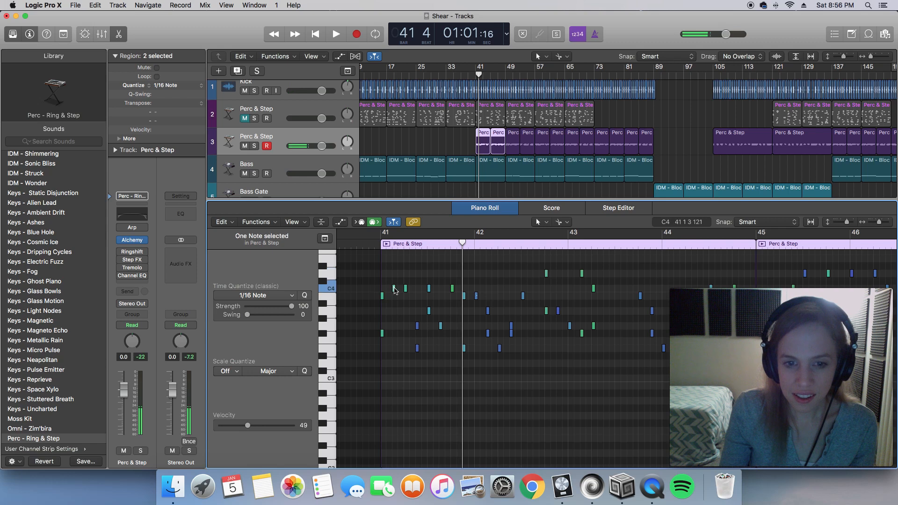
pyautogui.click(400, 346)
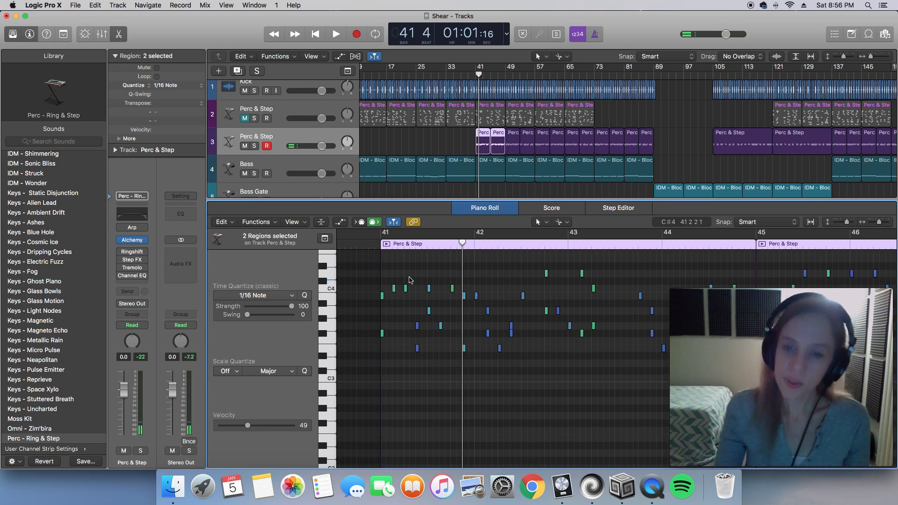
# - Raise all C4 notes in the first Perc & Step region to C#4 and play back the change
pyautogui.hscroll(3, 421, 304)
pyautogui.hscroll(-2, 435, 288)
pyautogui.press('super+Left')
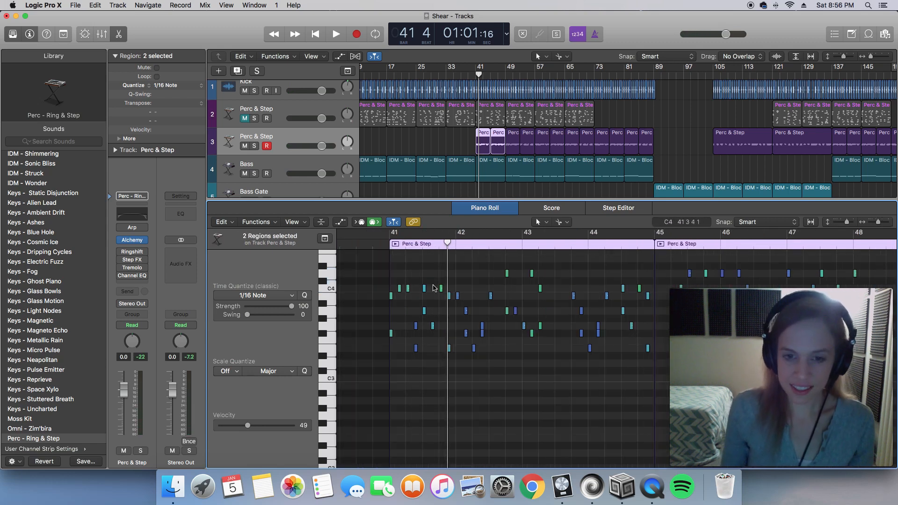
pyautogui.hscroll(2, 434, 287)
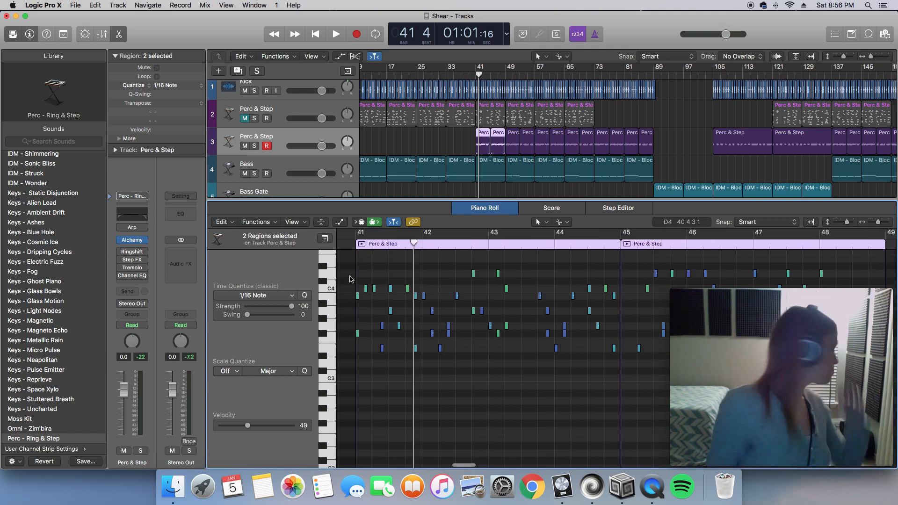
pyautogui.moveTo(348, 288); pyautogui.dragTo(613, 292)
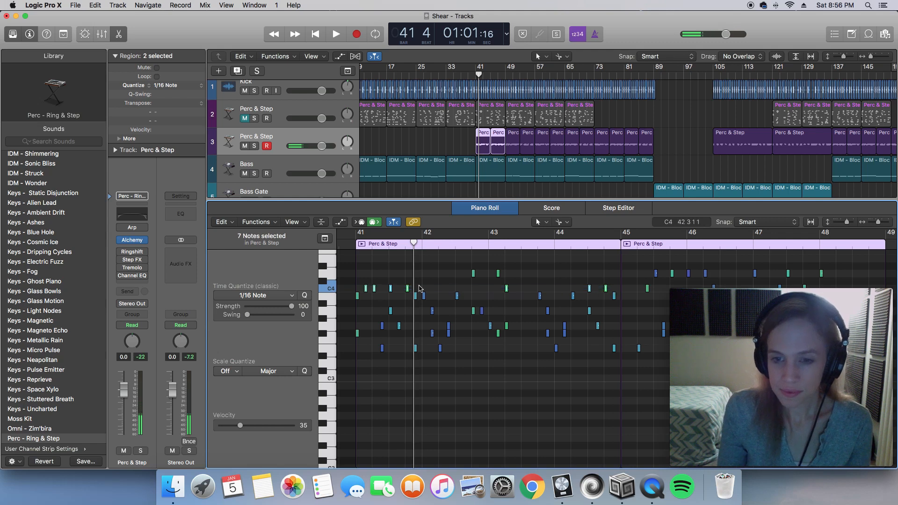
pyautogui.moveTo(366, 290); pyautogui.dragTo(366, 286)
pyautogui.press('space')
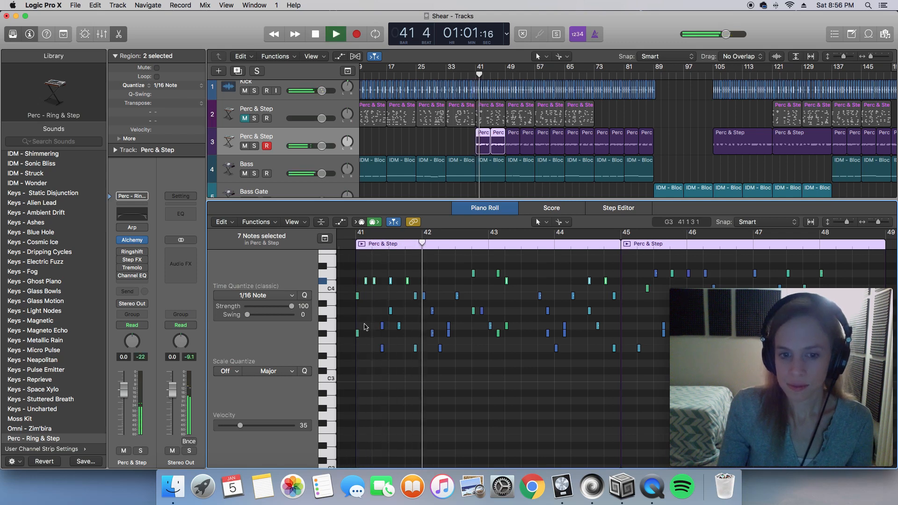
pyautogui.press('space')
# - Raise the selected row of notes to E4 and play the region from bar 41
pyautogui.moveTo(366, 283); pyautogui.dragTo(366, 263)
pyautogui.click(341, 244)
pyautogui.press('space')
pyautogui.scroll(3, 355, 306)
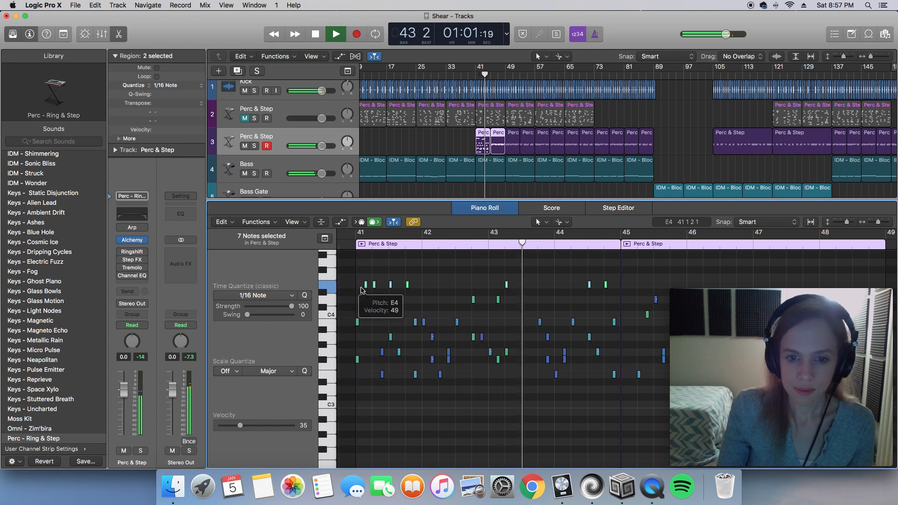
pyautogui.press('space')
# - Raise the selected row of notes to G4 and play the region from bar 41
pyautogui.moveTo(362, 288); pyautogui.dragTo(366, 265)
pyautogui.doubleClick(352, 247)
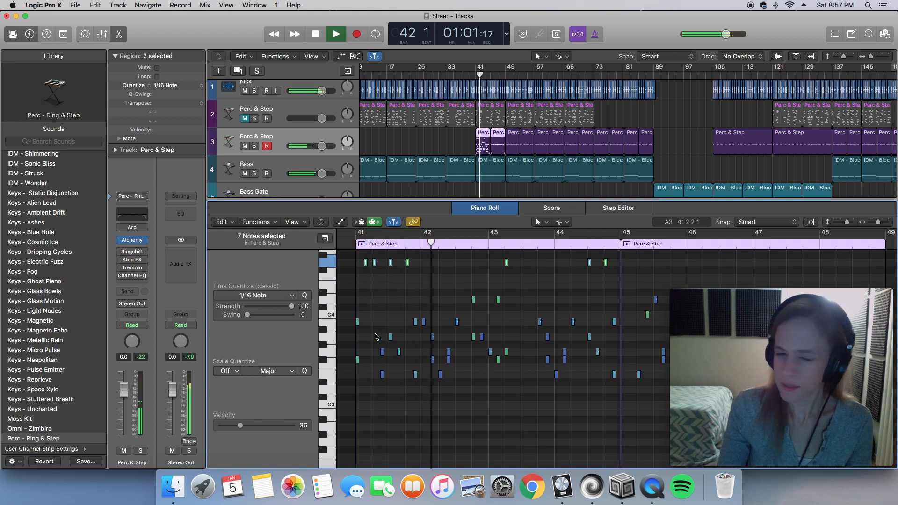
pyautogui.scroll(2, 377, 341)
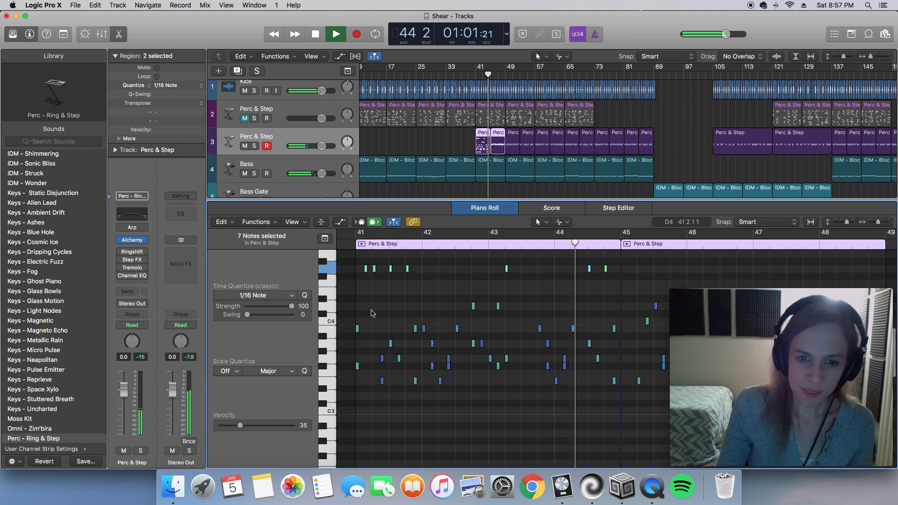
pyautogui.press('space')
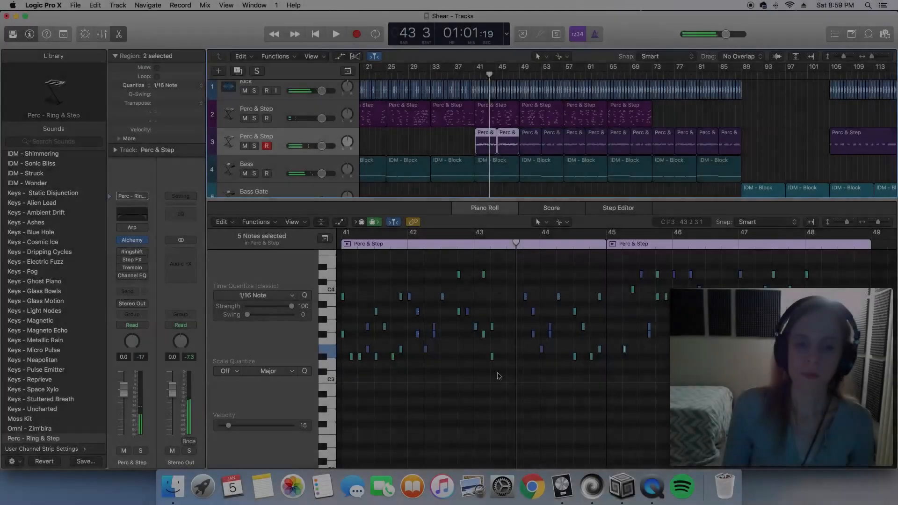
# - Open the track 3 Alchemy instrument to view its Dubstep Drum Set preset, and close it again
pyautogui.hscroll(-2, 447, 361)
pyautogui.hscroll(2, 447, 361)
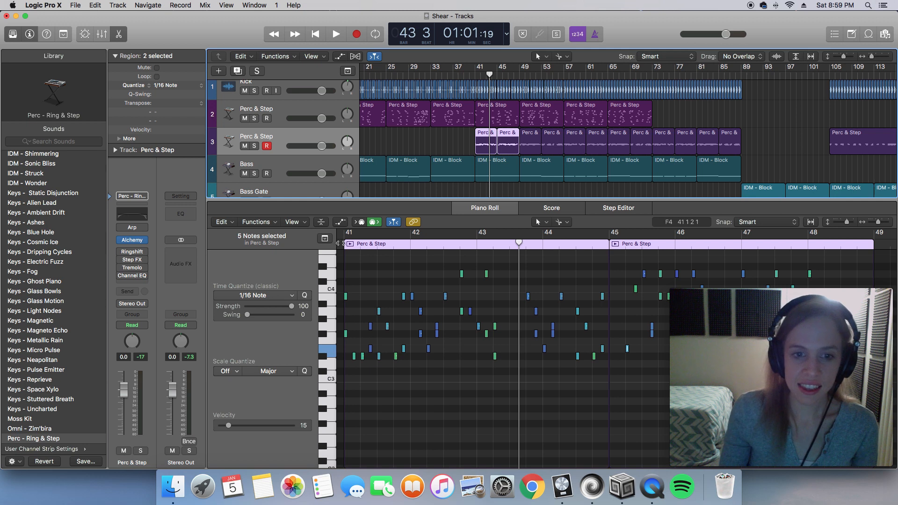
pyautogui.click(340, 243)
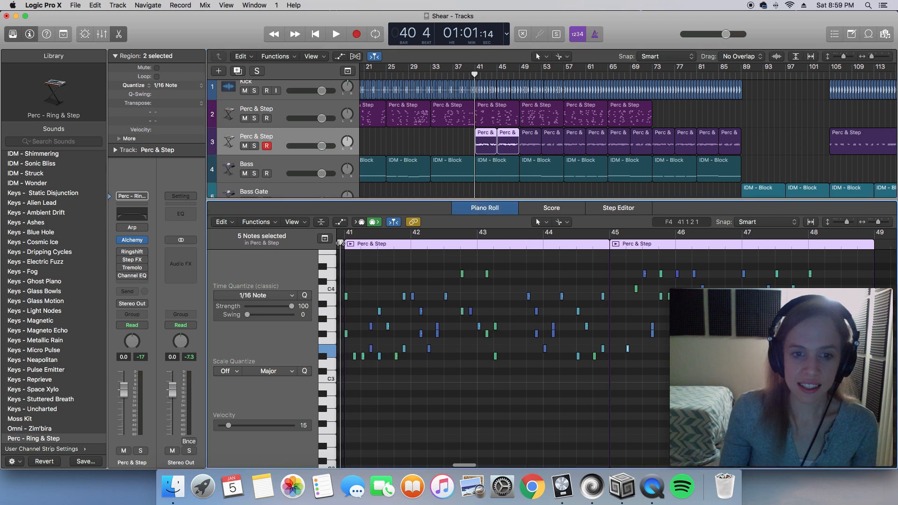
pyautogui.click(133, 240)
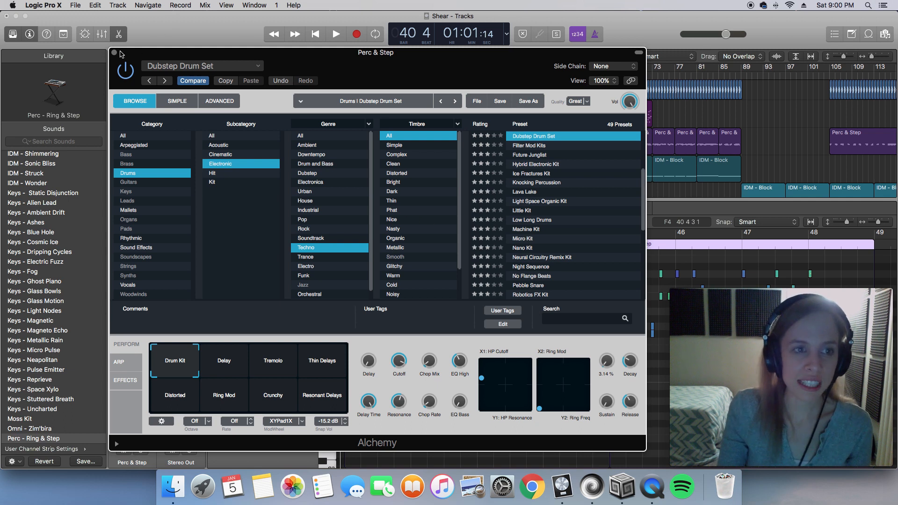
pyautogui.click(114, 52)
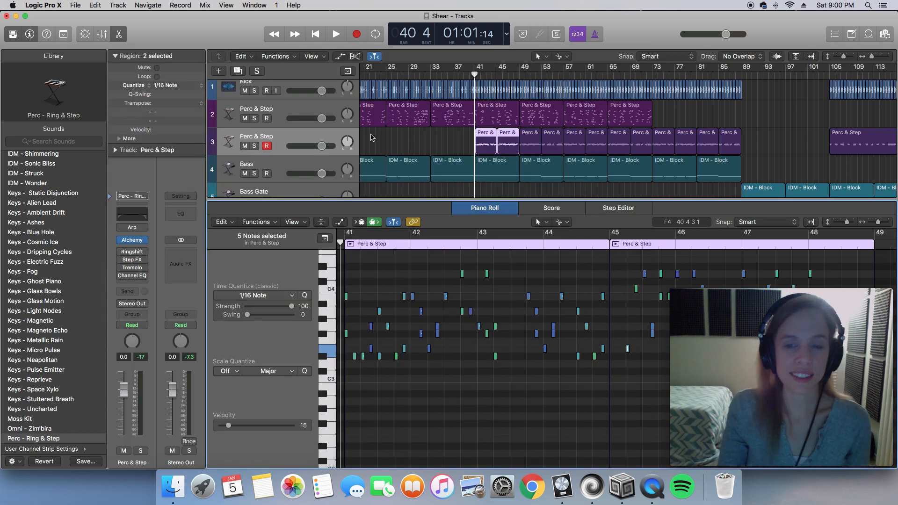
# - Mute the Perc & Step part on track 2 and play the edited track 3 part from bar 41
pyautogui.click(245, 119)
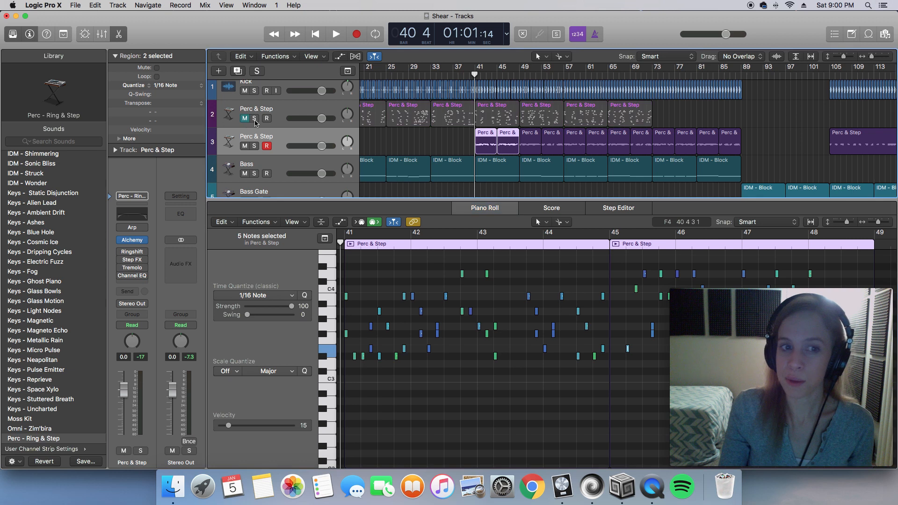
pyautogui.moveTo(475, 76); pyautogui.dragTo(477, 77)
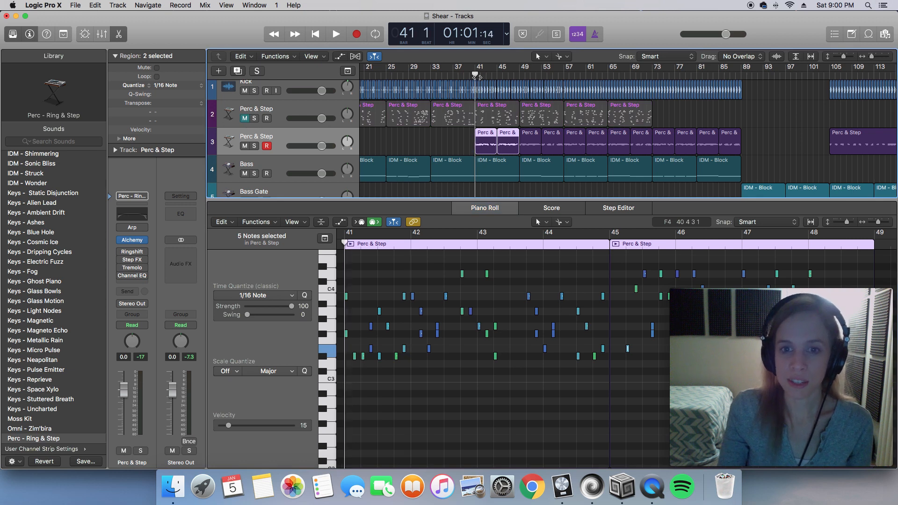
pyautogui.press('space')
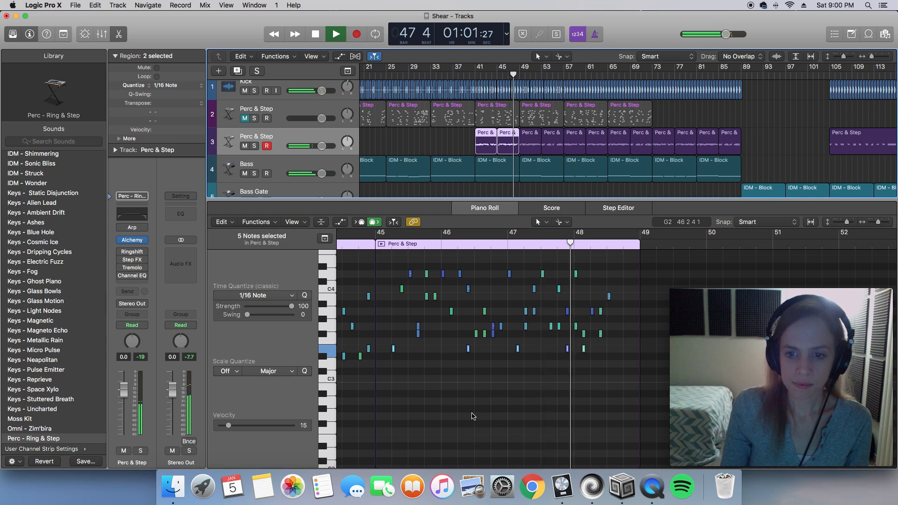
# - Unmute the Perc & Step part on track 2 and cycle bars 41 to 49 to hear both parts together
pyautogui.press('space')
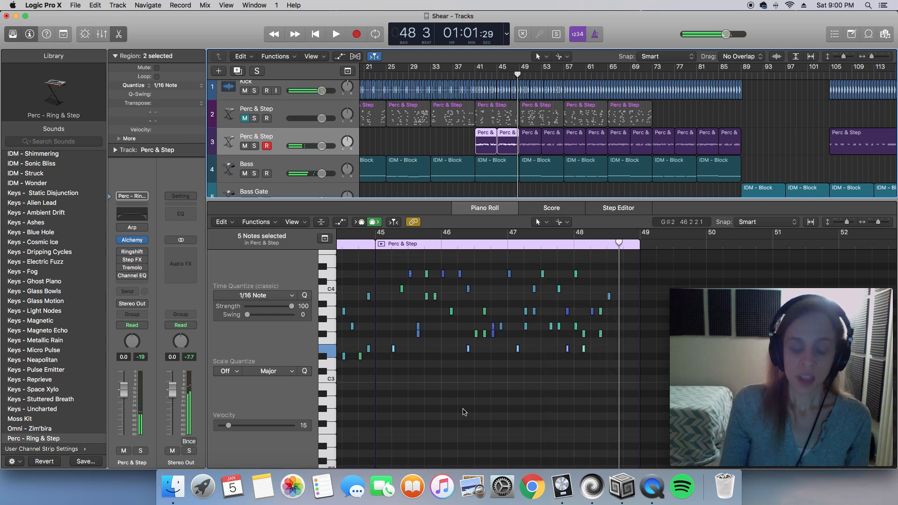
pyautogui.press('super+Left')
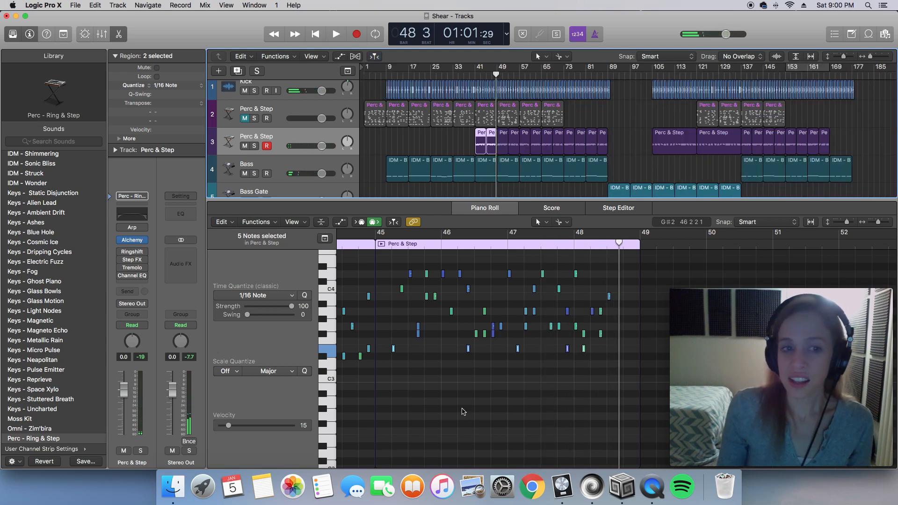
pyautogui.press('super+Right')
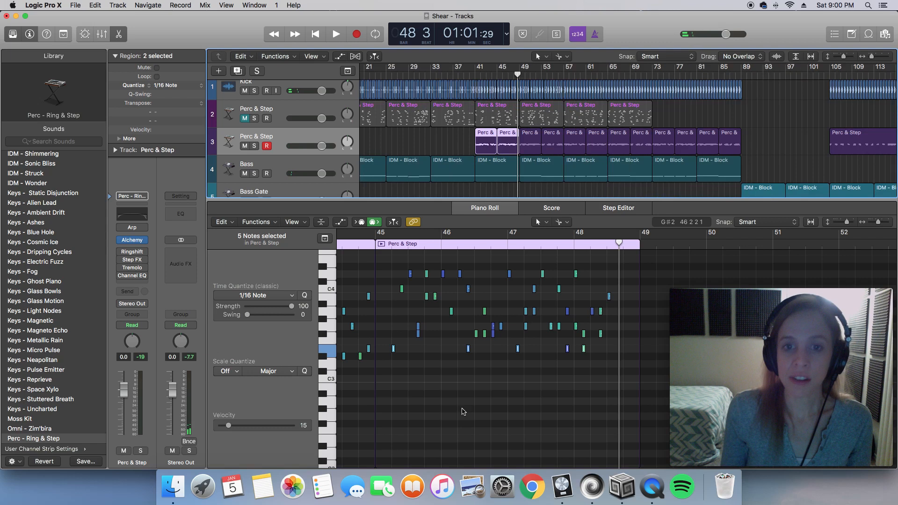
pyautogui.click(245, 118)
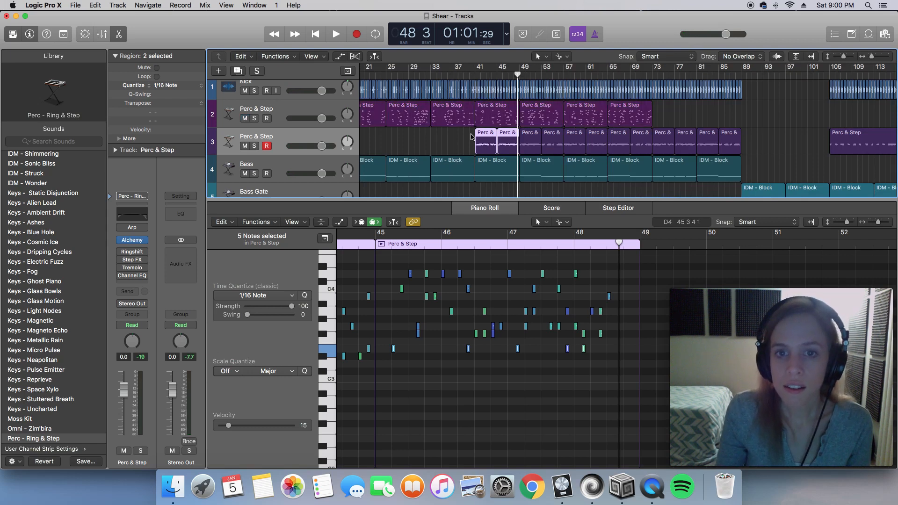
pyautogui.press('u')
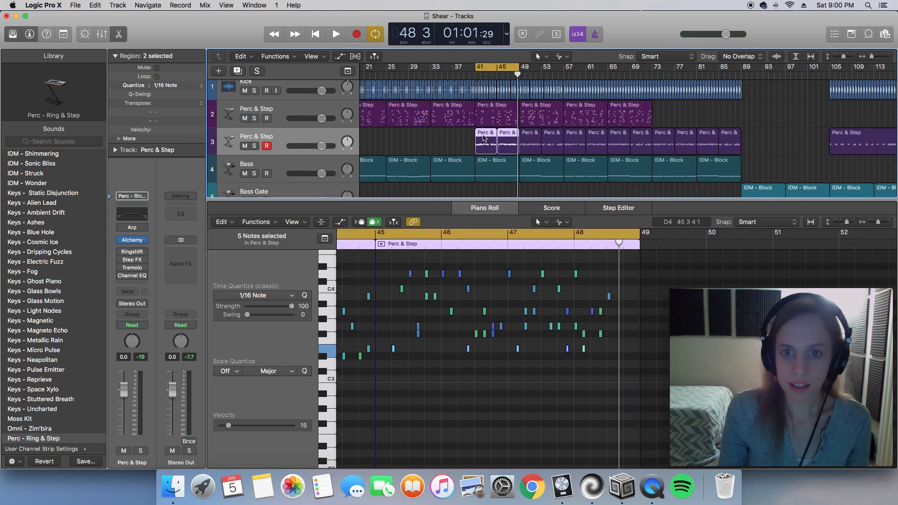
pyautogui.press('space')
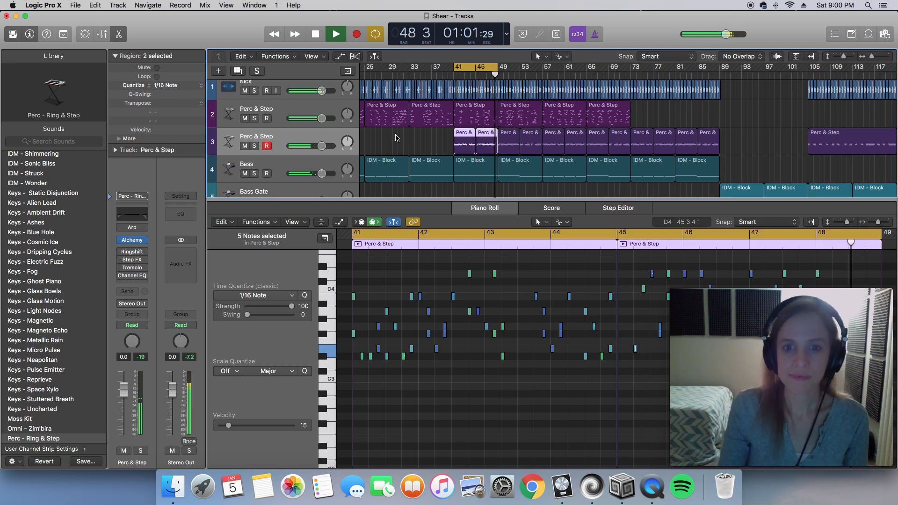
pyautogui.press('space')
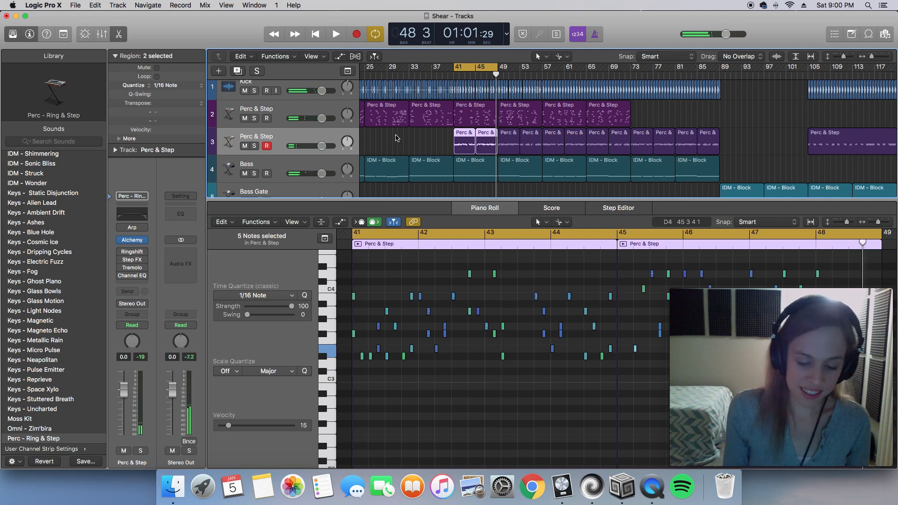
# - Turn off cycling and play the track 3 part from bar 41 with the track 2 part muted
pyautogui.click(464, 68)
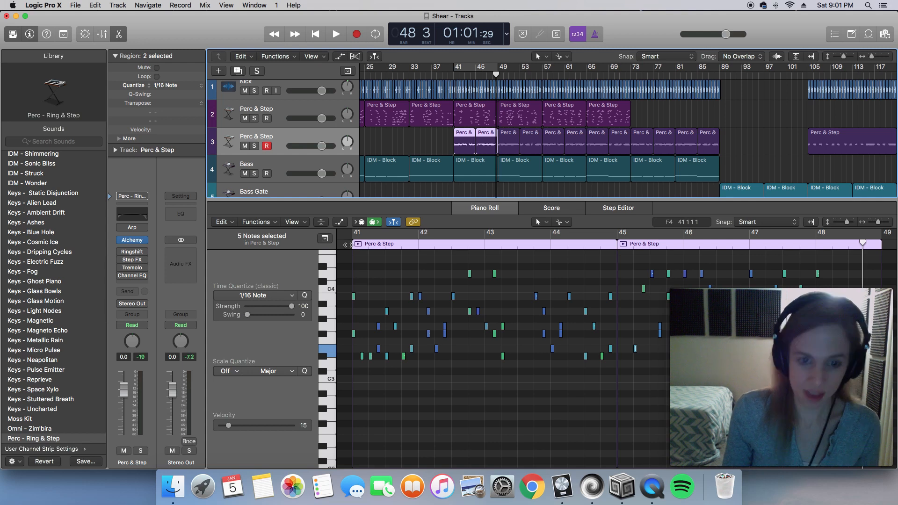
pyautogui.press('space')
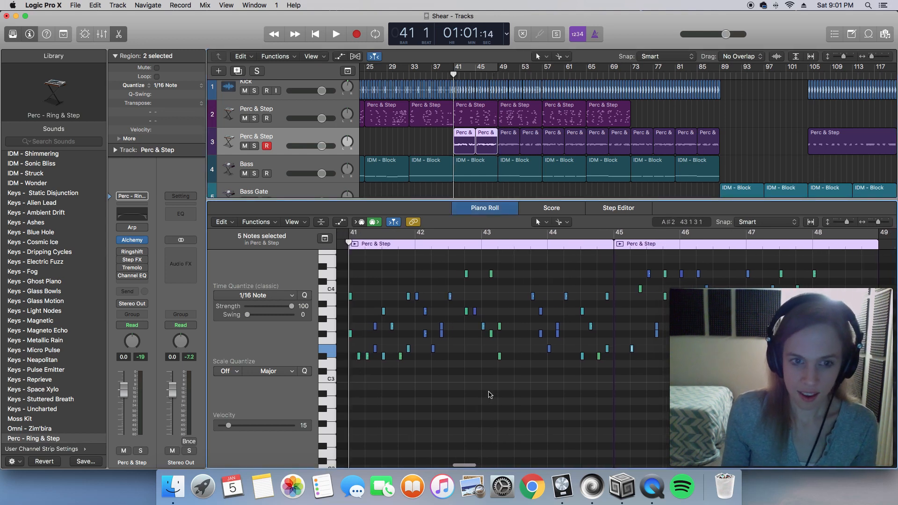
pyautogui.press('space')
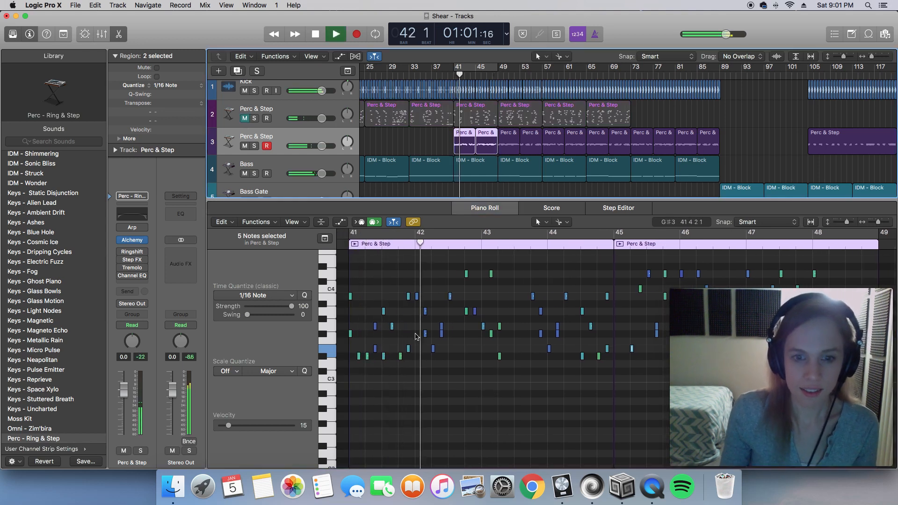
pyautogui.press('space')
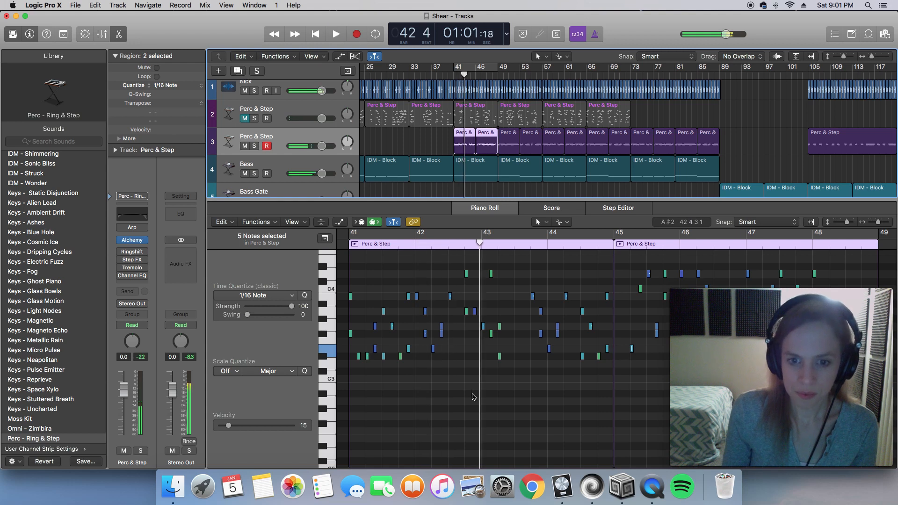
# - Move the first D#3 note in bar 41 of the track 3 region one sixteenth note later
pyautogui.press('super+Right')
pyautogui.press('super+Right')
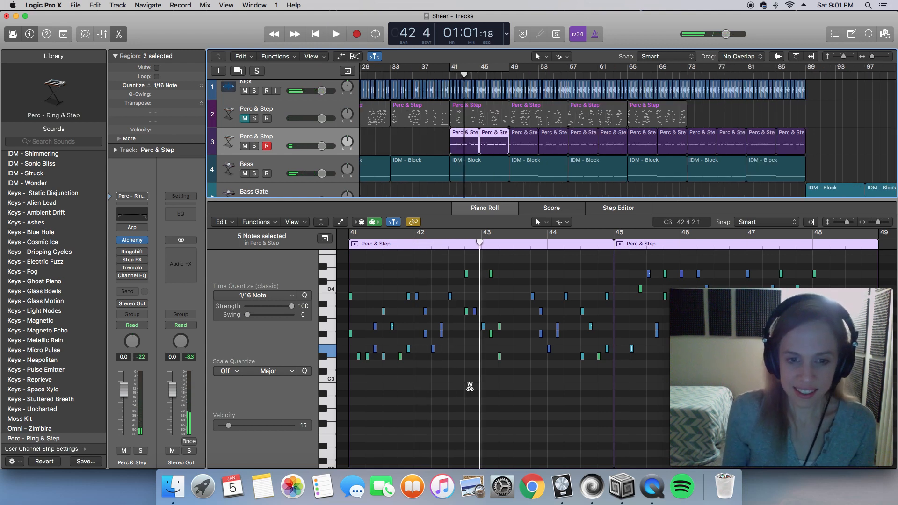
pyautogui.click(470, 385)
pyautogui.press('super+Right')
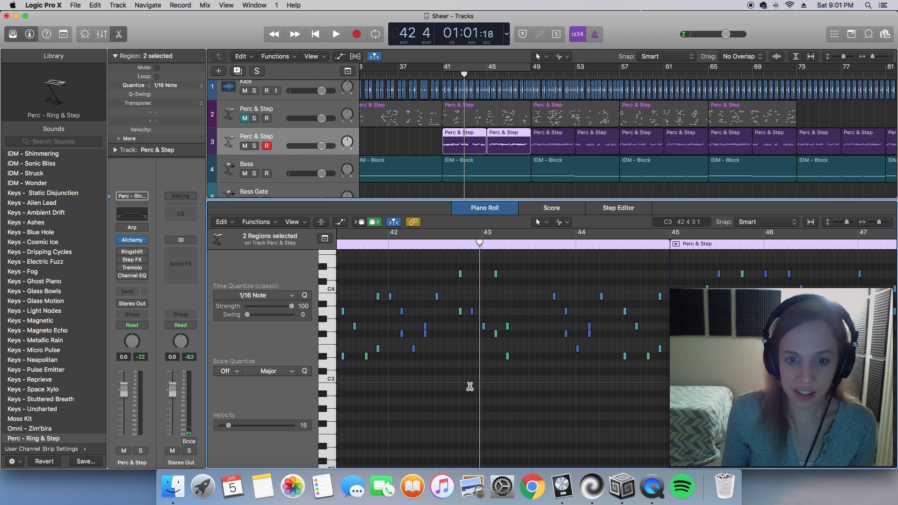
pyautogui.press('super+Right')
pyautogui.hscroll(-5, 431, 363)
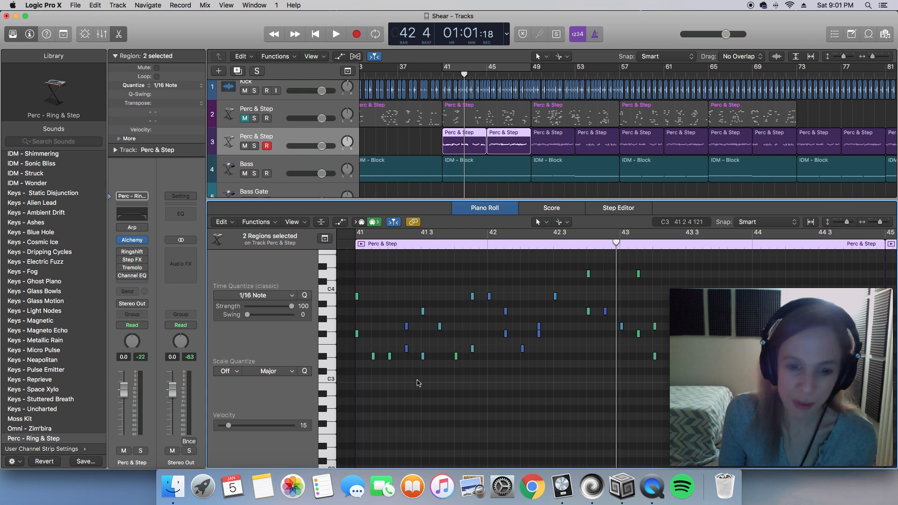
pyautogui.click(375, 356)
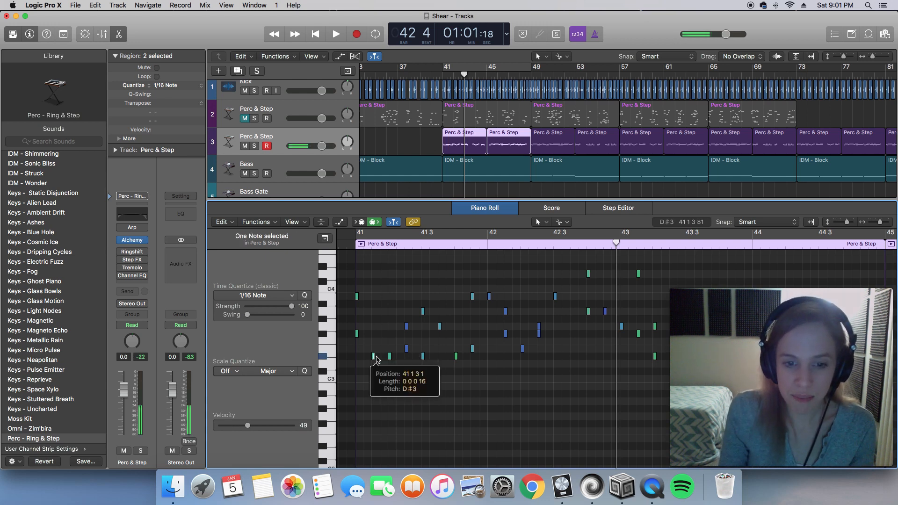
pyautogui.moveTo(376, 359); pyautogui.dragTo(384, 359)
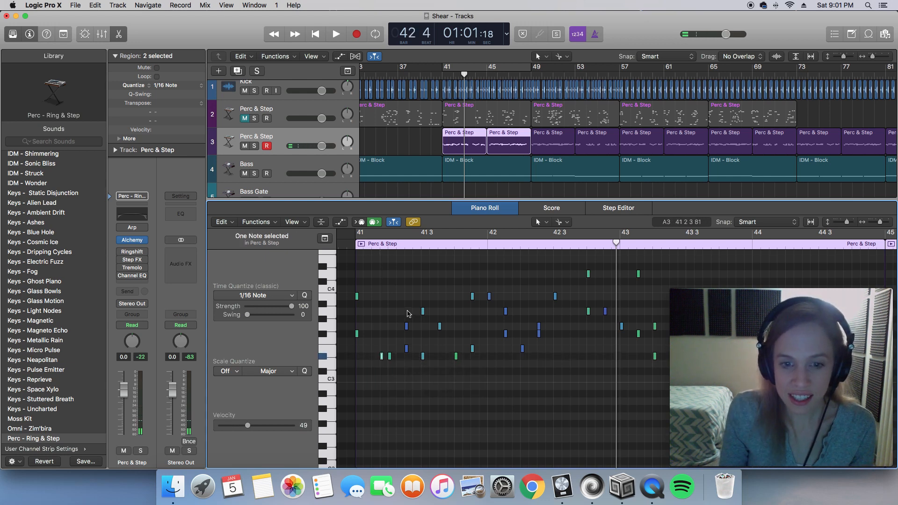
# - Move bar 41's E3 and G3 pair a sixteenth later, and its last D#3 and bar 42's A3 and F#3 pair a sixteenth earlier
pyautogui.moveTo(409, 313); pyautogui.dragTo(448, 359)
pyautogui.click(456, 356)
pyautogui.moveTo(503, 299); pyautogui.dragTo(498, 333)
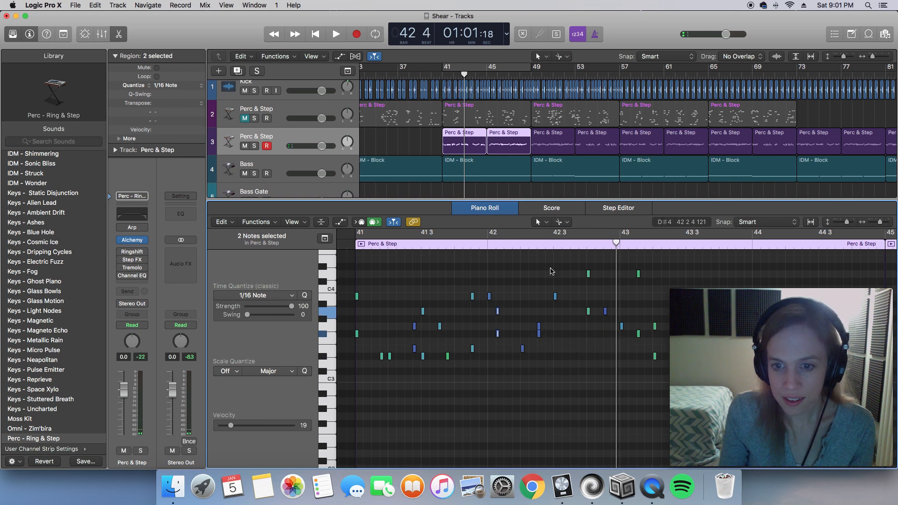
# - Move the A3 and B3 notes in the second half of bar 42 a sixteenth later and play from bar 41
pyautogui.moveTo(605, 312); pyautogui.dragTo(613, 314)
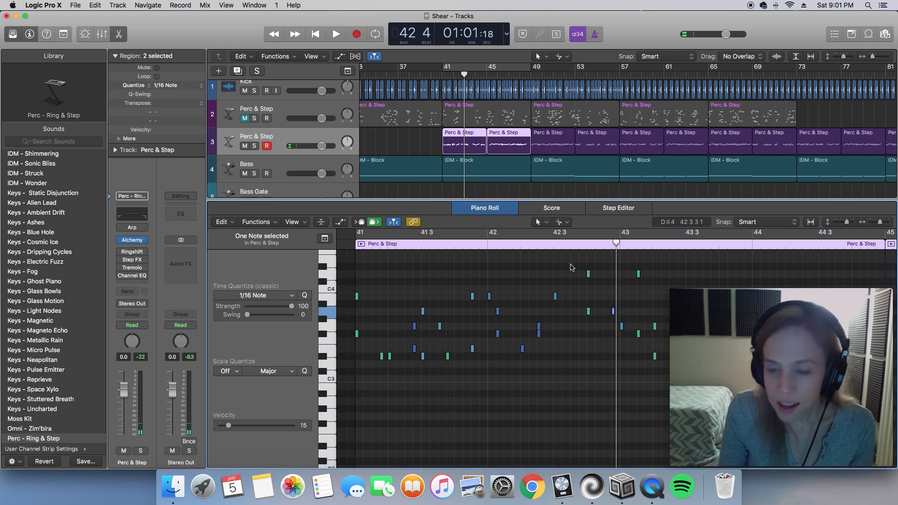
pyautogui.moveTo(556, 299); pyautogui.dragTo(564, 299)
pyautogui.press(',')
pyautogui.press(',')
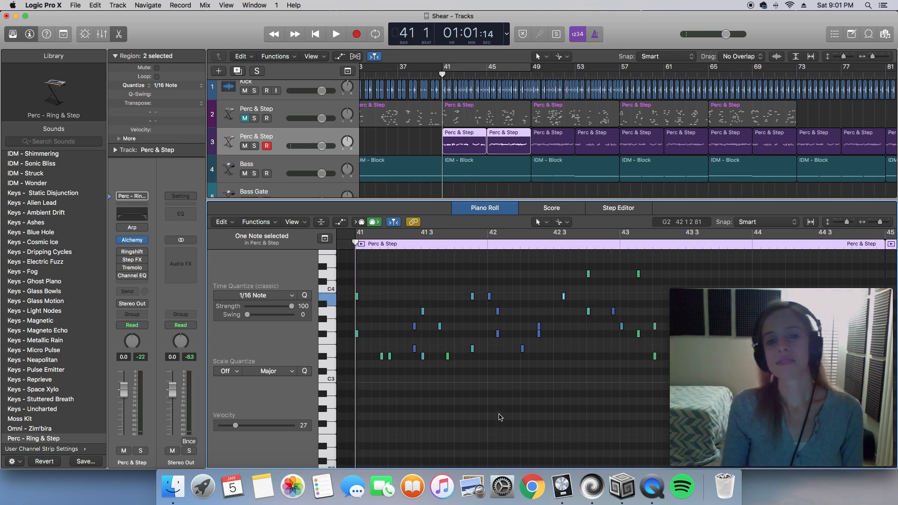
pyautogui.press('space')
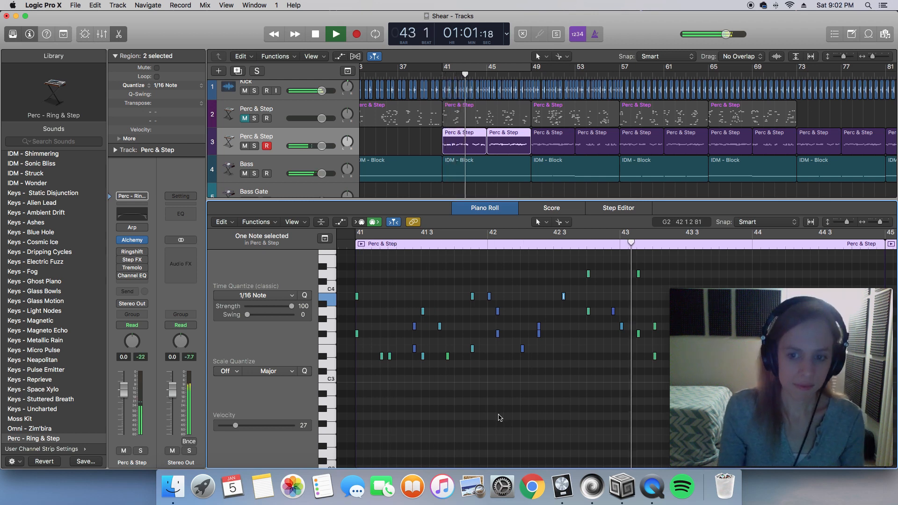
pyautogui.press('space')
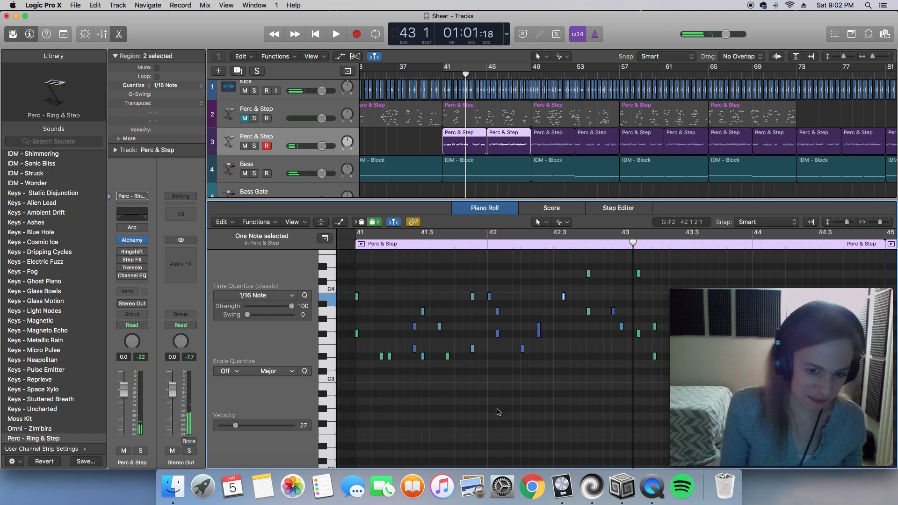
# - Move the G3 and D#3 pair in bar 43 a sixteenth earlier and shift the first G3 in bar 44 a sixteenth later
pyautogui.hscroll(5, 496, 409)
pyautogui.hscroll(3, 494, 403)
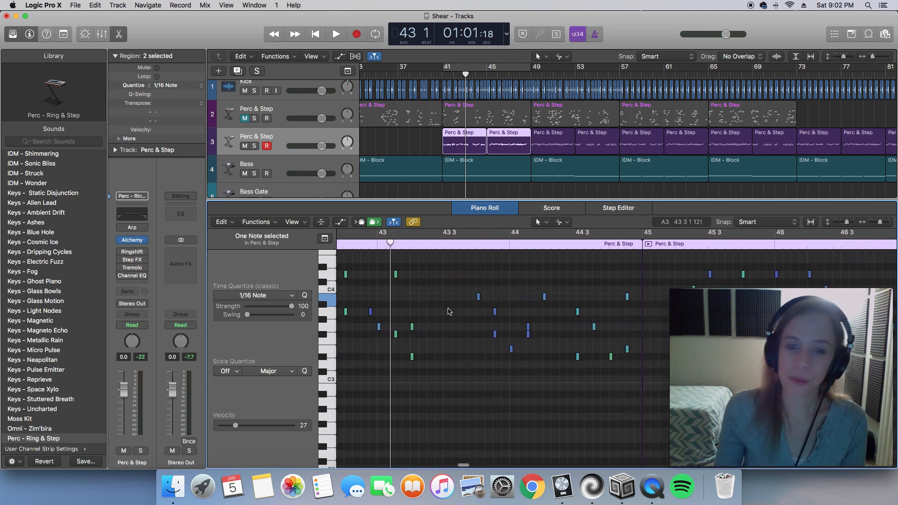
pyautogui.hscroll(-2, 463, 360)
pyautogui.moveTo(447, 308); pyautogui.dragTo(441, 360)
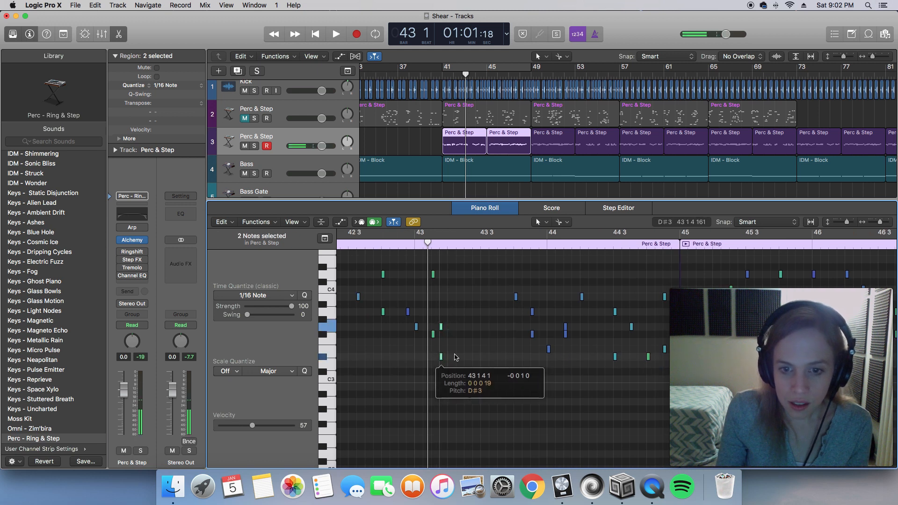
pyautogui.moveTo(532, 300); pyautogui.dragTo(493, 331)
# - Move the last B3 and the last D#3 notes of bar 44 one sixteenth note later
pyautogui.hscroll(3, 523, 323)
pyautogui.hscroll(5, 522, 331)
pyautogui.click(534, 297)
pyautogui.moveTo(535, 300); pyautogui.dragTo(544, 300)
pyautogui.click(532, 350)
pyautogui.moveTo(518, 359); pyautogui.dragTo(527, 359)
# - Play the edited notes from bar 43 through the end of bar 44
pyautogui.hscroll(-8, 527, 359)
pyautogui.click(440, 275)
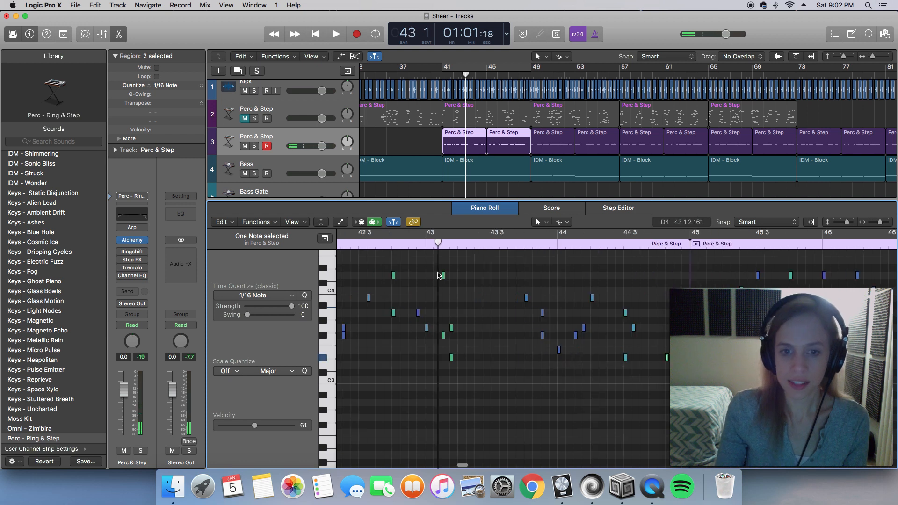
pyautogui.click(421, 246)
pyautogui.press('space')
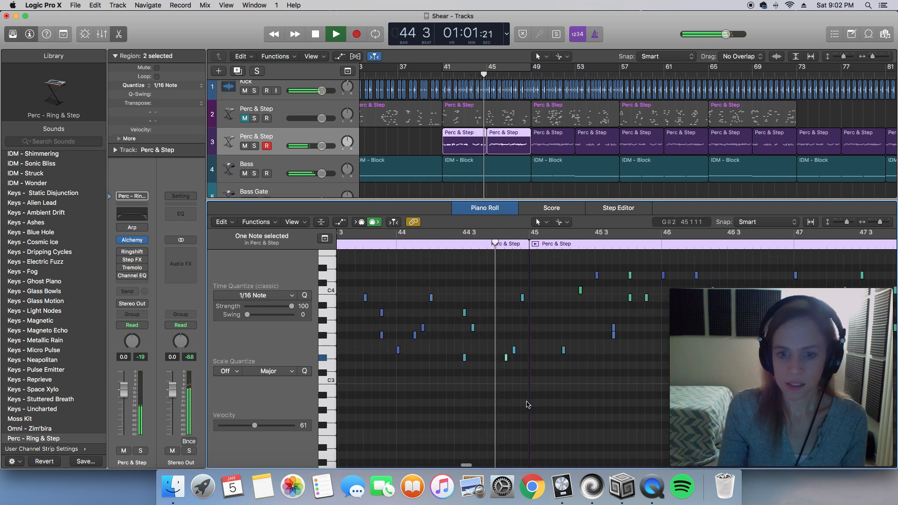
pyautogui.press('space')
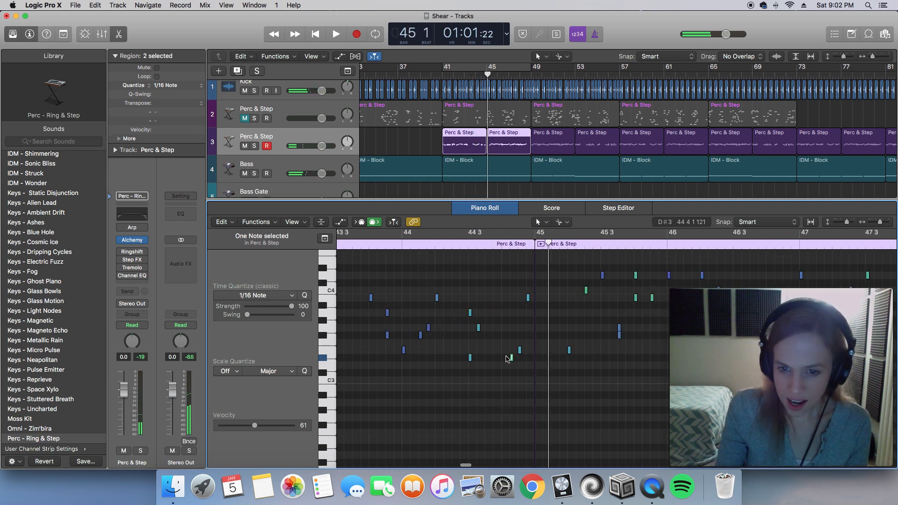
# - Move the last D#3 note of bar 44 a sixteenth earlier and play from the second half of bar 42
pyautogui.moveTo(511, 360); pyautogui.dragTo(503, 361)
pyautogui.hscroll(-10, 469, 344)
pyautogui.hscroll(-3, 469, 344)
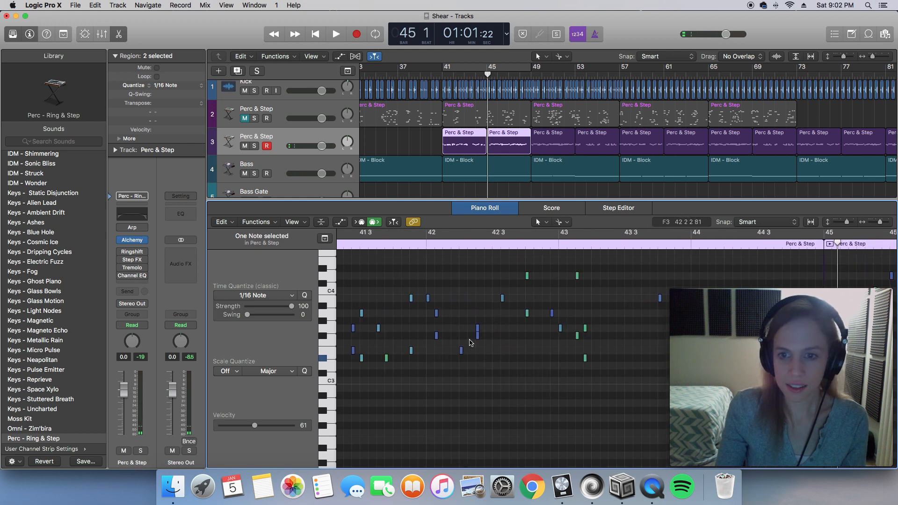
pyautogui.doubleClick(518, 245)
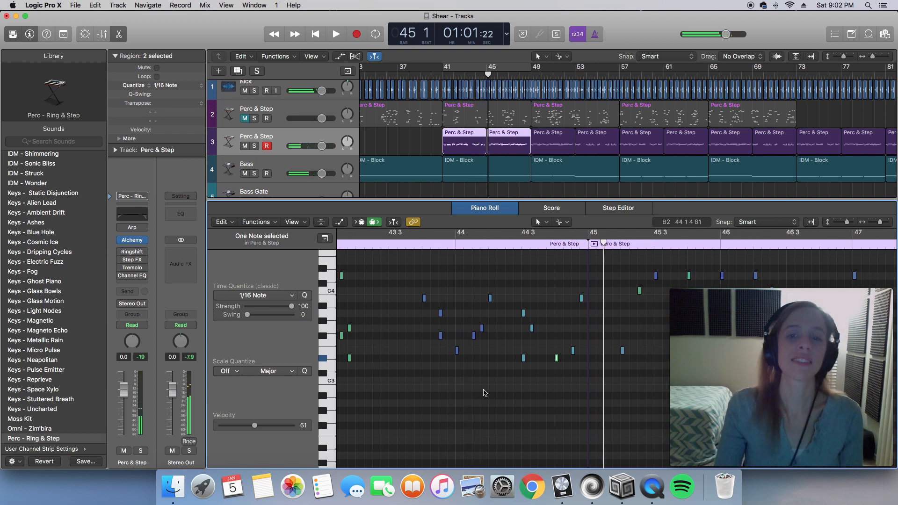
# - Move bar 45's G3 and bar 46's first A3 a sixteenth later, and bar 45's last B3 a sixteenth earlier
pyautogui.hscroll(5, 482, 380)
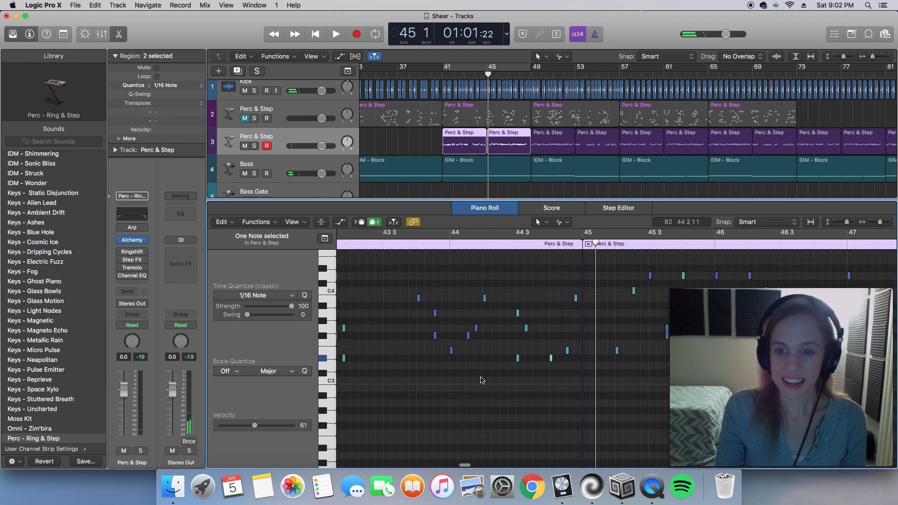
pyautogui.hscroll(4, 481, 380)
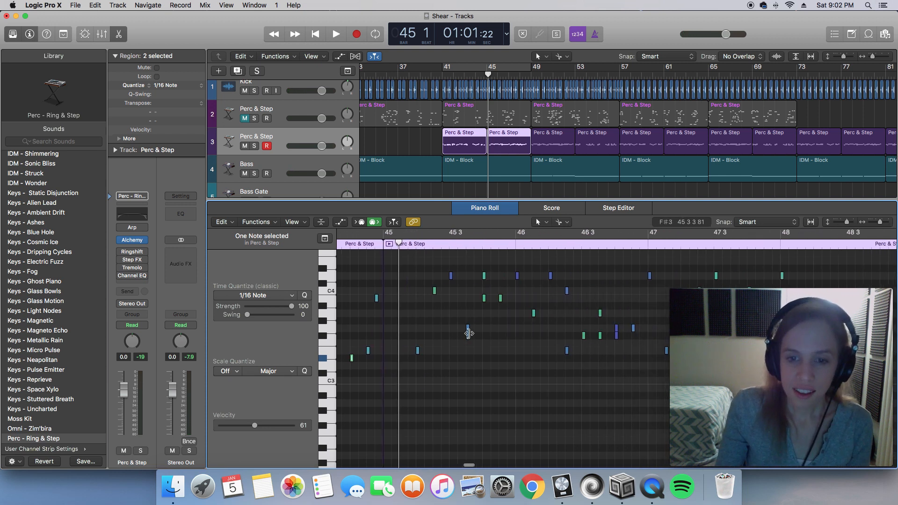
pyautogui.hscroll(-1, 437, 311)
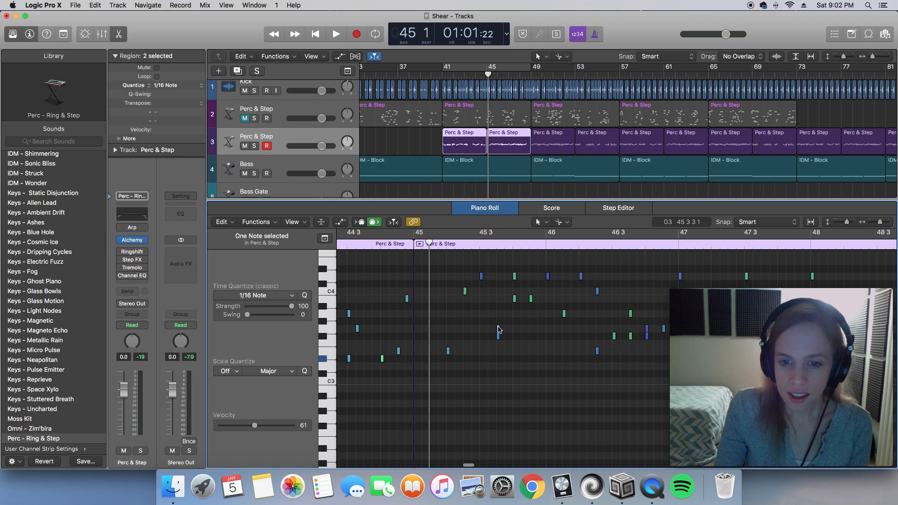
pyautogui.moveTo(498, 329); pyautogui.dragTo(507, 330)
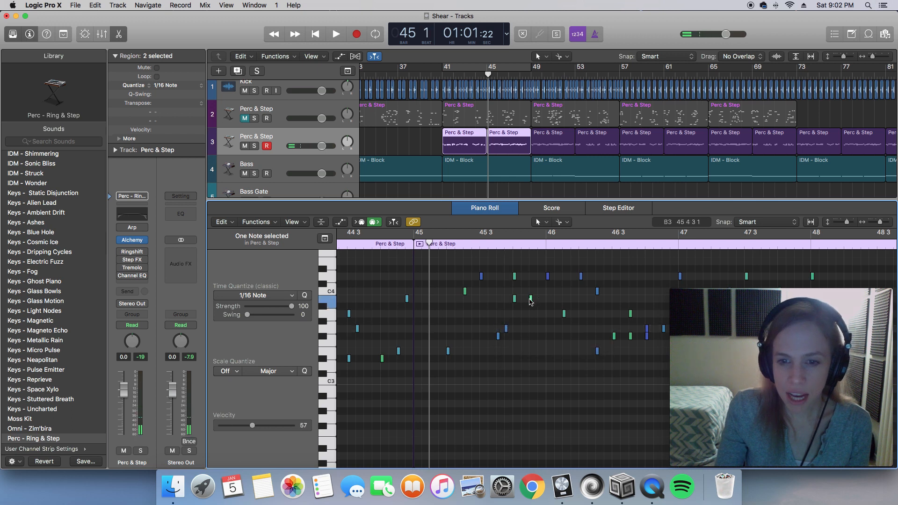
pyautogui.moveTo(530, 302); pyautogui.dragTo(572, 318)
# - Move the G3 note stacked above the F#3 on beat 4 of bar 46 a sixteenth later
pyautogui.hscroll(2, 566, 321)
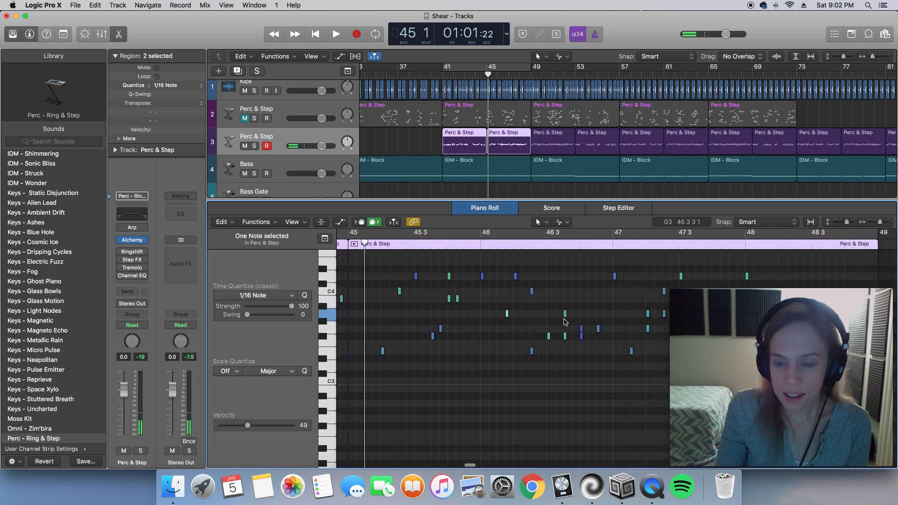
pyautogui.click(578, 329)
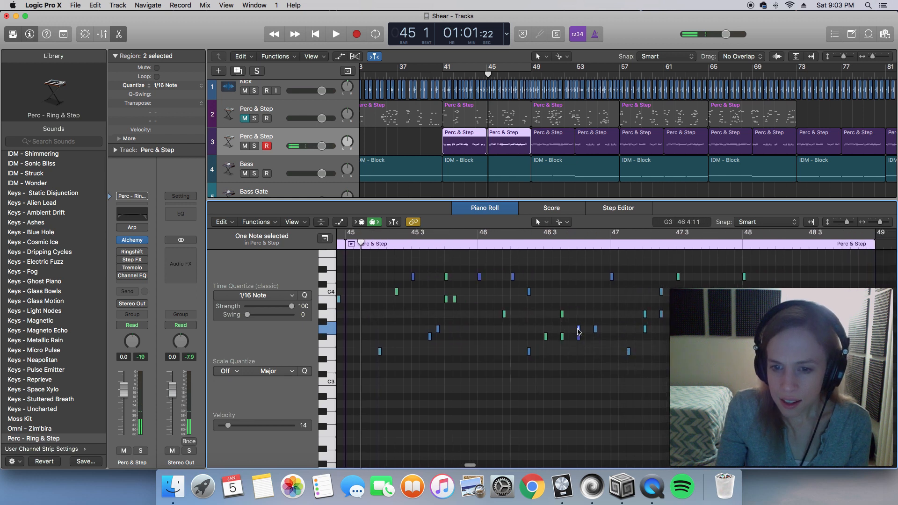
pyautogui.moveTo(578, 330); pyautogui.dragTo(587, 331)
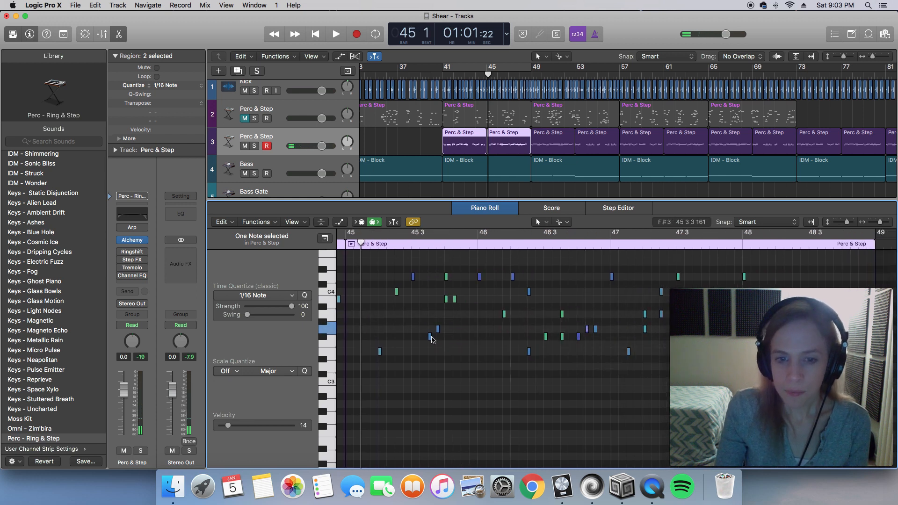
# - Audition the C4 note in bar 45 and play the edited notes from bar 45 into bar 48
pyautogui.hscroll(-3, 427, 350)
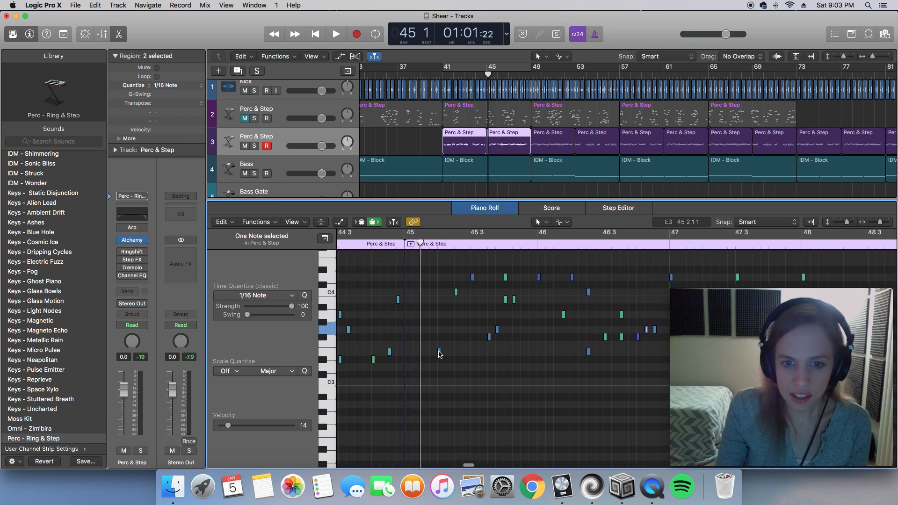
pyautogui.moveTo(439, 354)
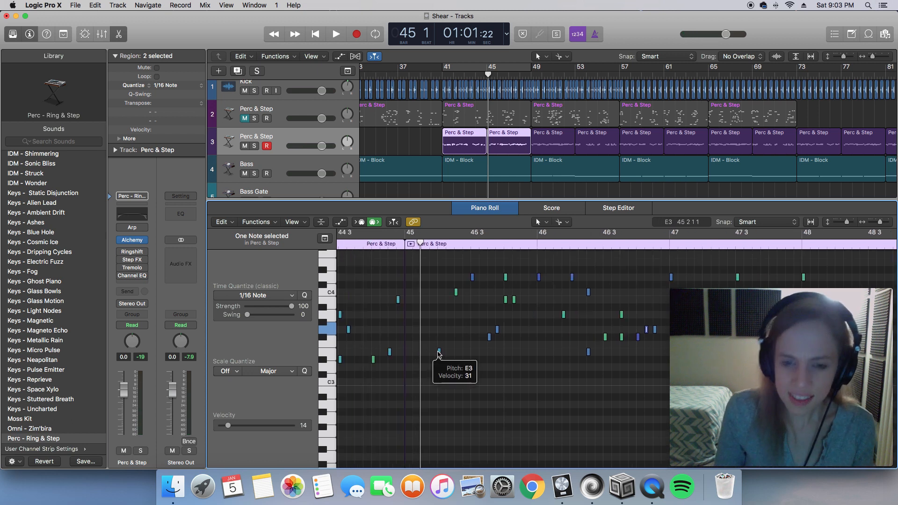
pyautogui.click(456, 292)
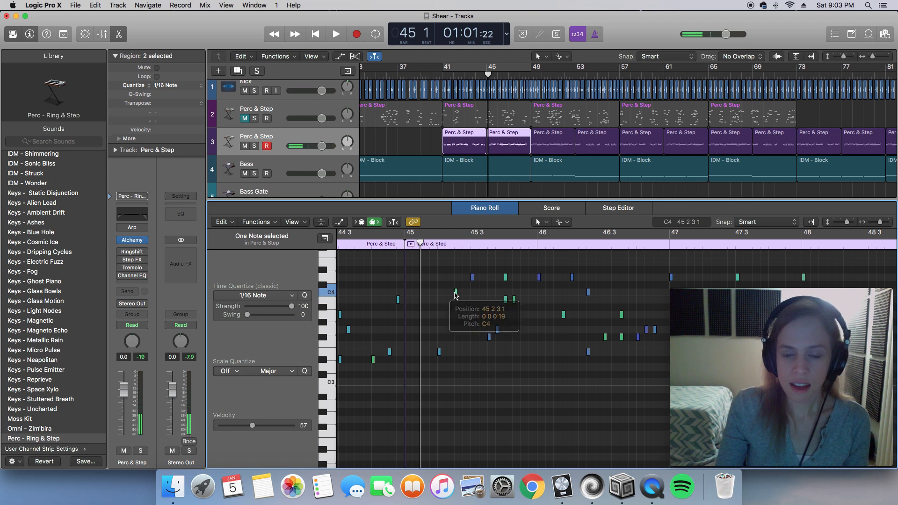
pyautogui.press('space')
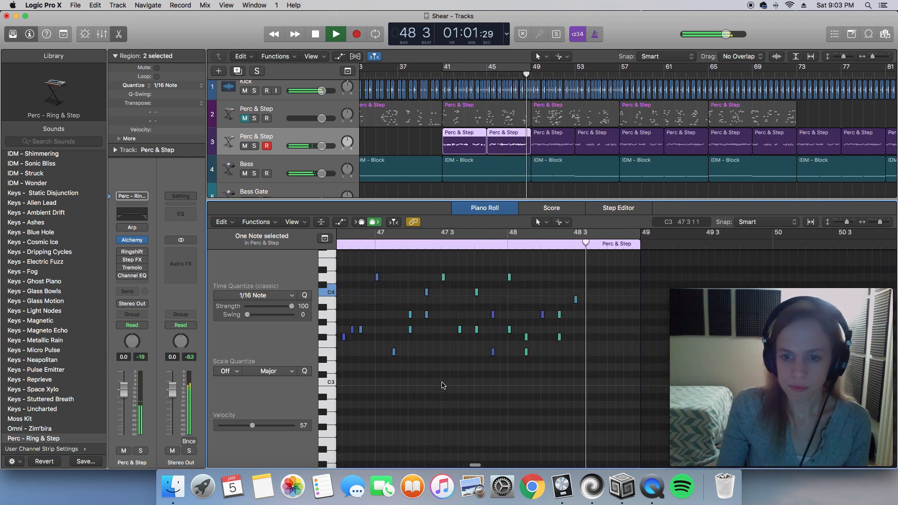
pyautogui.press('space')
# - Move bar 47's stacked C4 and A3 a sixteenth earlier, and bar 48's first G3, first F#3 and last A3 a sixteenth later
pyautogui.keyDown('shift'); pyautogui.click(453, 314); pyautogui.keyUp('shift')
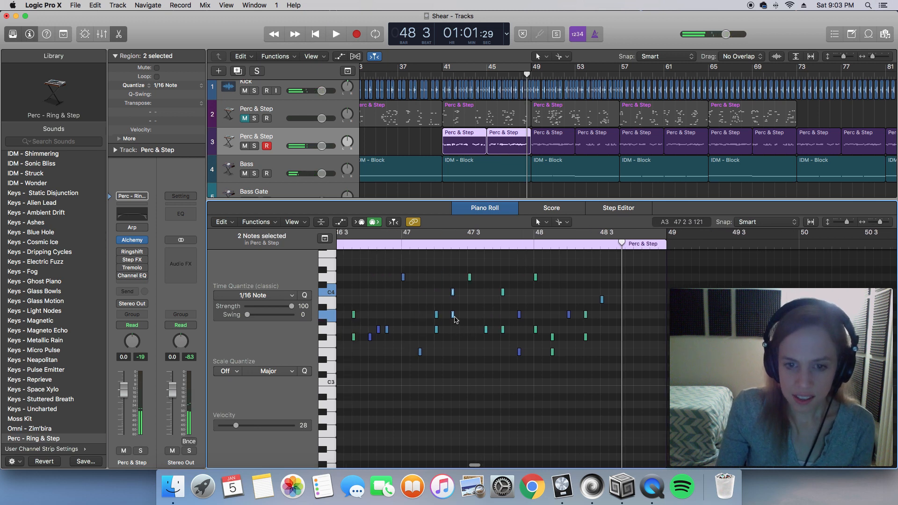
pyautogui.moveTo(453, 317); pyautogui.dragTo(445, 317)
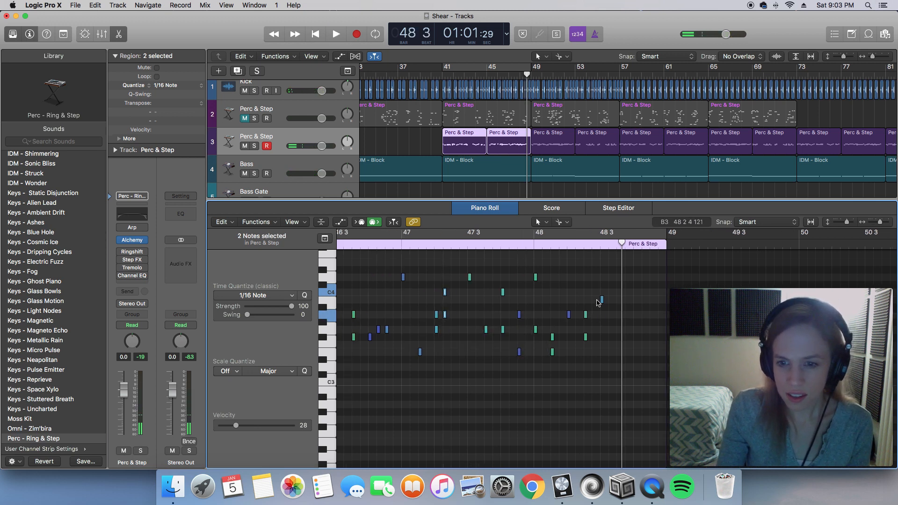
pyautogui.moveTo(582, 300); pyautogui.dragTo(589, 350)
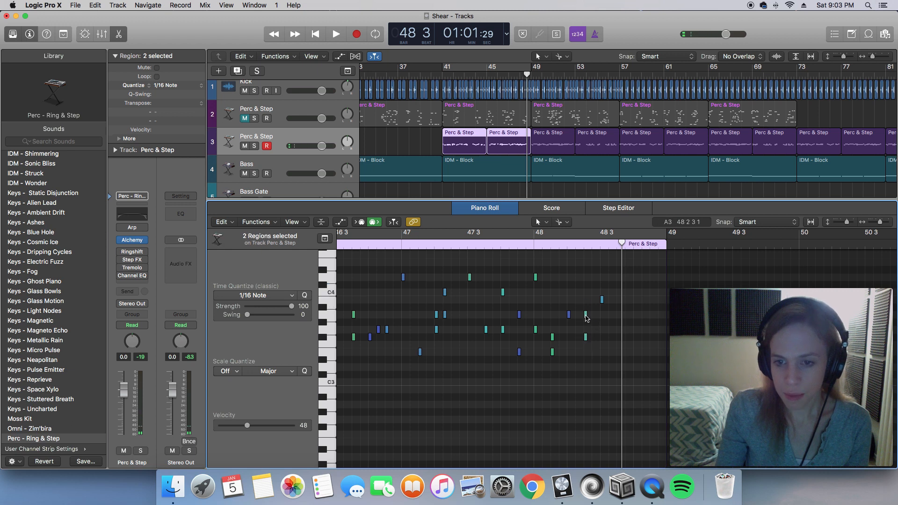
pyautogui.moveTo(586, 314); pyautogui.dragTo(594, 314)
pyautogui.moveTo(553, 337)
pyautogui.mouseDown()
pyautogui.moveTo(561, 337)
pyautogui.moveTo(536, 333)
pyautogui.moveTo(544, 333)
pyautogui.mouseUp()
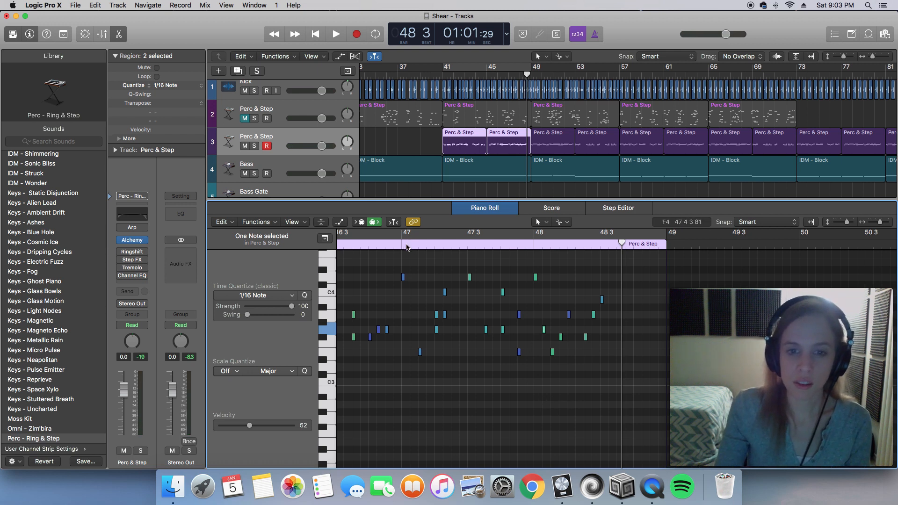
# - Play the retimed notes from the start of bar 45 to beat 3 of bar 48
pyautogui.hscroll(-10, 408, 249)
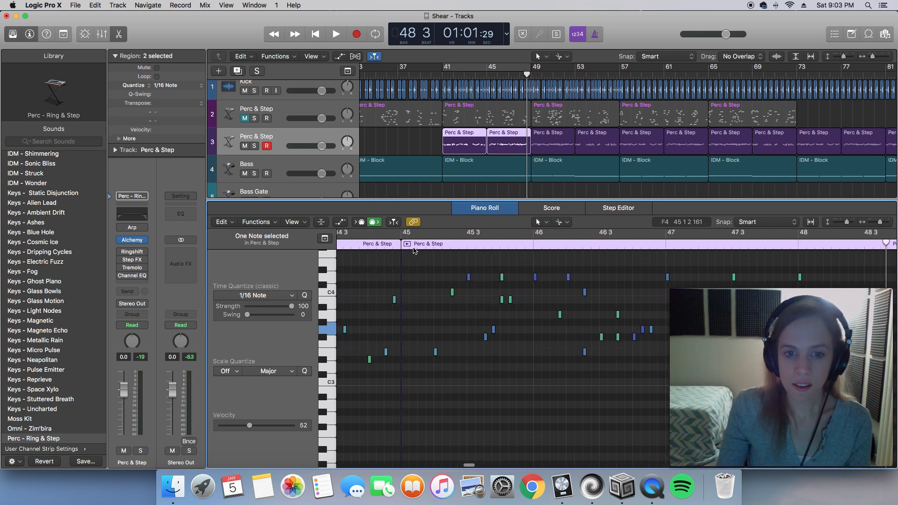
pyautogui.click(399, 249)
pyautogui.press('space')
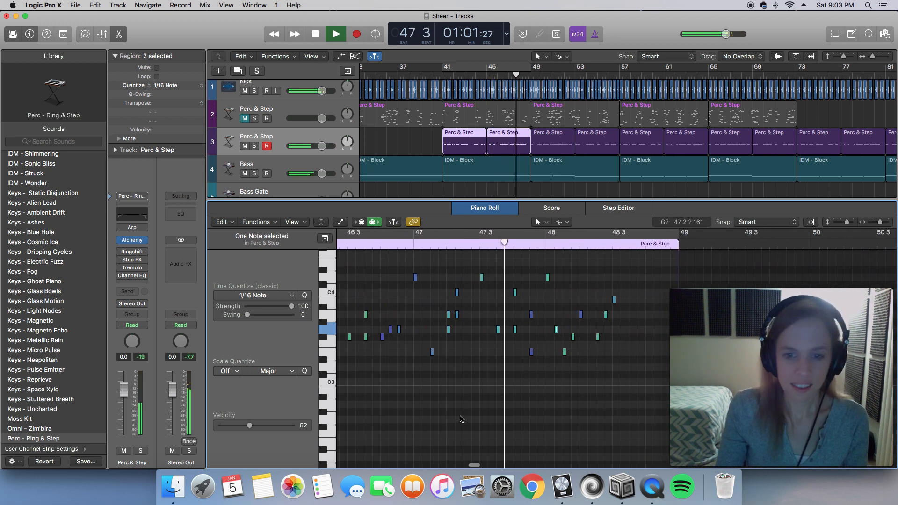
pyautogui.press('space')
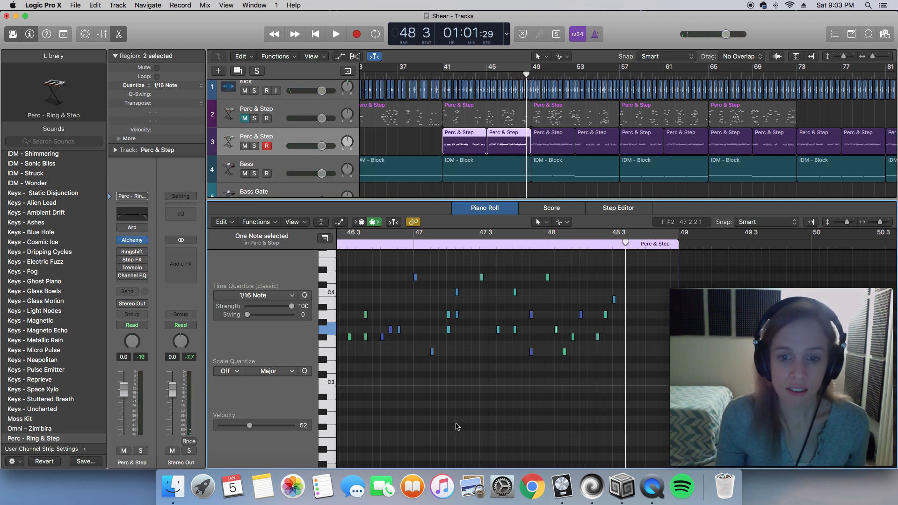
# - Unmute the Perc & Step part on track 2 and play both parts together from bar 41 into bar 48
pyautogui.click(244, 119)
pyautogui.click(442, 73)
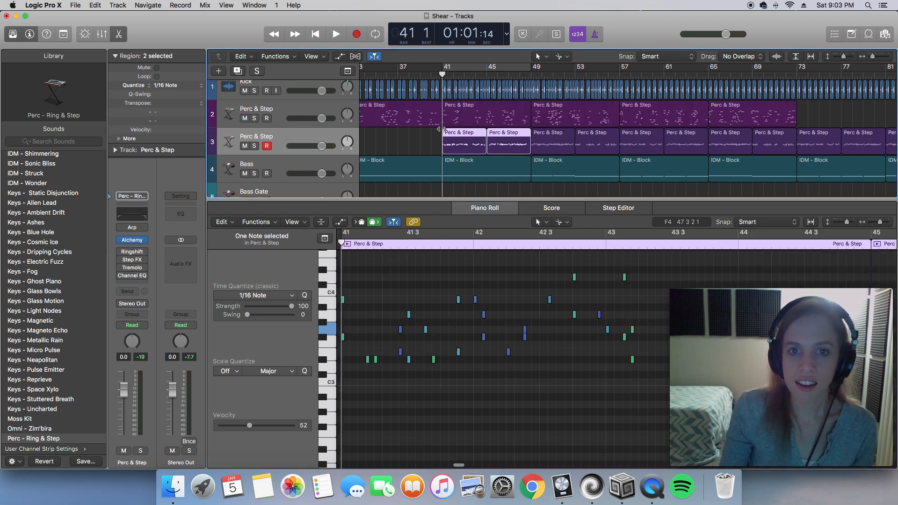
pyautogui.press('space')
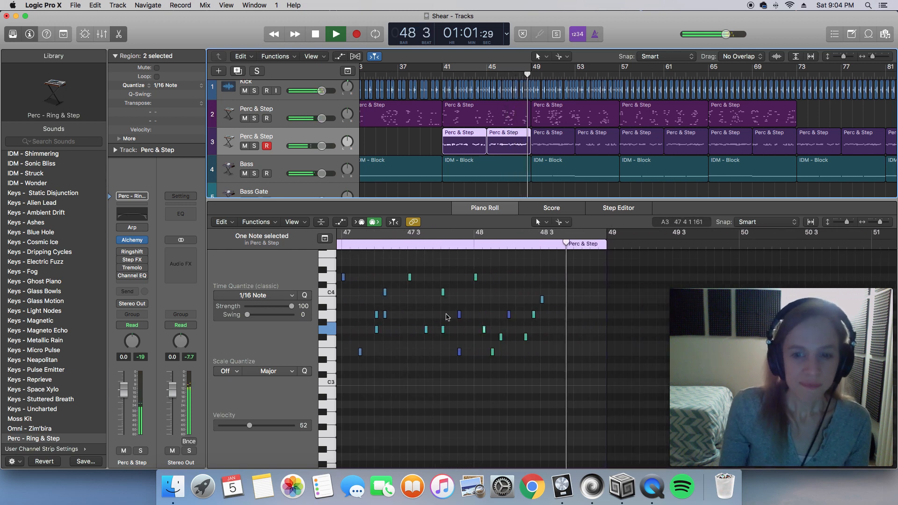
pyautogui.press('space')
# - Replay from bar 41 and mute the second B3 note in bar 42 of track 3's part
pyautogui.press('space')
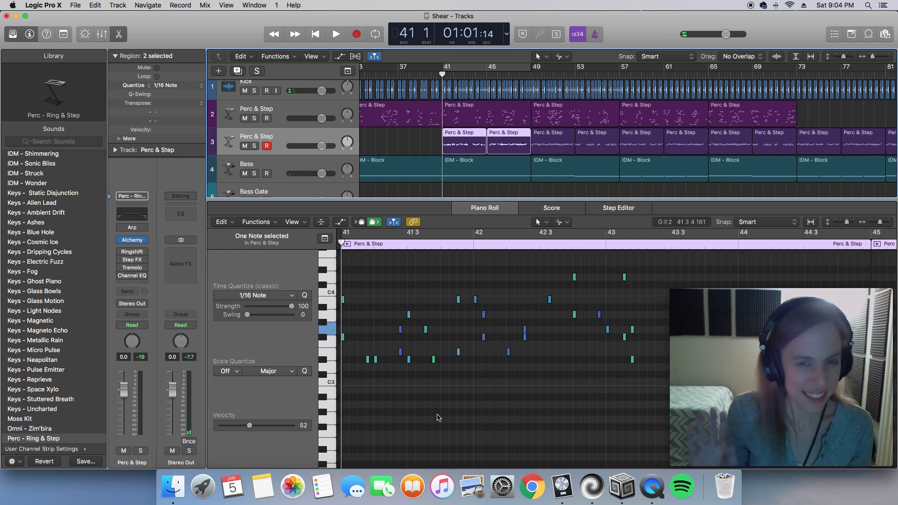
pyautogui.press('space')
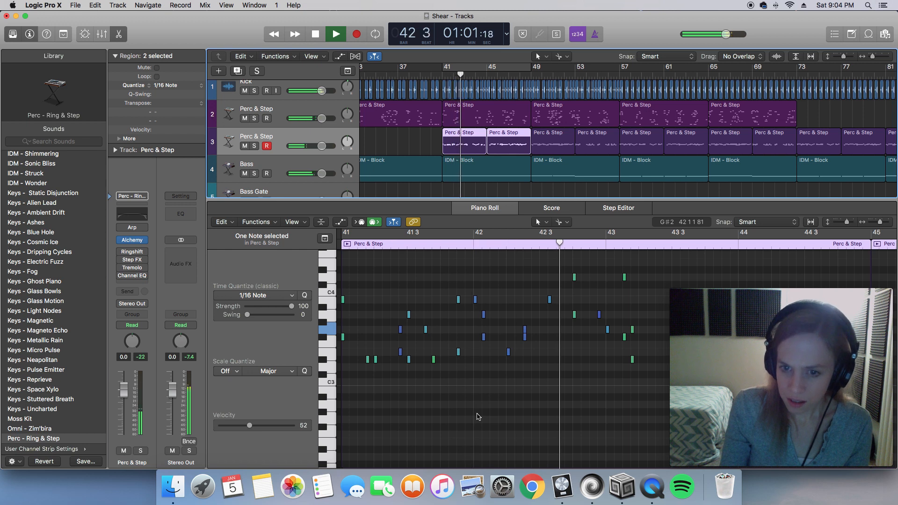
pyautogui.hscroll(1, 480, 416)
pyautogui.press('space')
pyautogui.hscroll(5, 479, 416)
pyautogui.moveTo(414, 281); pyautogui.dragTo(441, 323)
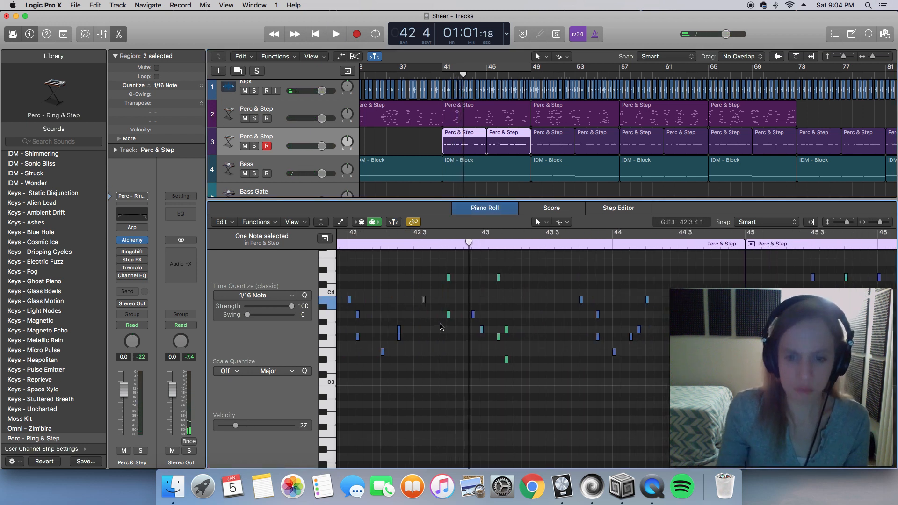
# - Play from bar 41 into bar 43 to check the edit, and delete the muted B3 note in bar 42
pyautogui.hscroll(-5, 440, 326)
pyautogui.click(450, 247)
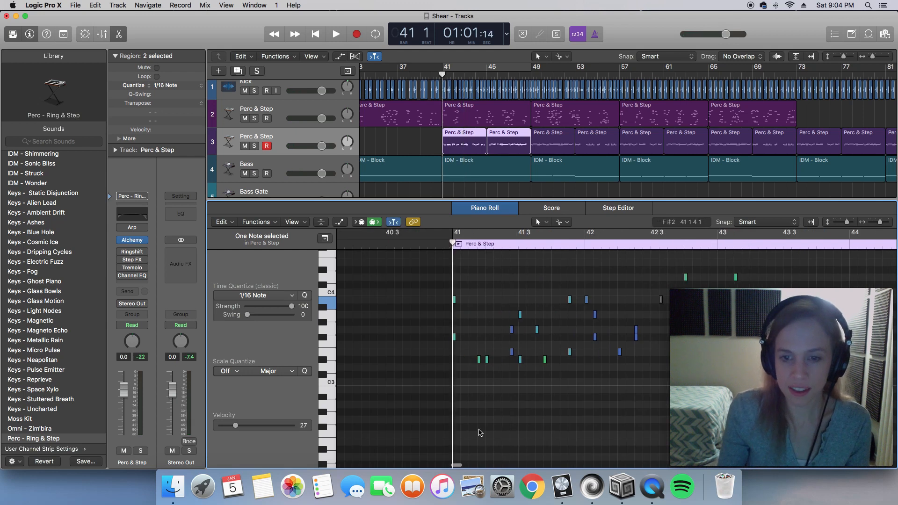
pyautogui.press('space')
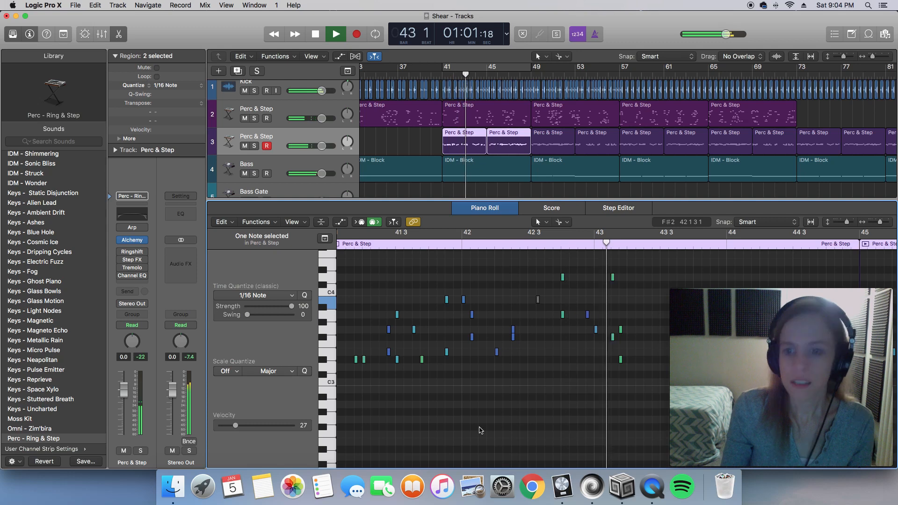
pyautogui.press('space')
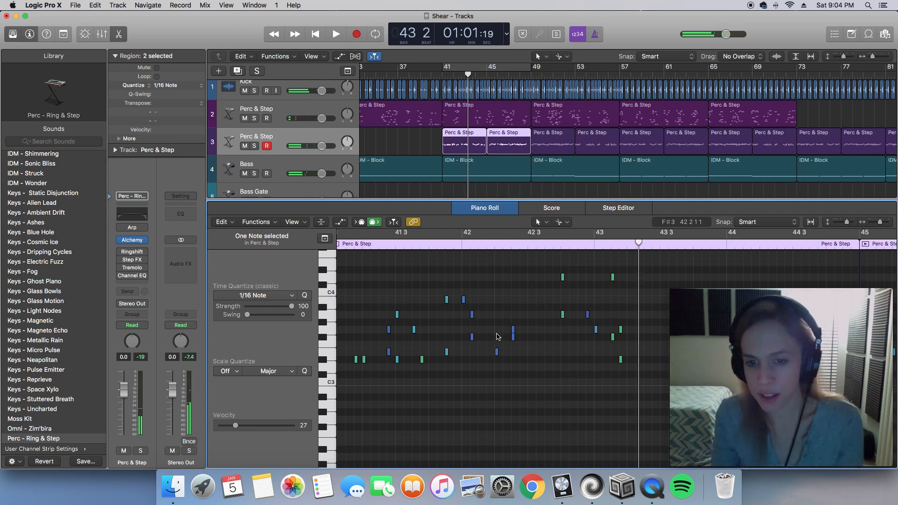
# - Delete track 3's two Perc & Step regions starting at bars 49 and 53
pyautogui.hscroll(3, 497, 337)
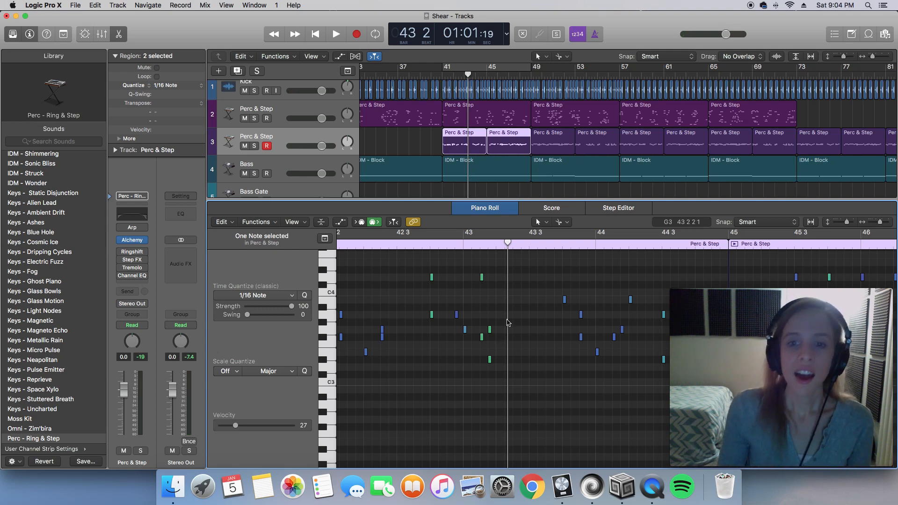
pyautogui.hscroll(3, 477, 135)
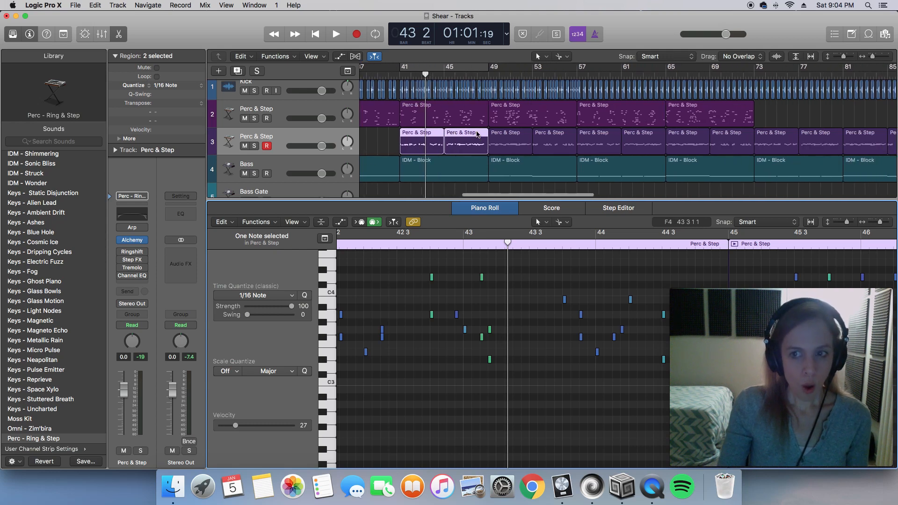
pyautogui.hscroll(-2, 476, 143)
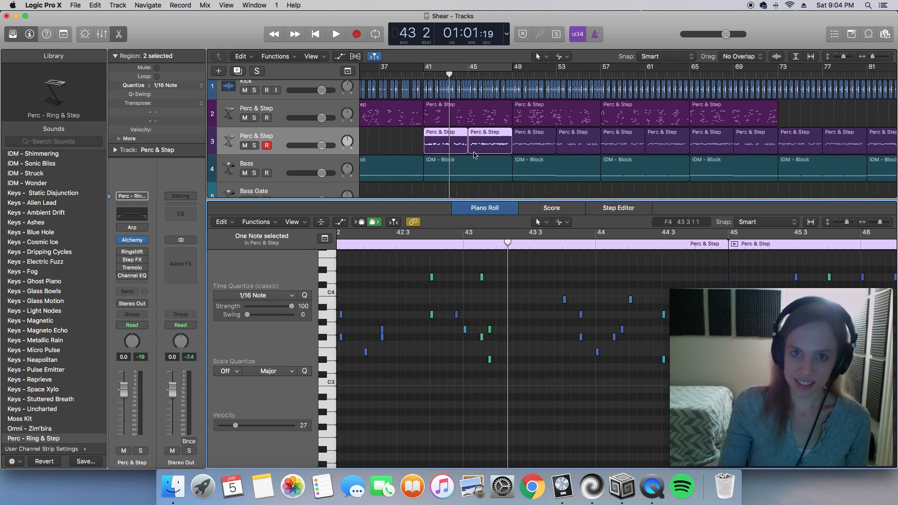
pyautogui.click(533, 149)
pyautogui.press('Delete')
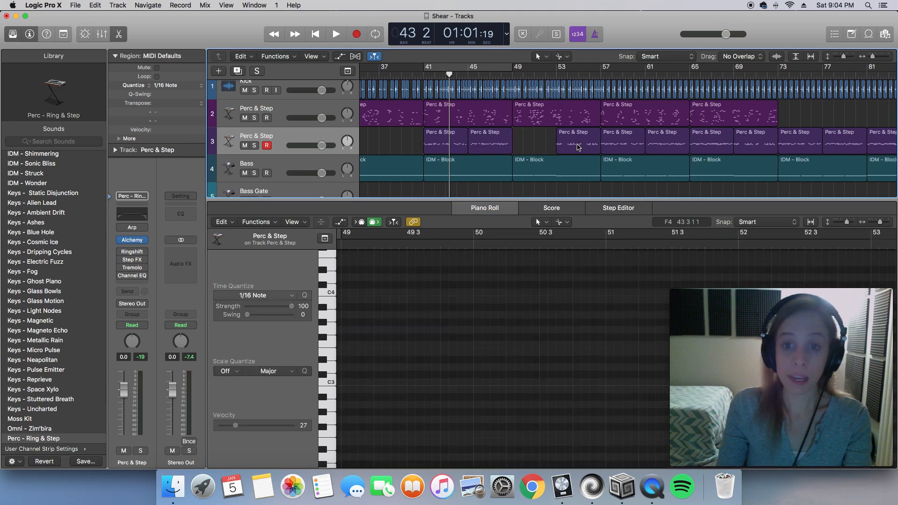
pyautogui.click(580, 146)
pyautogui.press('Delete')
# - Repeat track 3's two edited Perc & Step regions from bars 41 to 48 so the copies fill bars 49 to 56
pyautogui.moveTo(532, 145); pyautogui.dragTo(402, 140)
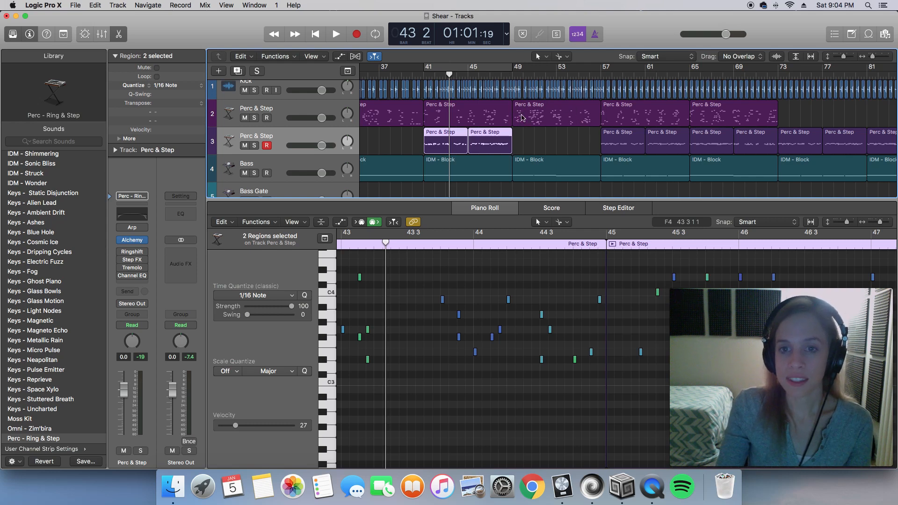
pyautogui.click(554, 116)
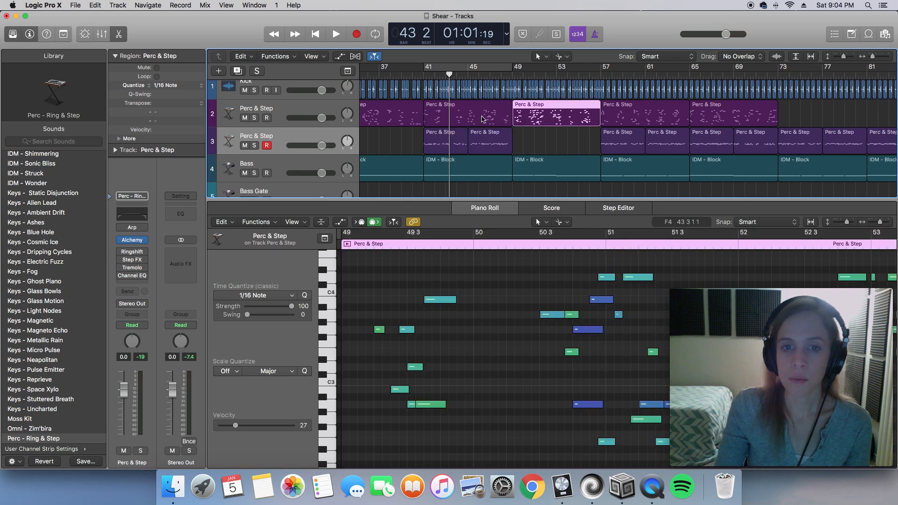
pyautogui.click(477, 119)
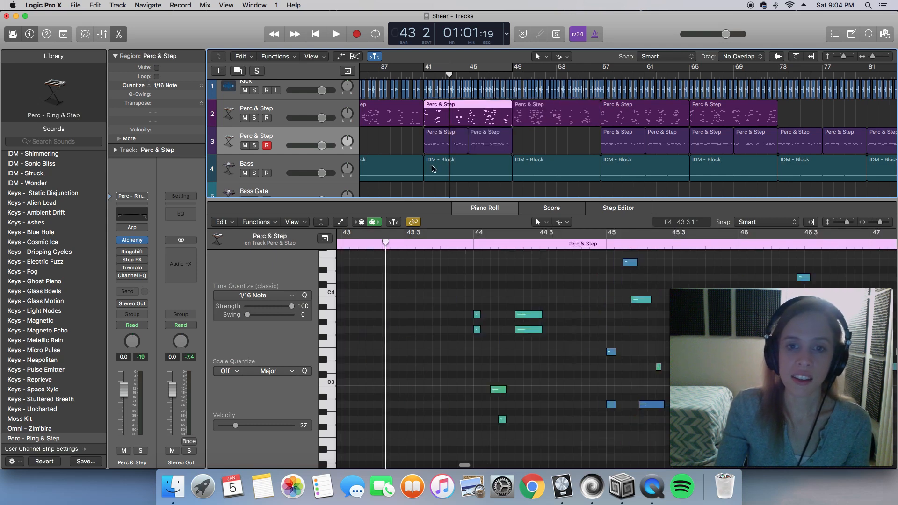
pyautogui.click(533, 140)
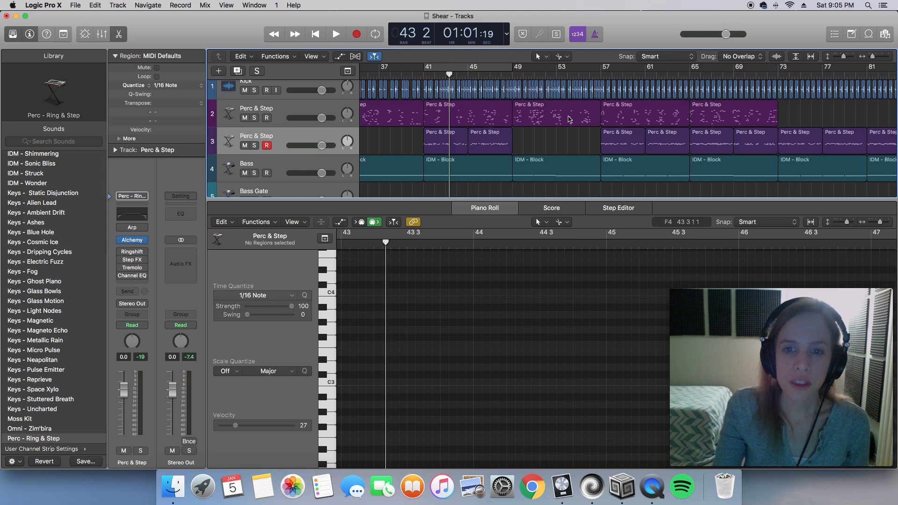
pyautogui.moveTo(537, 139); pyautogui.dragTo(383, 139)
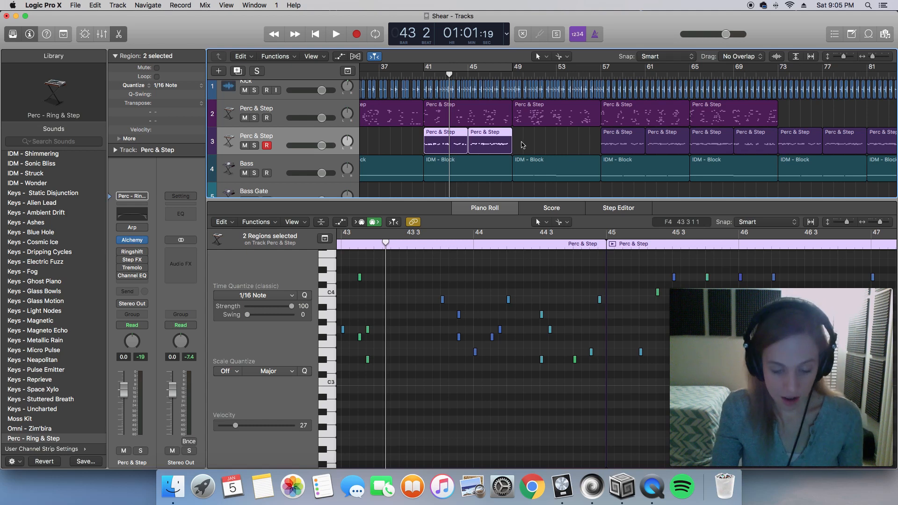
pyautogui.press('super+r')
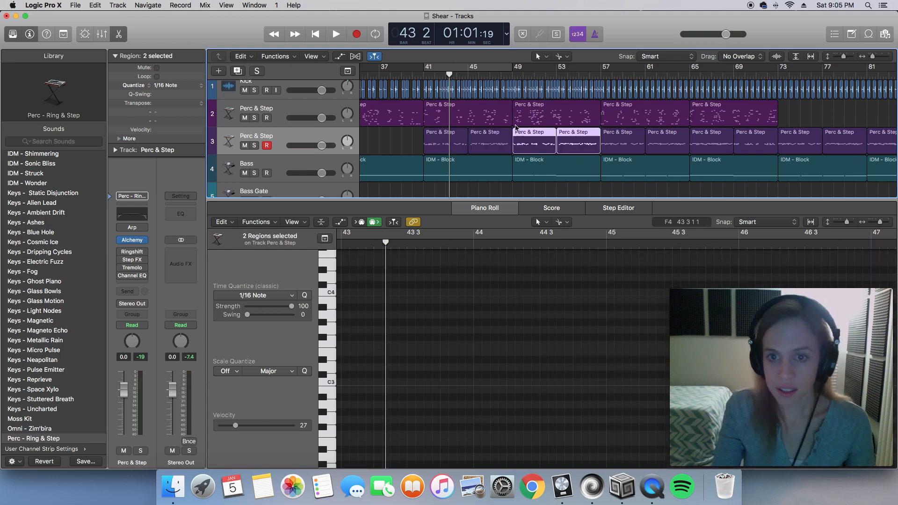
# - Play the arrangement from bar 41 through bar 55 with both Perc & Step parts
pyautogui.press('space')
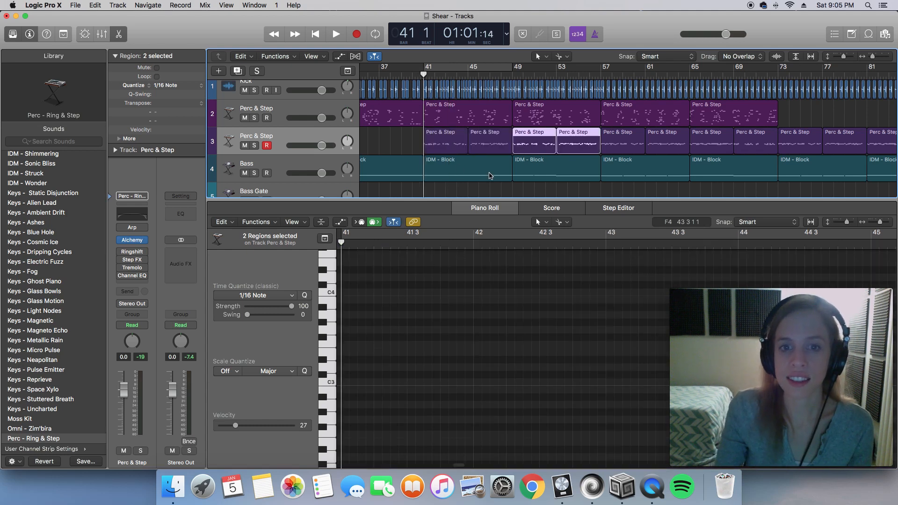
pyautogui.press('space')
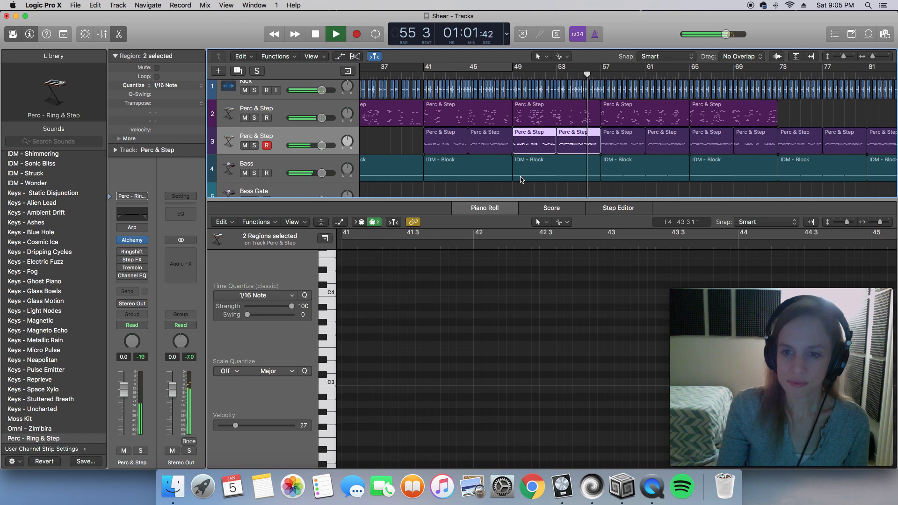
pyautogui.hscroll(5, 522, 180)
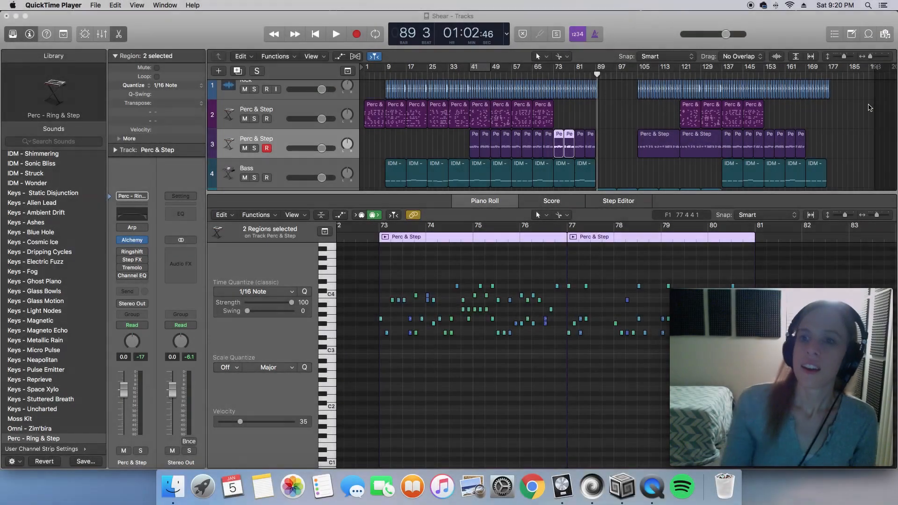
# - Return to Logic Pro X, enlarge the tracks area to show Bass Gate, and place the playhead at bar 105
pyautogui.click(795, 35)
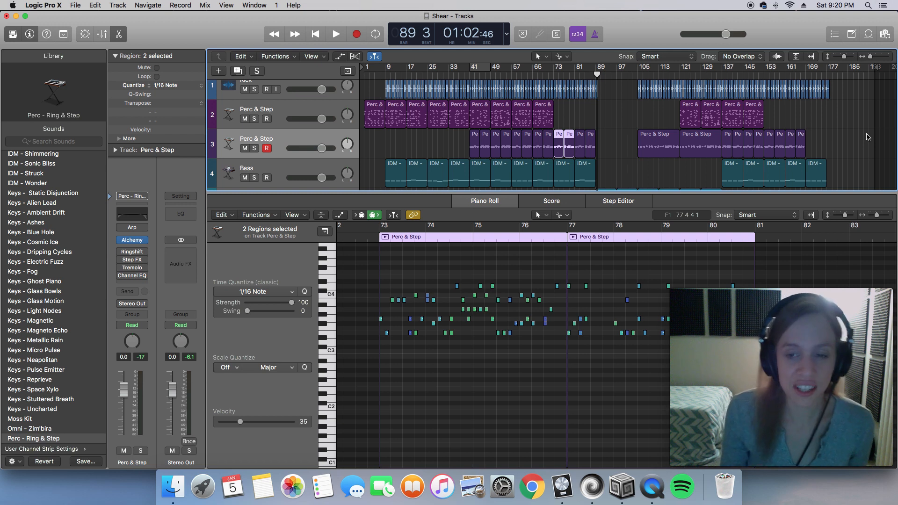
pyautogui.moveTo(556, 193); pyautogui.dragTo(555, 220)
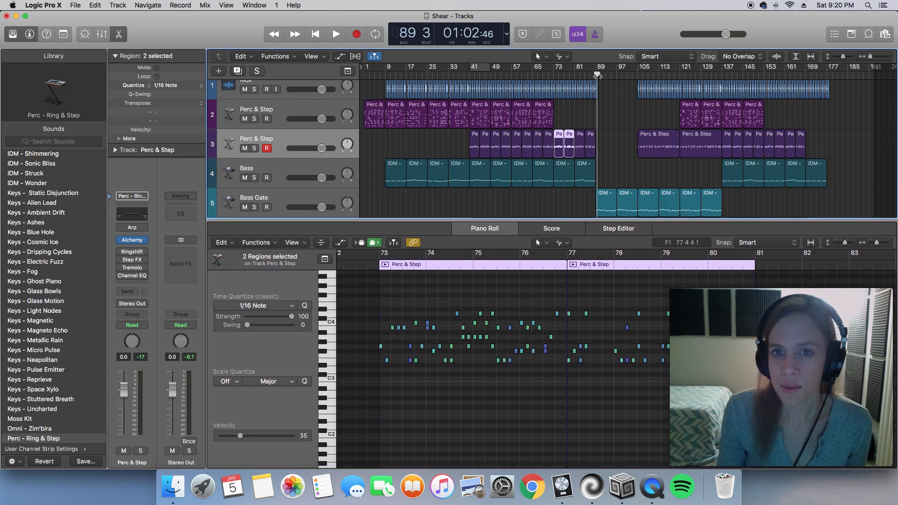
pyautogui.click(638, 75)
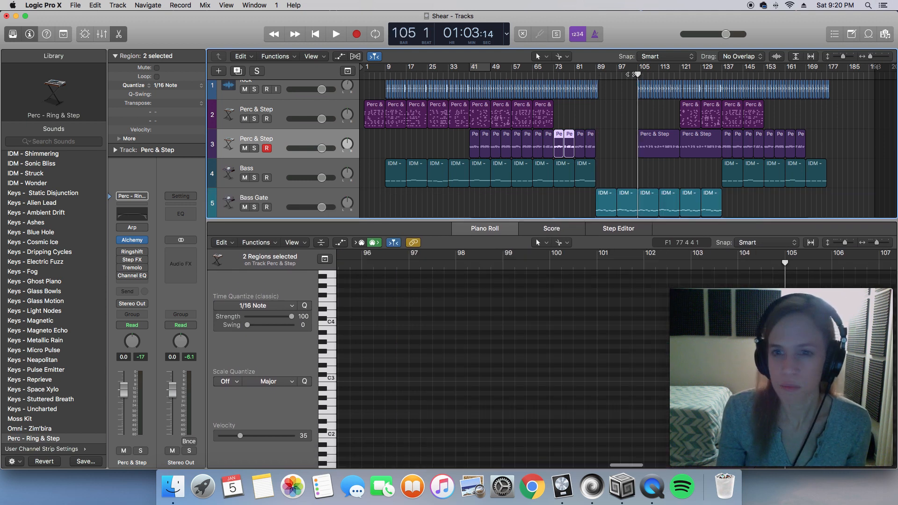
# - Play the arrangement from bar 89 through bar 120 with track 3's Perc & Step region at bar 105 open for viewing
pyautogui.click(595, 75)
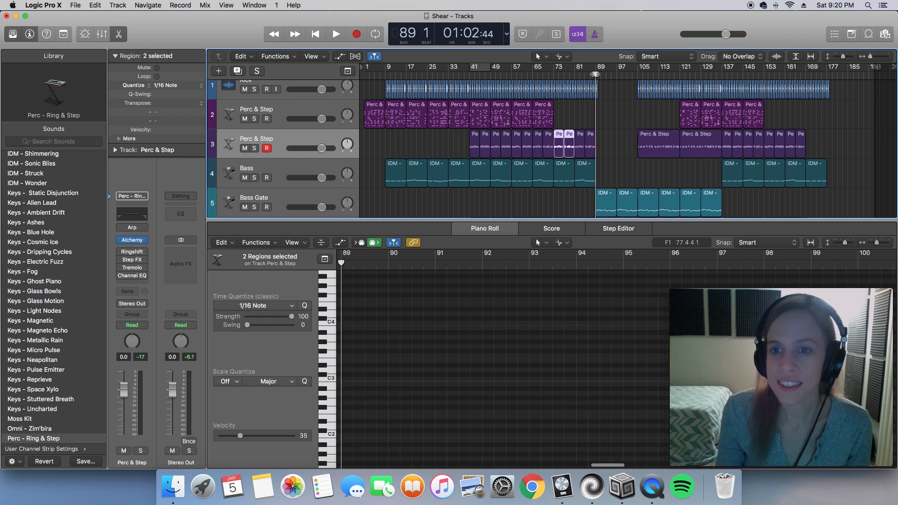
pyautogui.click(664, 140)
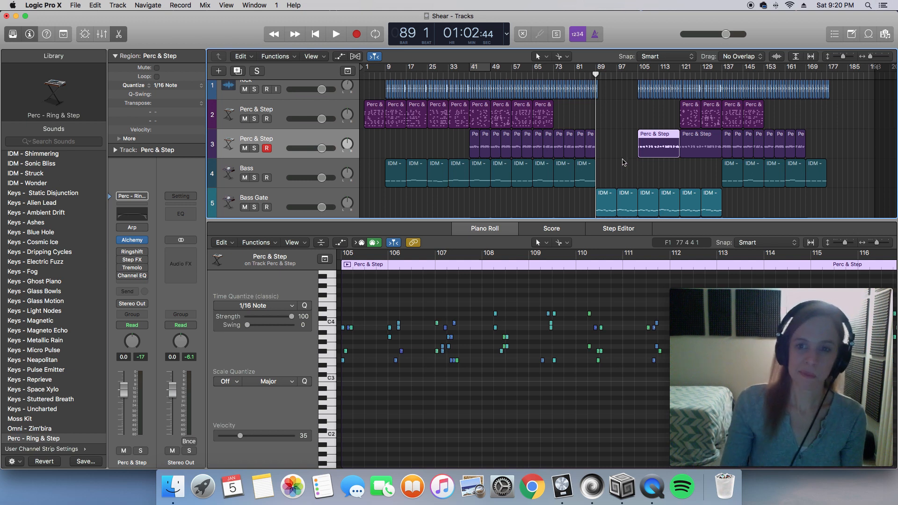
pyautogui.press('space')
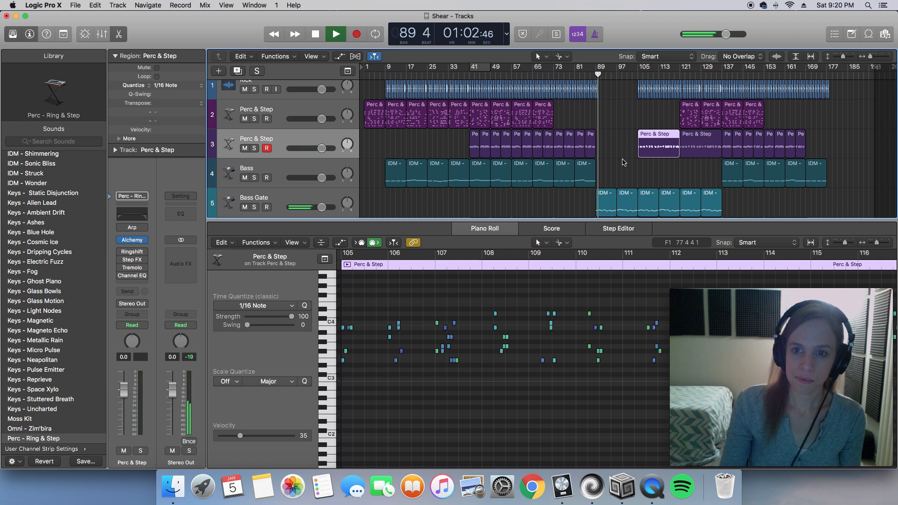
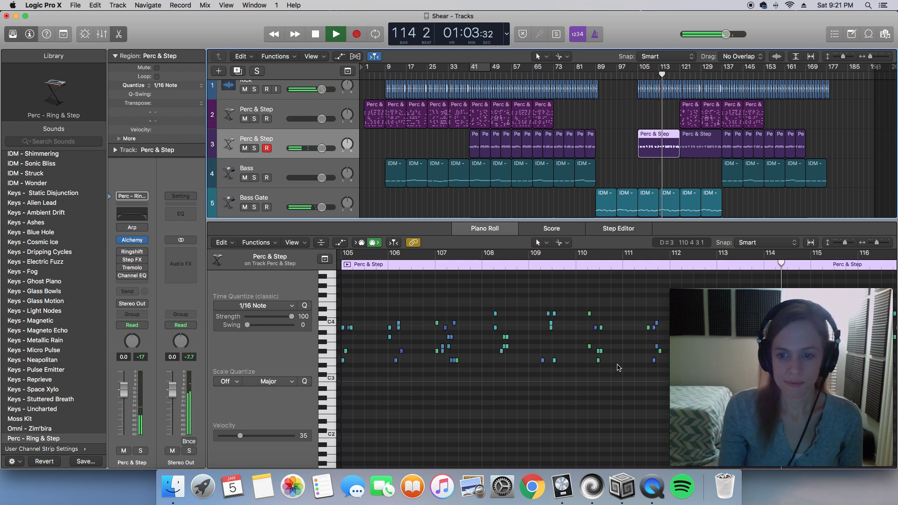
pyautogui.hscroll(3, 618, 367)
pyautogui.hscroll(5, 615, 383)
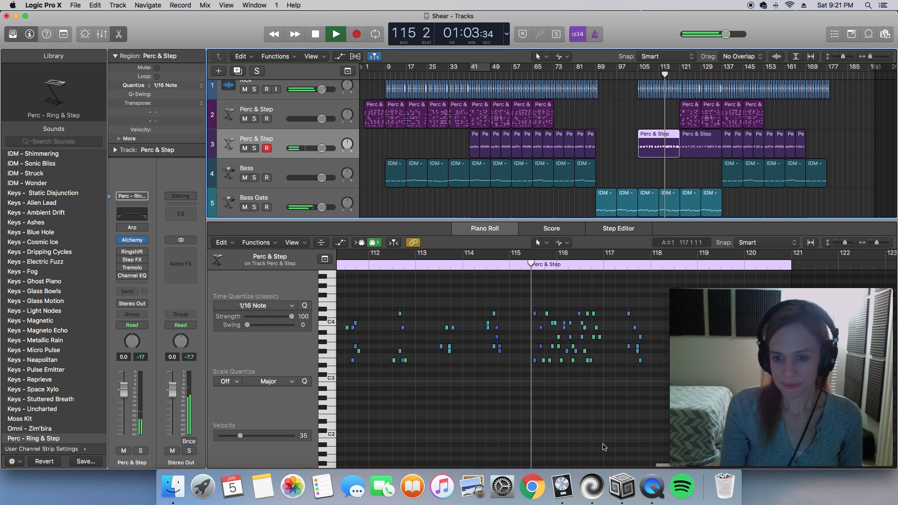
pyautogui.hscroll(2, 609, 418)
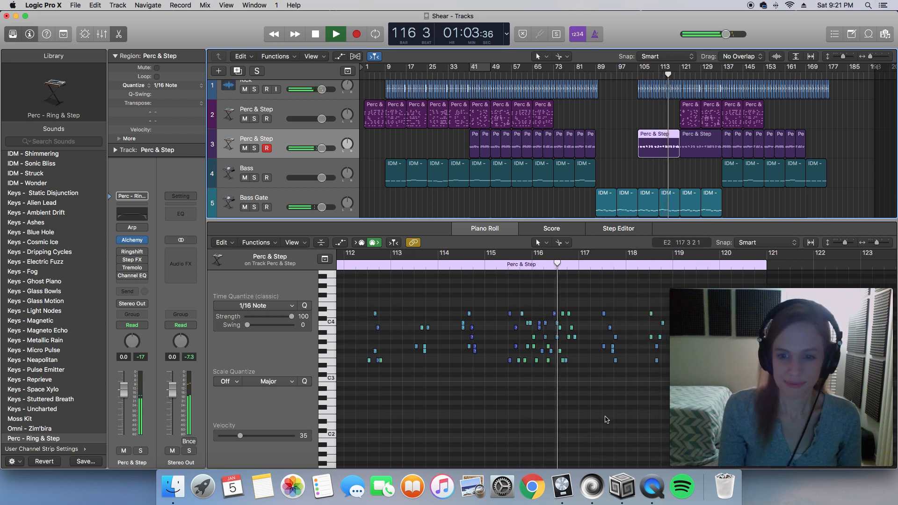
pyautogui.hscroll(3, 598, 418)
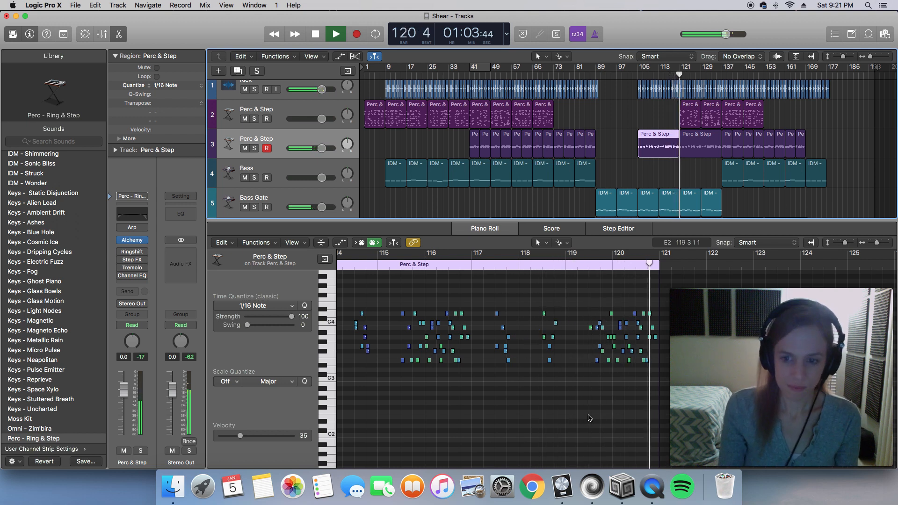
pyautogui.press('space')
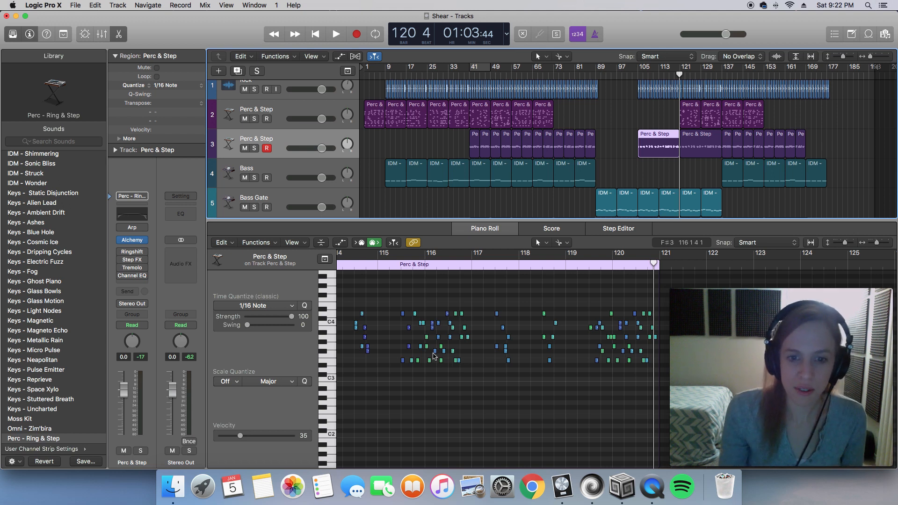
# - Examine the note pattern in track 3's Perc & Step region from bar 105 to its end at bar 121
pyautogui.hscroll(-10, 439, 360)
pyautogui.hscroll(1, 433, 353)
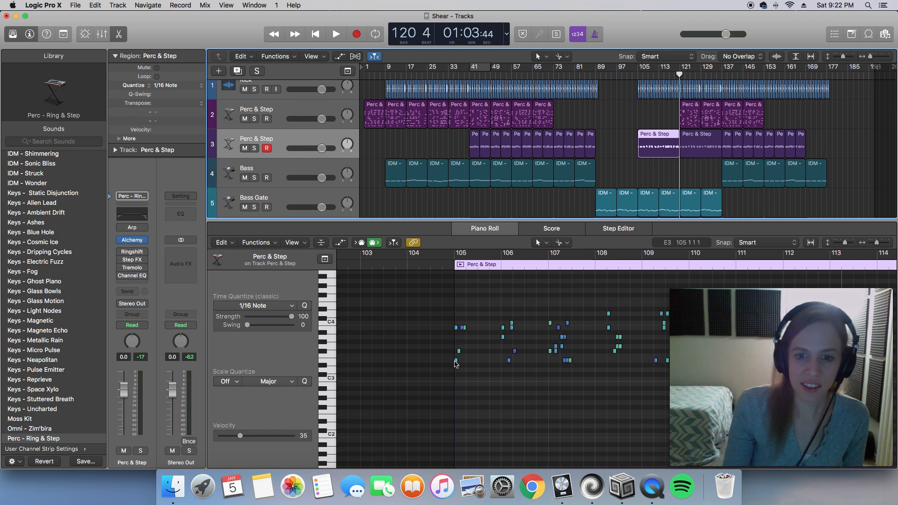
pyautogui.hscroll(5, 489, 285)
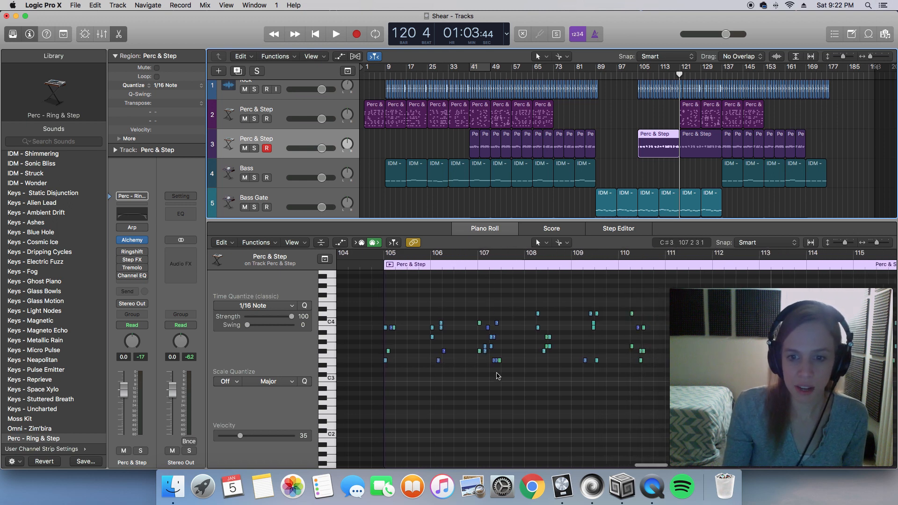
pyautogui.hscroll(6, 490, 284)
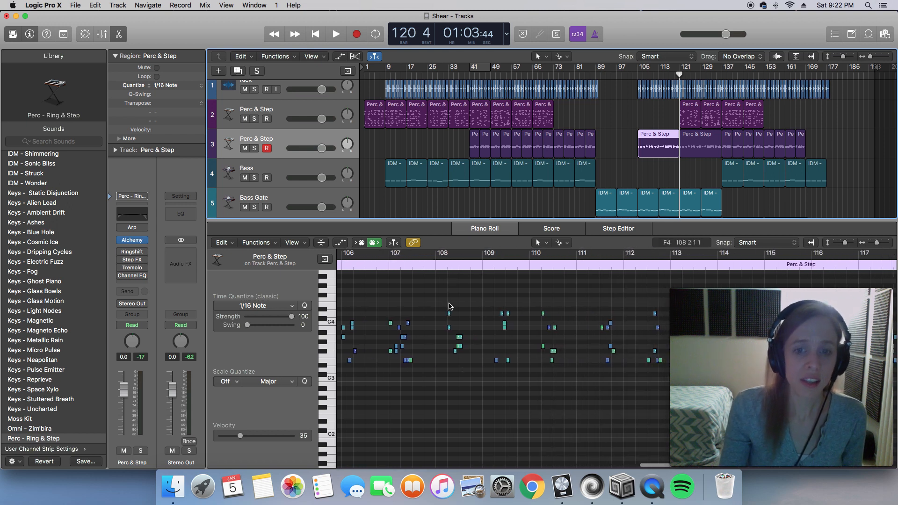
pyautogui.hscroll(3, 453, 370)
pyautogui.hscroll(9, 452, 371)
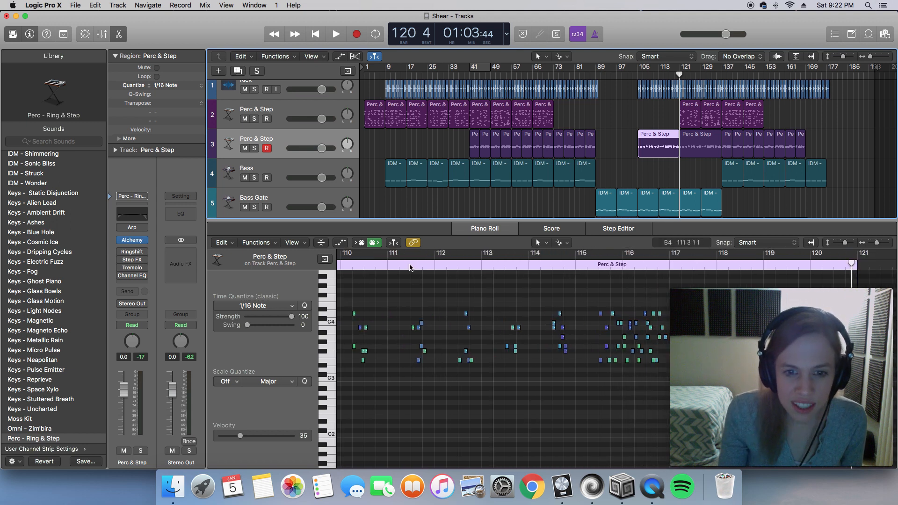
pyautogui.hscroll(-2, 411, 349)
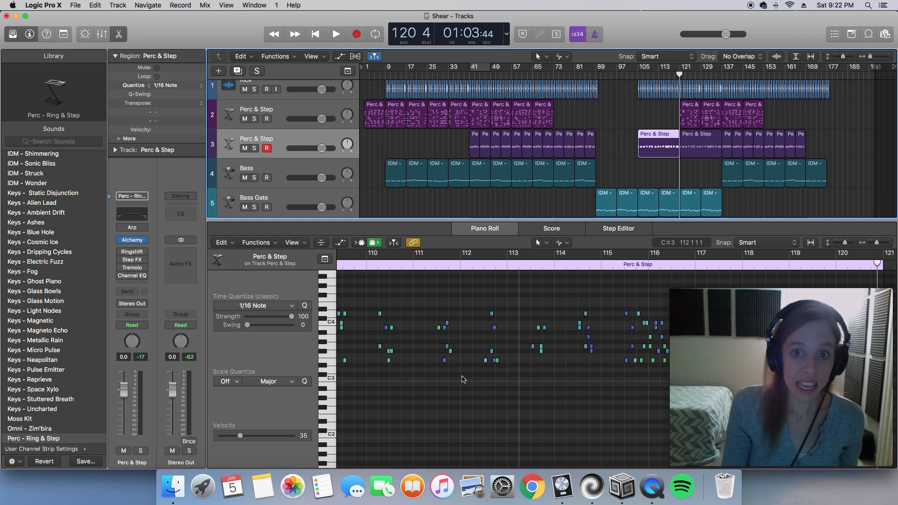
pyautogui.hscroll(1, 463, 379)
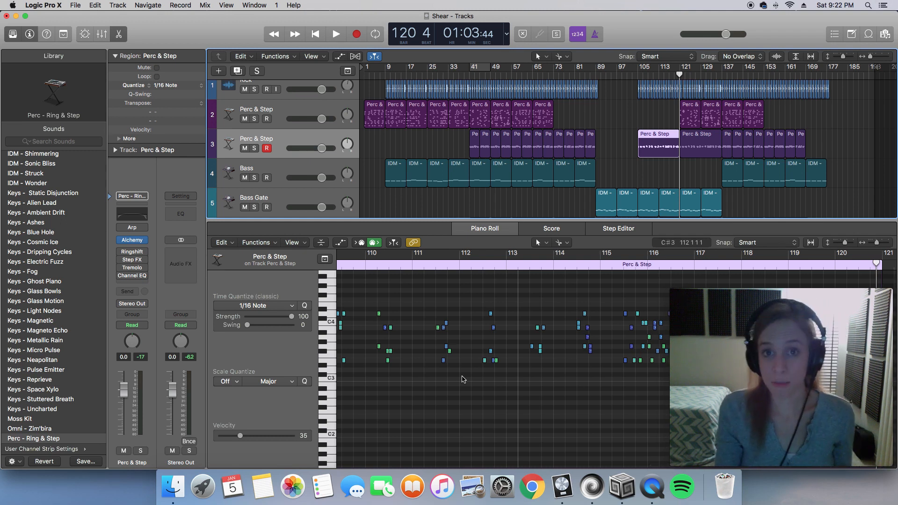
pyautogui.hscroll(10, 474, 371)
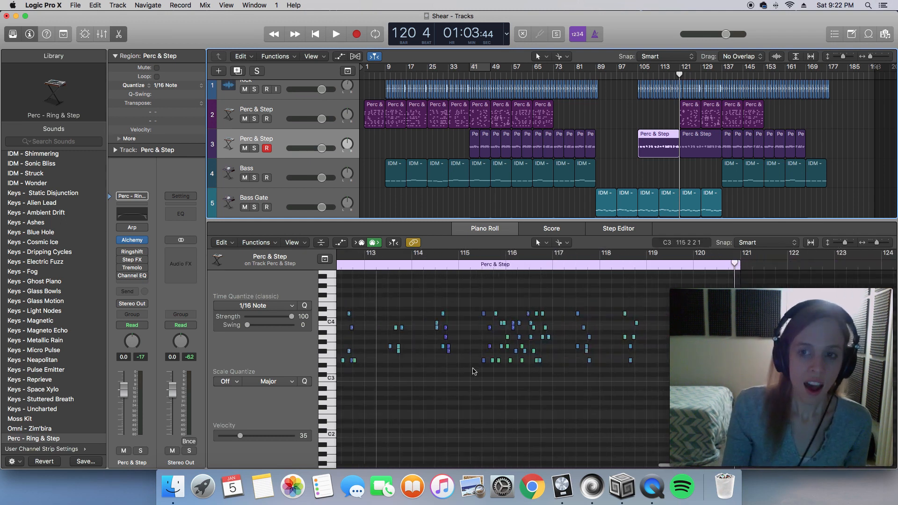
# - Open track 3's Perc & Step region at bar 121 and play the arrangement through the end of bar 136
pyautogui.click(703, 147)
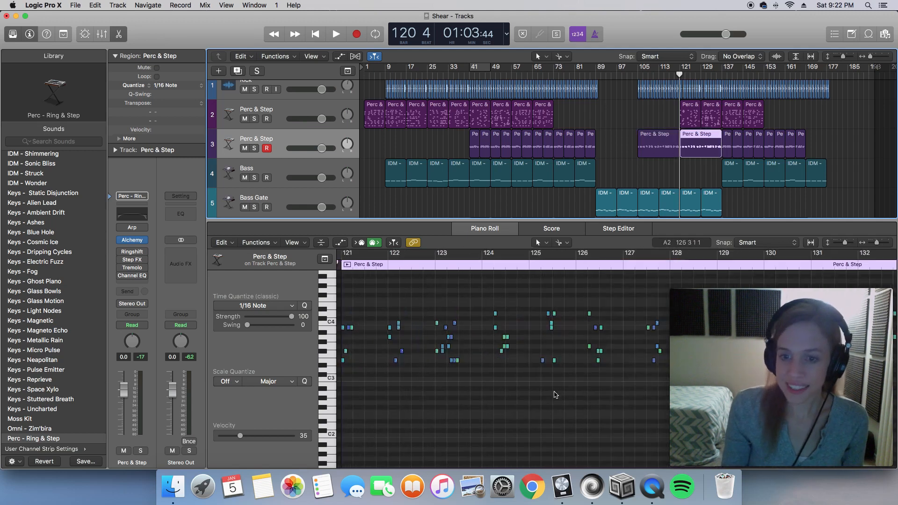
pyautogui.hscroll(-2, 549, 389)
pyautogui.hscroll(2, 549, 389)
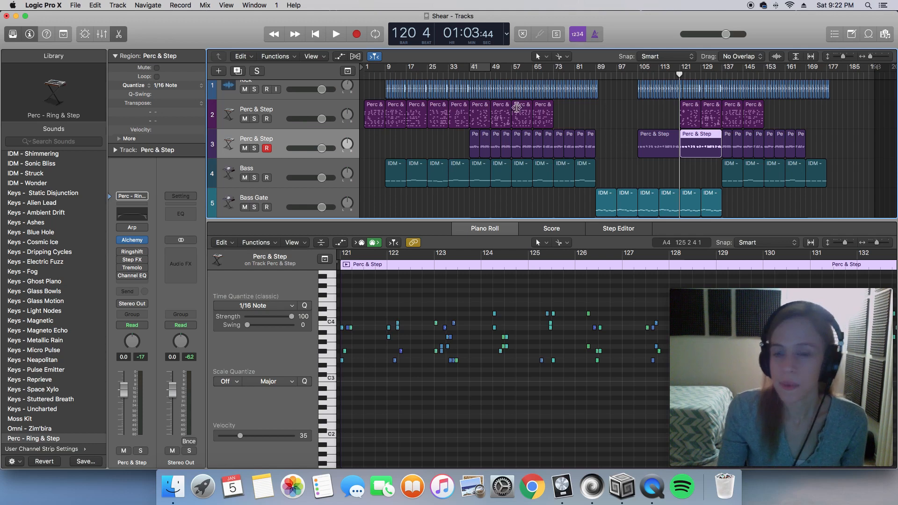
pyautogui.hscroll(-2, 506, 389)
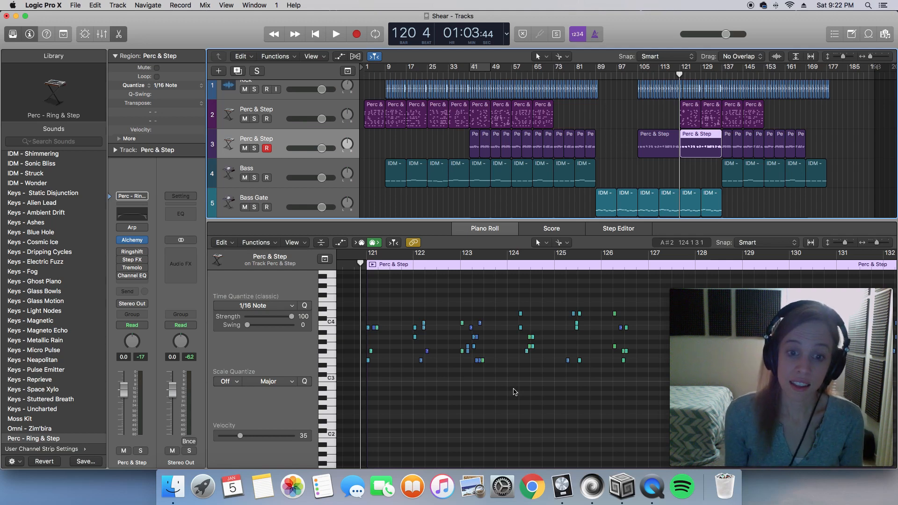
pyautogui.press('space')
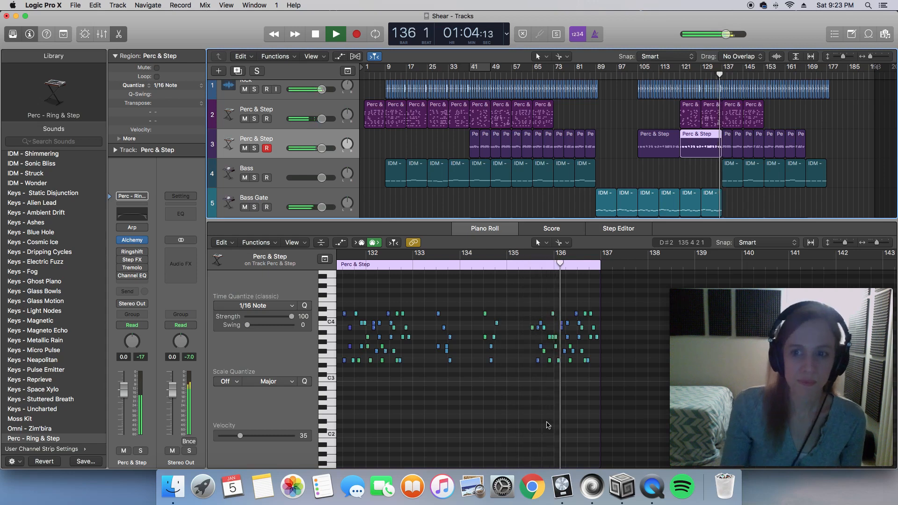
pyautogui.press('space')
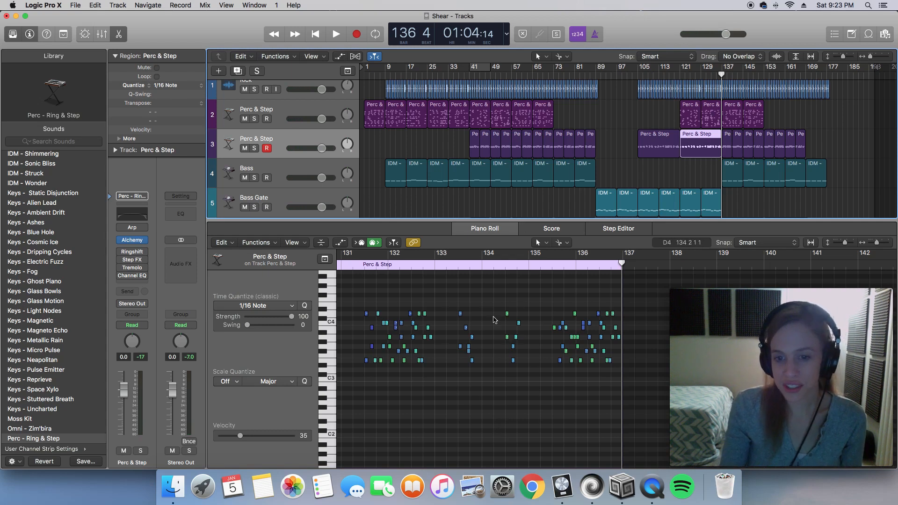
# - Open track 2's Perc & Step region at bar 129 and play its notes from bar 129 to bar 132
pyautogui.hscroll(-3, 483, 377)
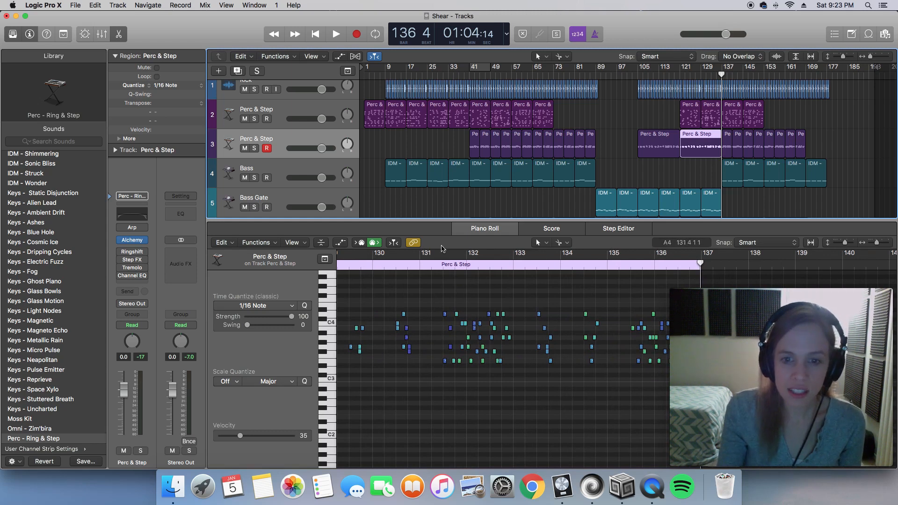
pyautogui.click(443, 269)
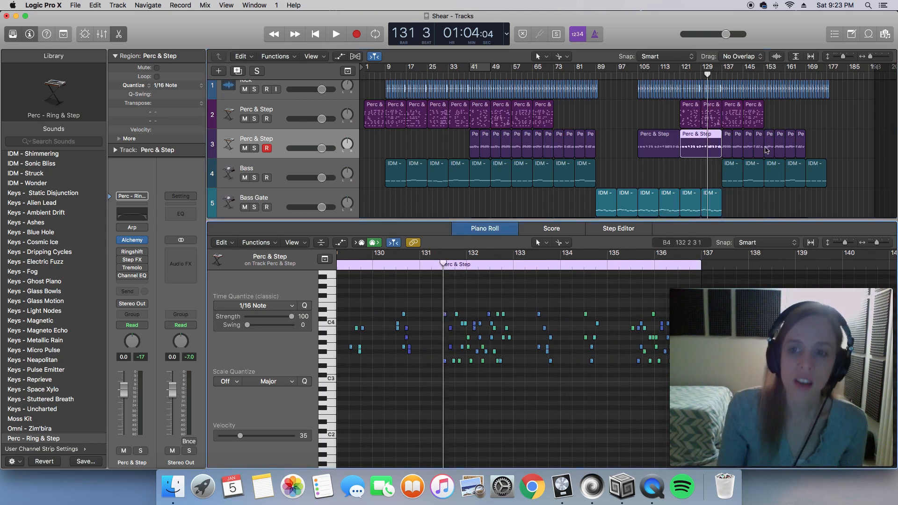
pyautogui.click(713, 123)
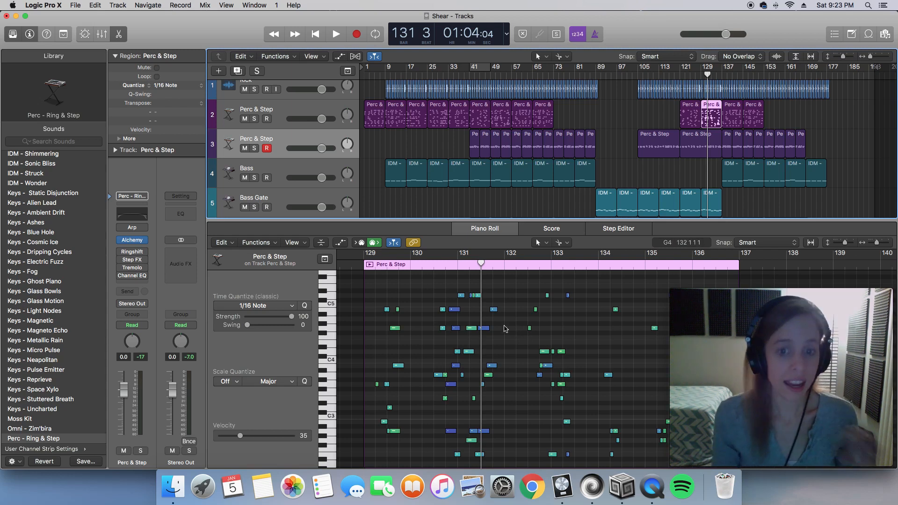
pyautogui.scroll(-2, 500, 330)
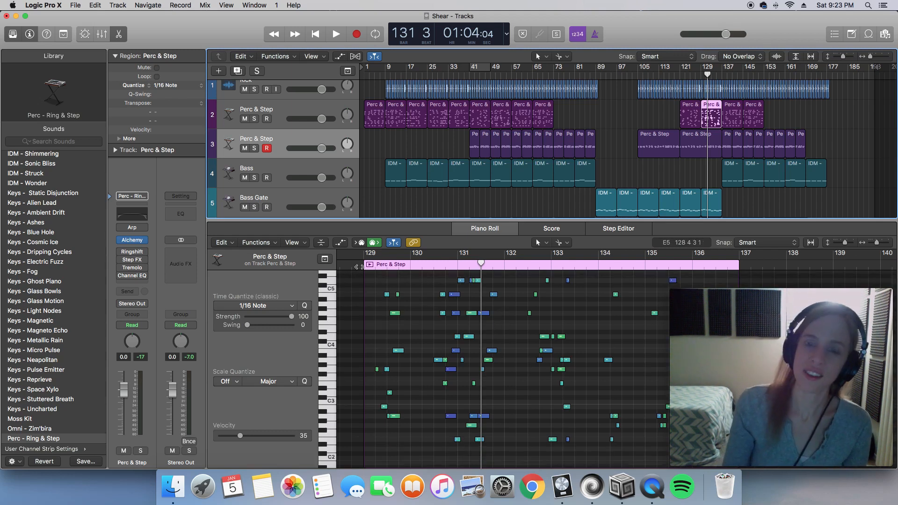
pyautogui.click(359, 267)
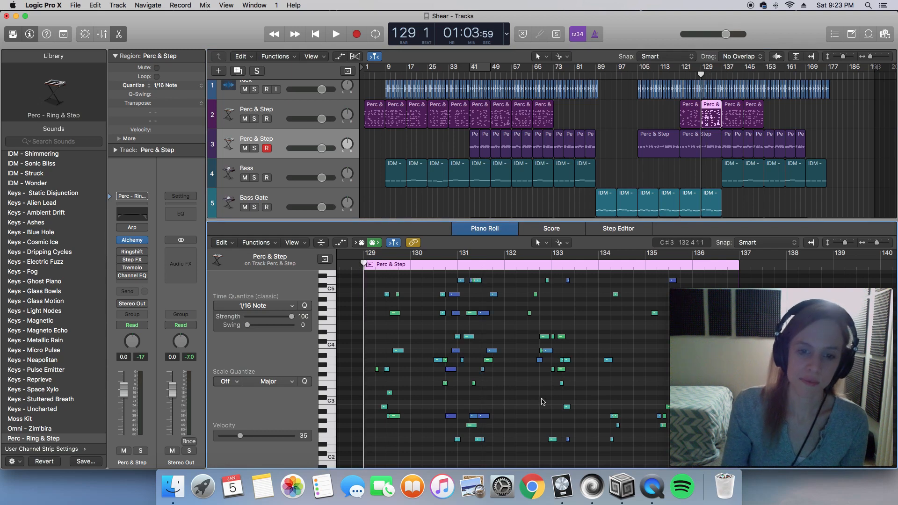
pyautogui.press('space')
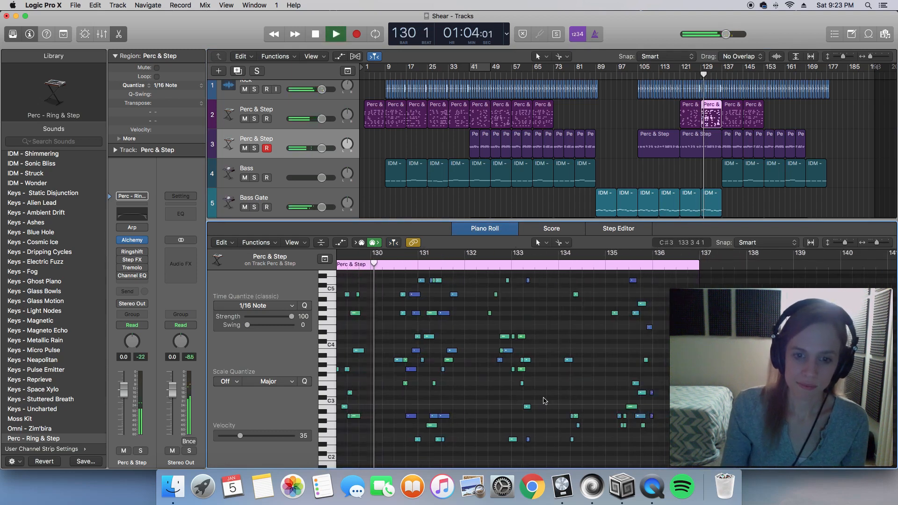
pyautogui.press('super+Right')
pyautogui.press('super+Right')
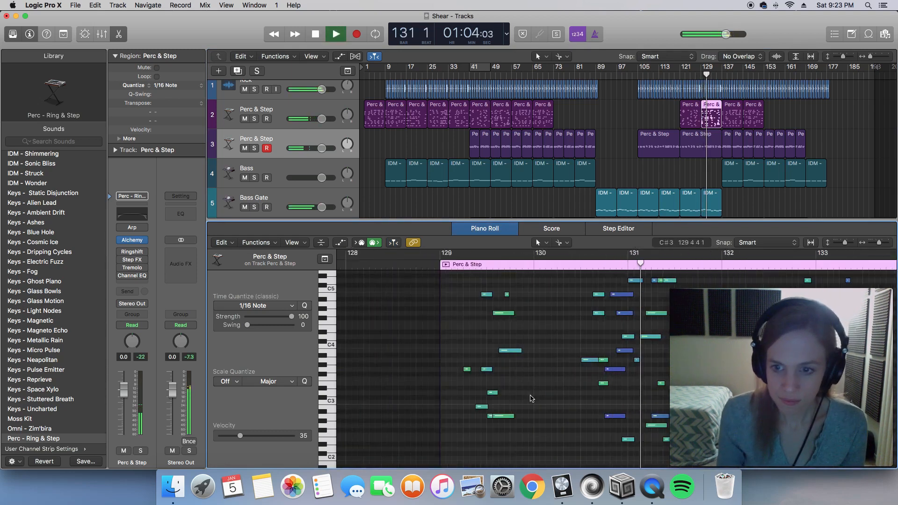
pyautogui.hscroll(8, 519, 398)
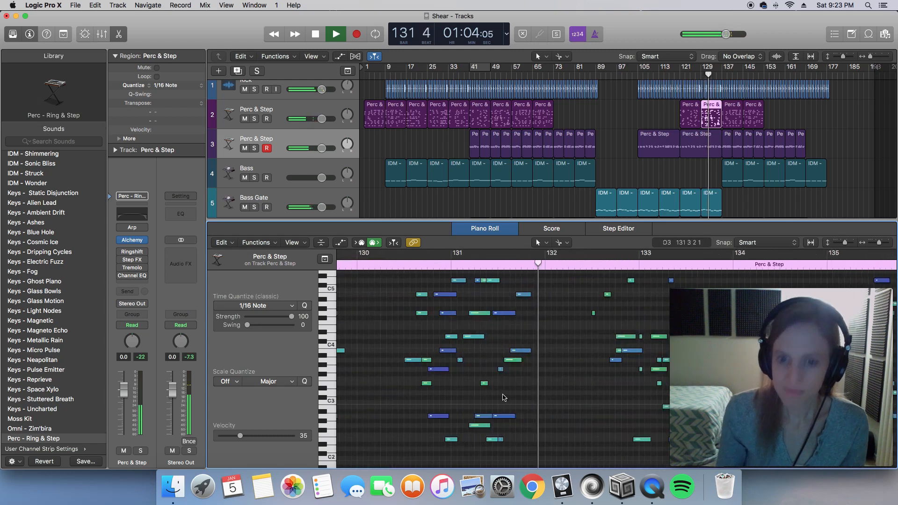
pyautogui.press('space')
# - Delete the cluster of notes in the second half of bar 131 in track 2's Perc & Step region, keeping the isolated low note
pyautogui.click(495, 281)
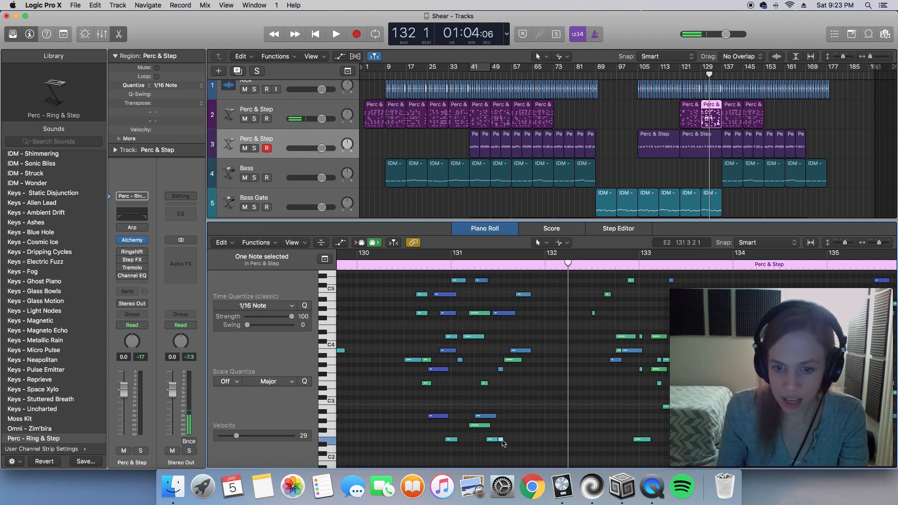
pyautogui.moveTo(493, 416); pyautogui.dragTo(489, 442)
pyautogui.click(504, 313)
pyautogui.press('Delete')
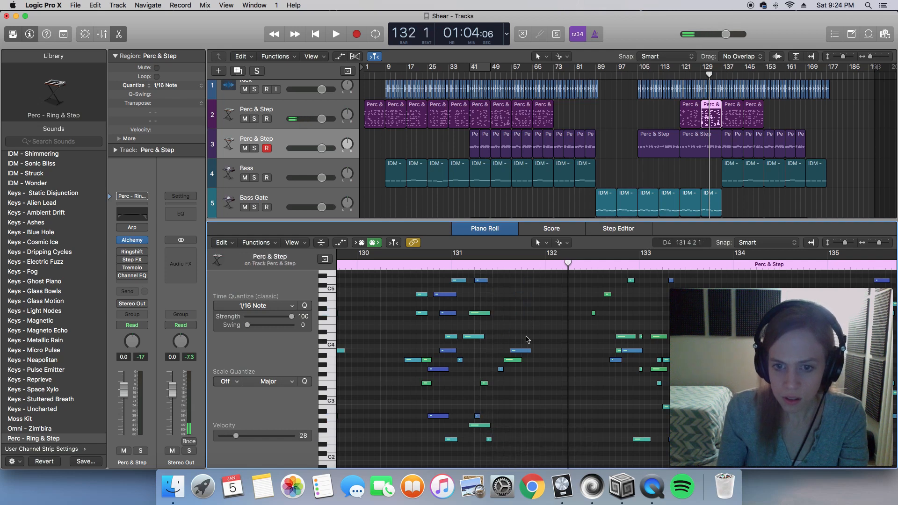
pyautogui.moveTo(513, 363); pyautogui.dragTo(511, 379)
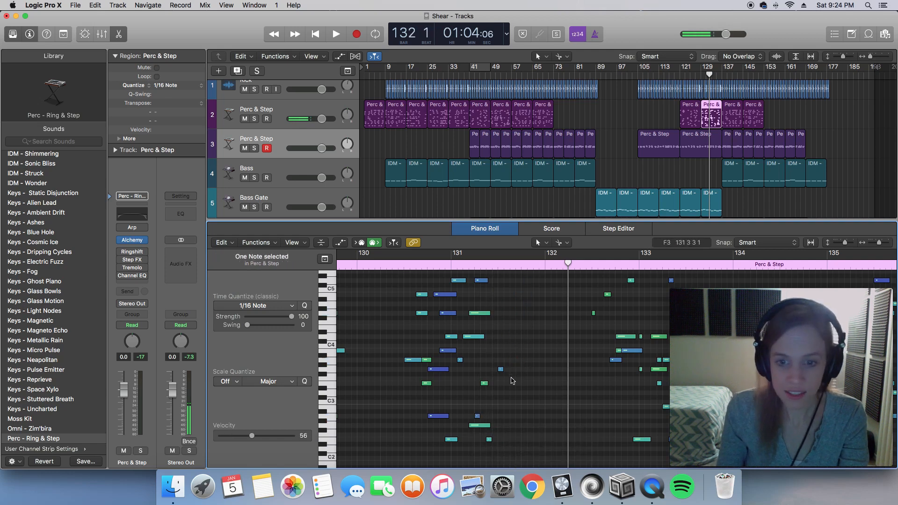
# - Play track 2's Perc & Step region from its start at bar 129 through bar 134
pyautogui.hscroll(-5, 477, 368)
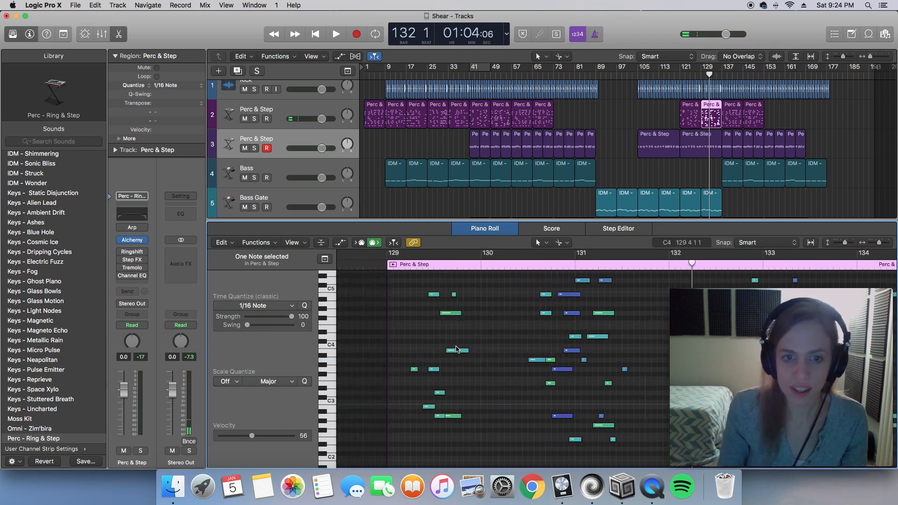
pyautogui.click(381, 267)
pyautogui.press('space')
pyautogui.hscroll(4, 431, 361)
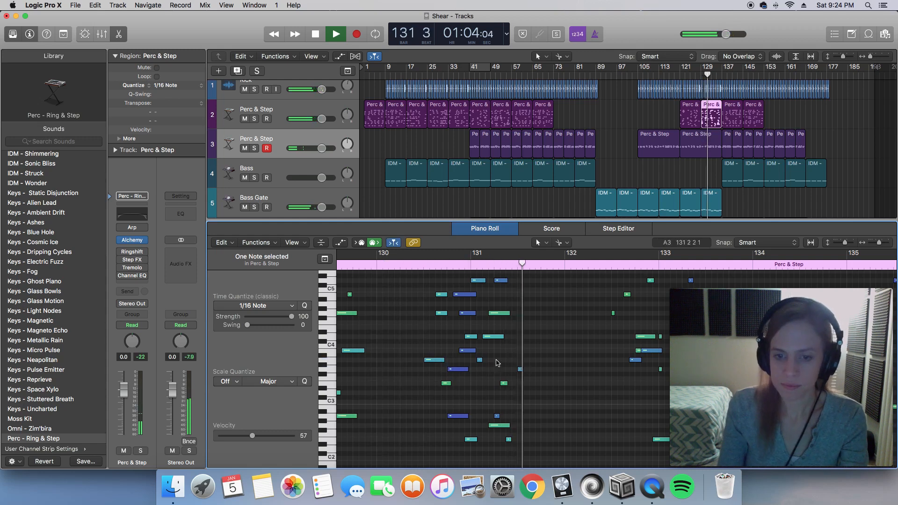
pyautogui.hscroll(-6, 463, 360)
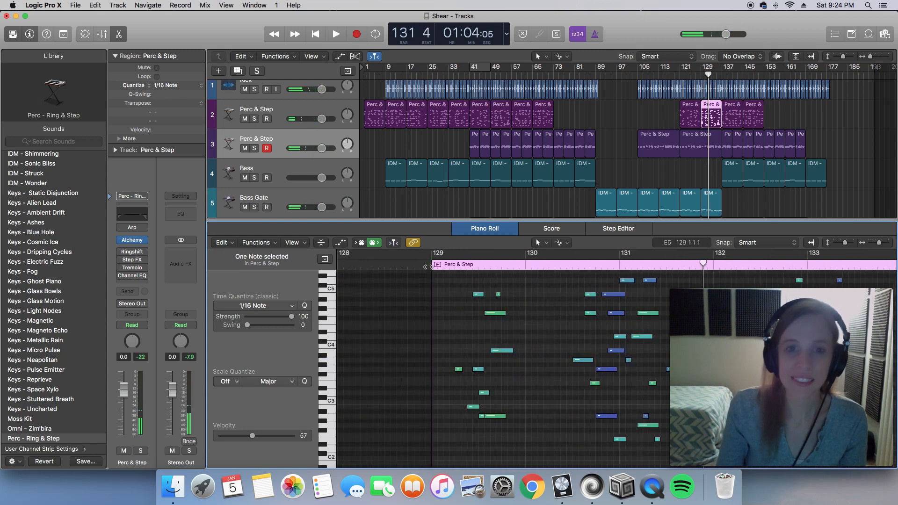
pyautogui.press('space')
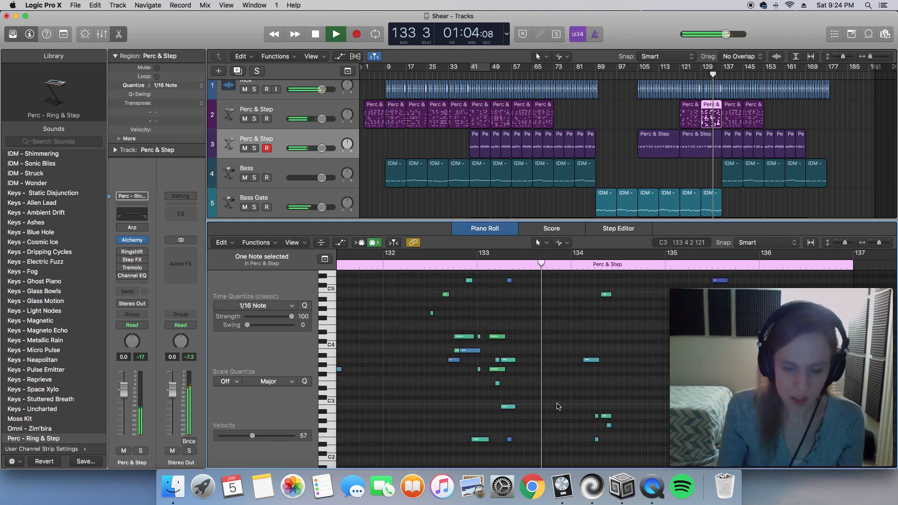
pyautogui.press('space')
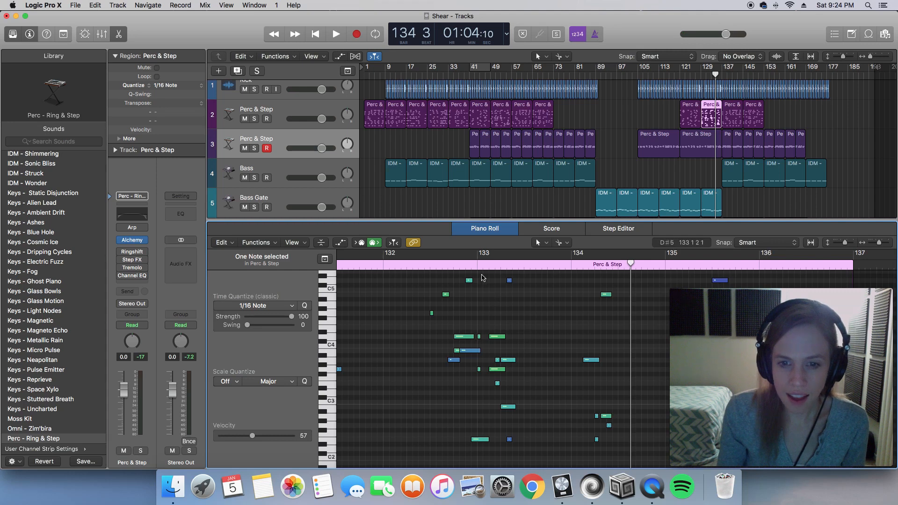
# - Delete the note cluster around C4 at the end of bar 132 and trim the low note below it to start at bar 133
pyautogui.moveTo(487, 316); pyautogui.dragTo(554, 443)
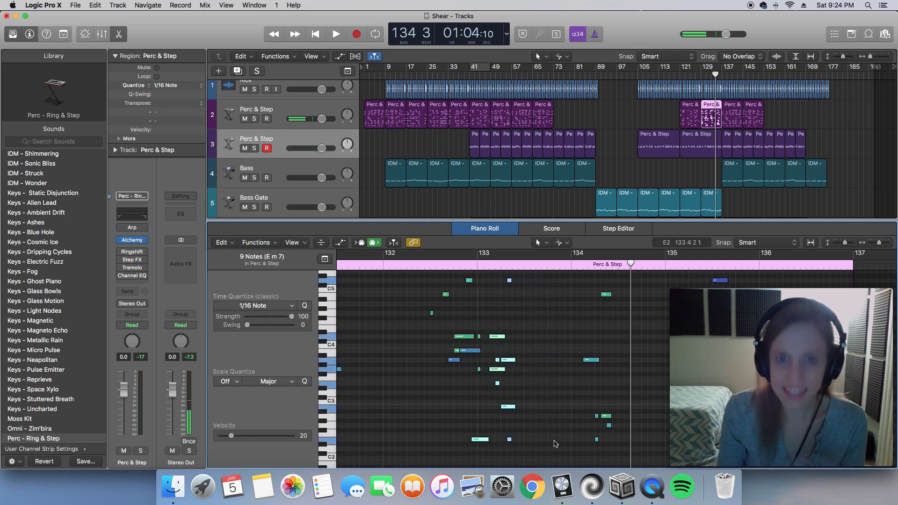
pyautogui.moveTo(451, 323); pyautogui.dragTo(472, 354)
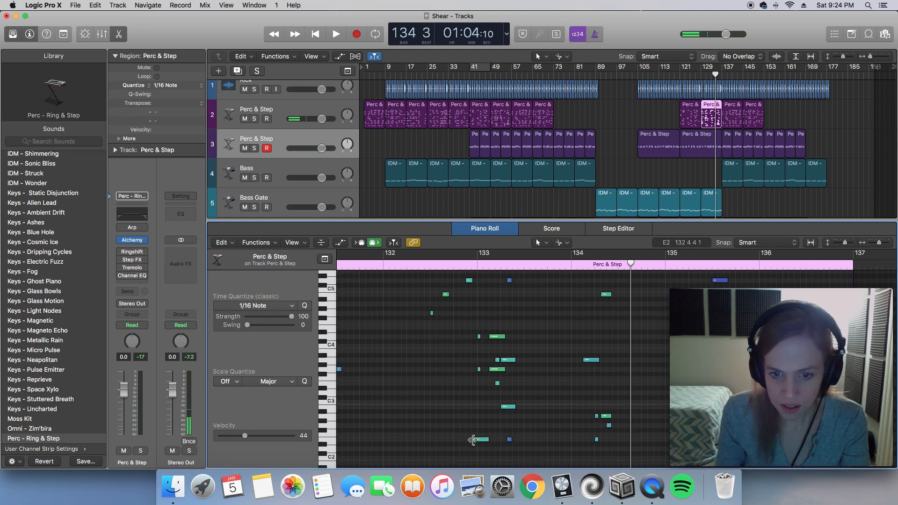
pyautogui.moveTo(473, 439); pyautogui.dragTo(477, 439)
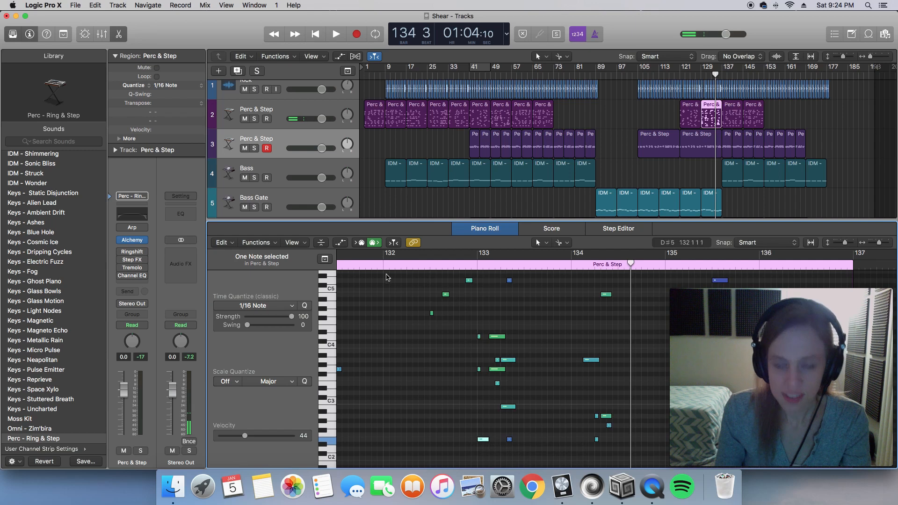
# - Replay the region from bar 129 through bar 136 and delete the three remaining high notes in bar 132
pyautogui.hscroll(-5, 386, 277)
pyautogui.hscroll(-5, 388, 282)
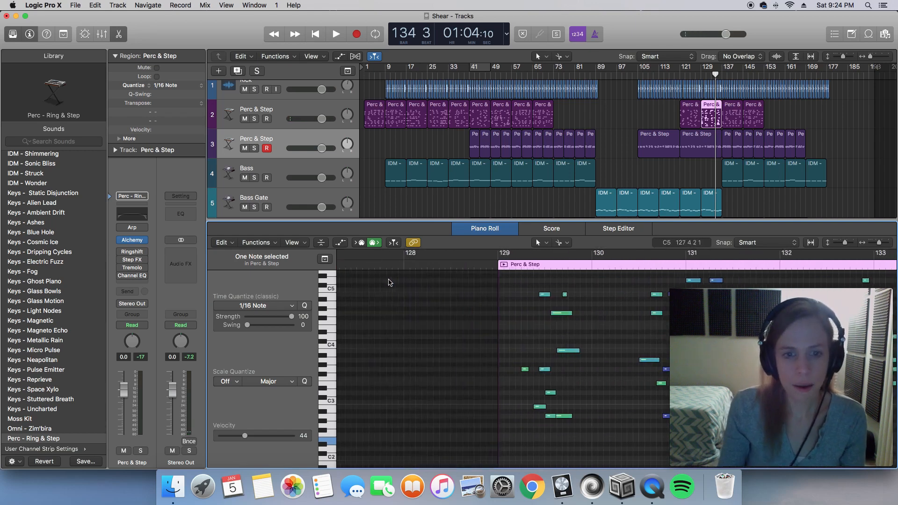
pyautogui.click(498, 264)
pyautogui.press('space')
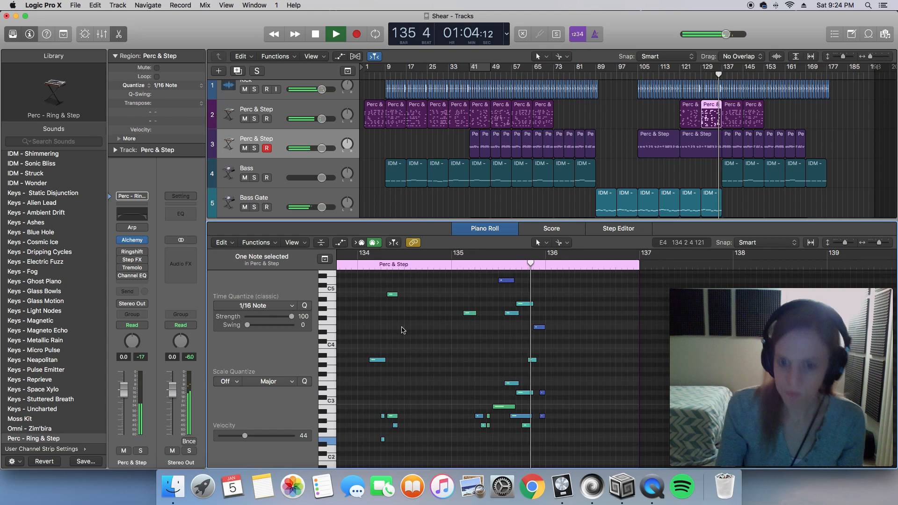
pyautogui.press('space')
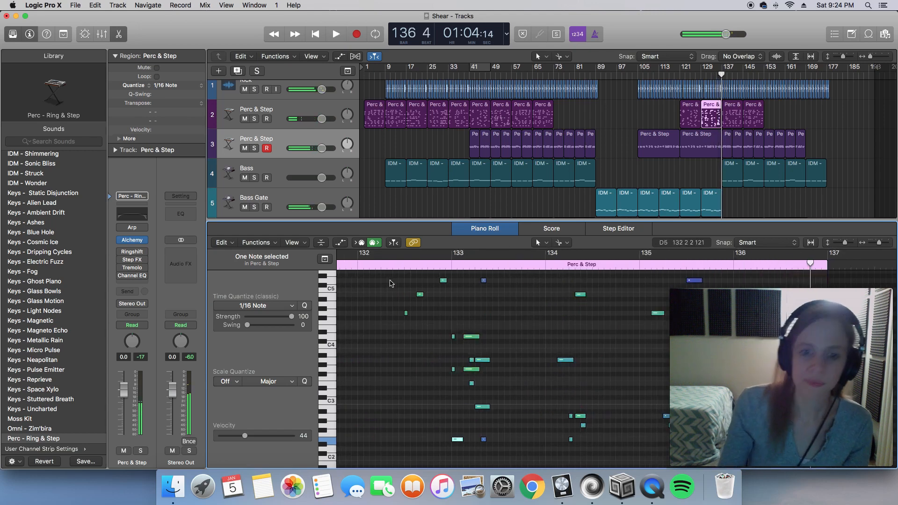
pyautogui.moveTo(390, 282); pyautogui.dragTo(451, 333)
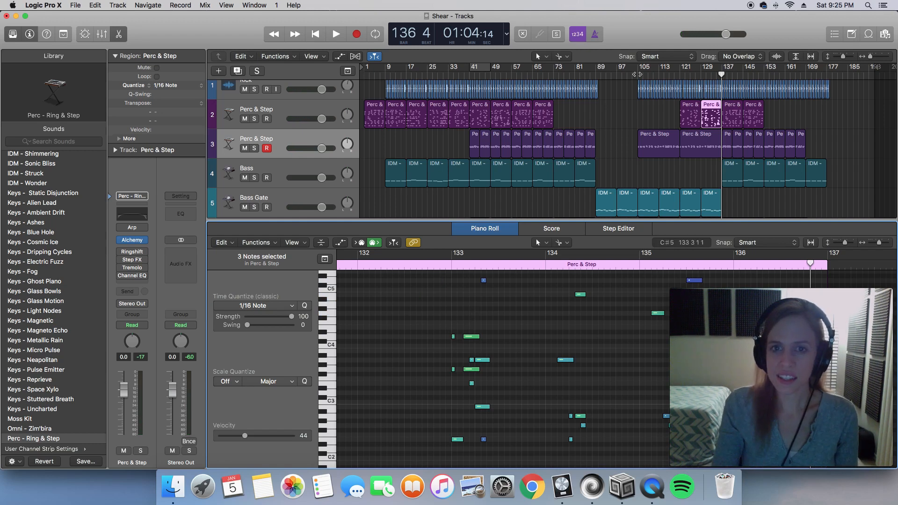
# - Play track 2's Perc & Step regions at bars 121 and 129 from bar 121, selecting the two stacked notes near beat 2 of bar 124
pyautogui.click(679, 73)
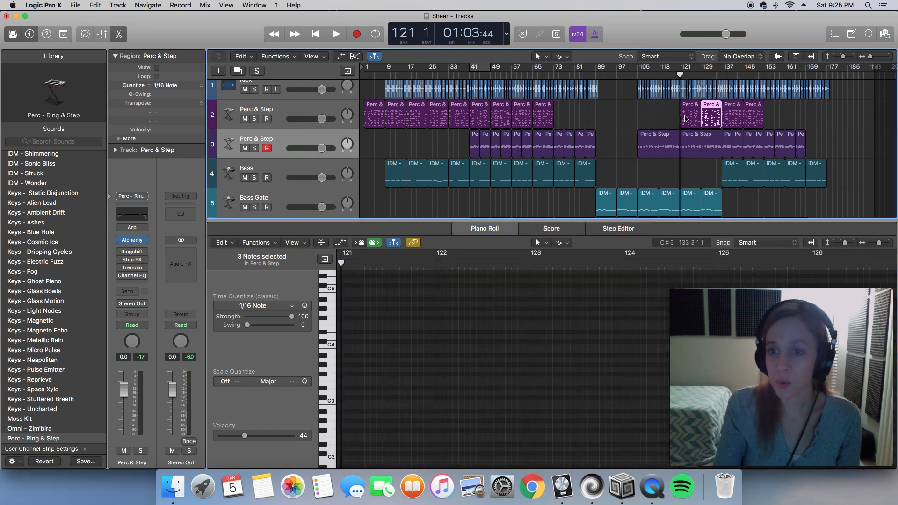
pyautogui.moveTo(679, 74); pyautogui.dragTo(680, 75)
pyautogui.moveTo(652, 114); pyautogui.dragTo(707, 116)
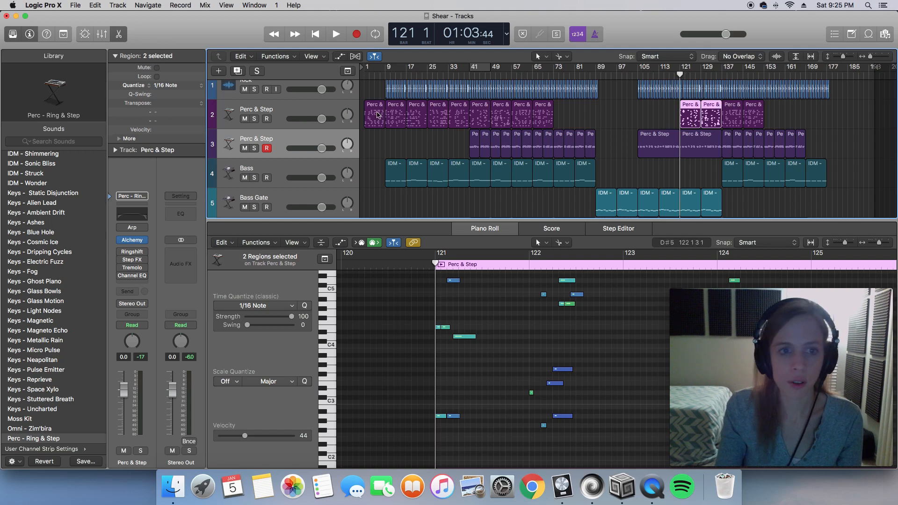
pyautogui.click(326, 112)
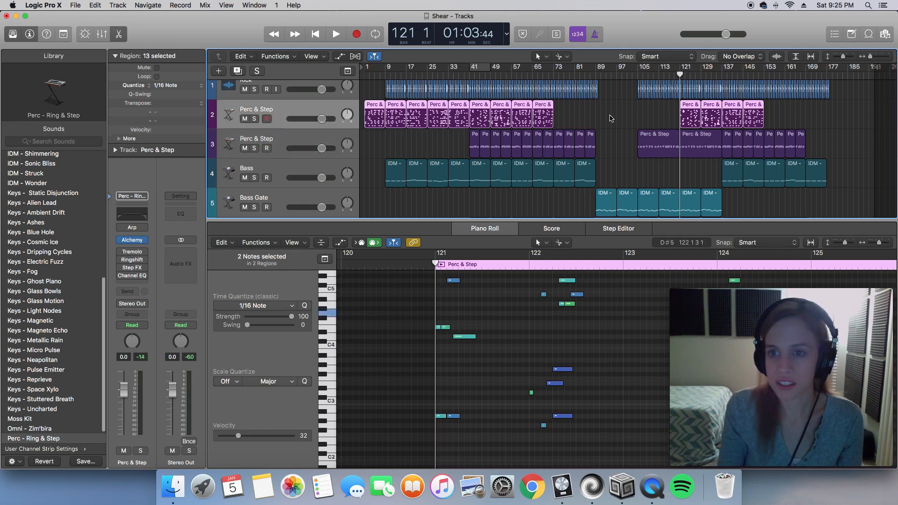
pyautogui.moveTo(643, 113); pyautogui.dragTo(706, 119)
pyautogui.press('space')
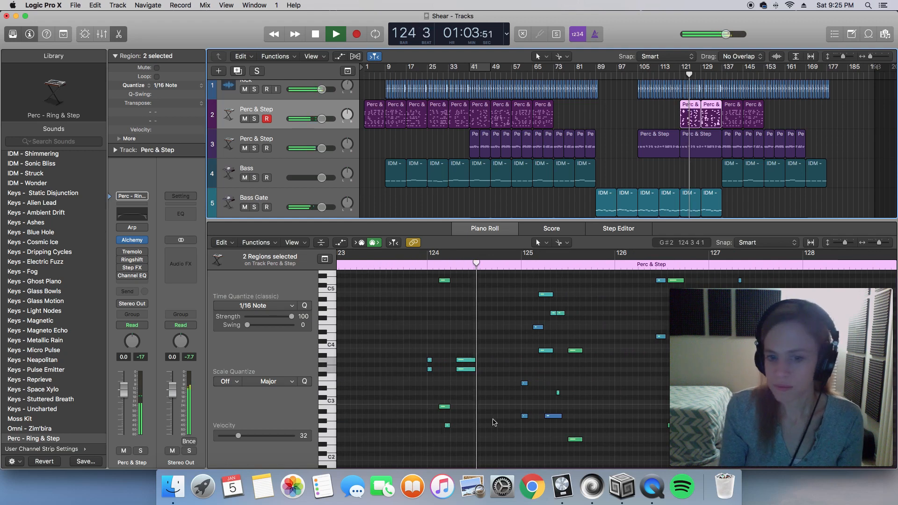
pyautogui.moveTo(470, 353); pyautogui.dragTo(462, 379)
pyautogui.hscroll(5, 486, 416)
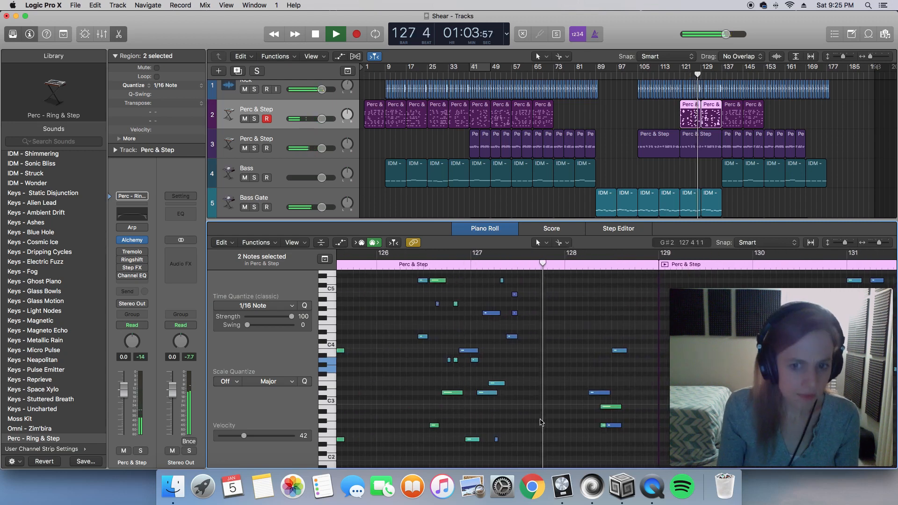
pyautogui.hscroll(3, 554, 426)
pyautogui.hscroll(3, 556, 432)
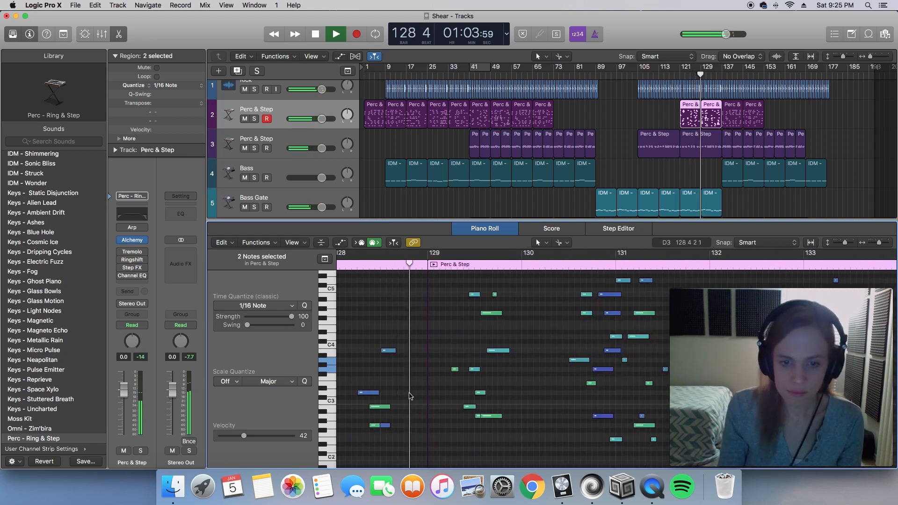
# - In bar 128, delete the second of the two adjacent lowest notes and shorten the note just above them
pyautogui.hscroll(-2, 421, 406)
pyautogui.click(436, 406)
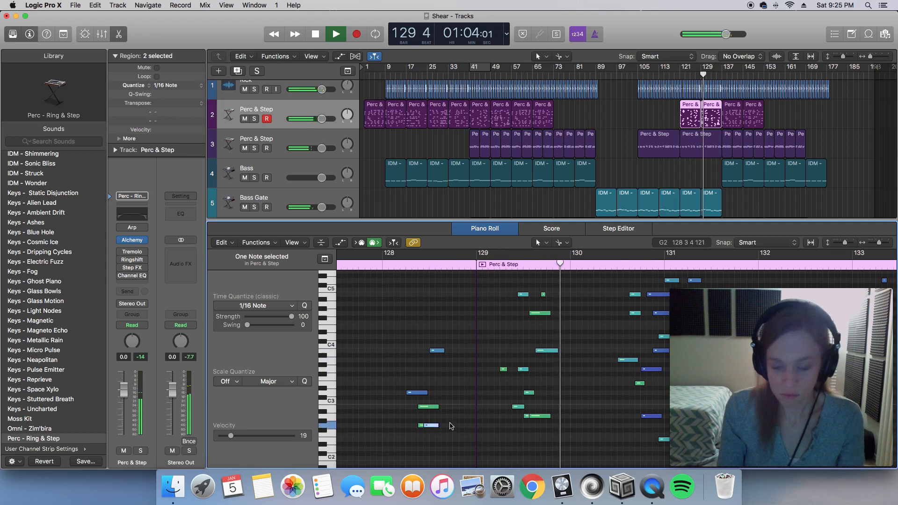
pyautogui.moveTo(438, 407); pyautogui.dragTo(424, 414)
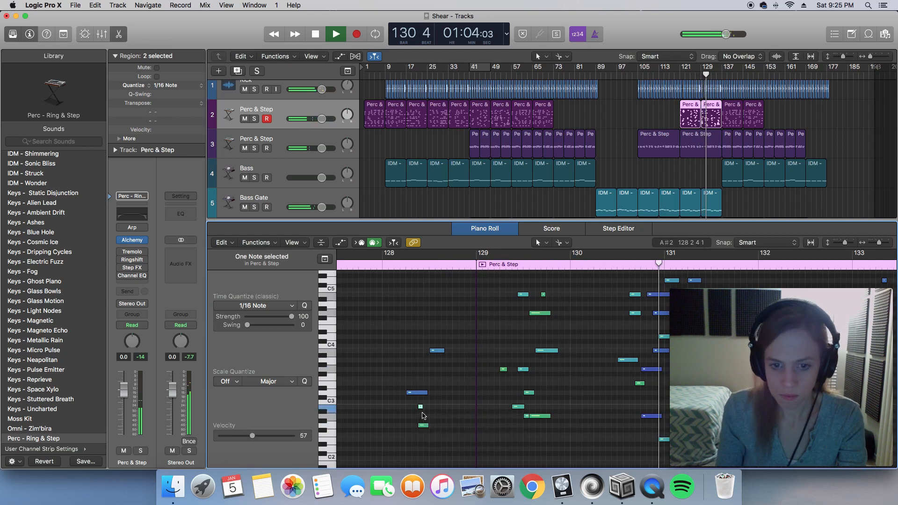
# - Follow the playback through the end of bar 152 and clear the region selection
pyautogui.hscroll(5, 472, 426)
pyautogui.hscroll(5, 472, 426)
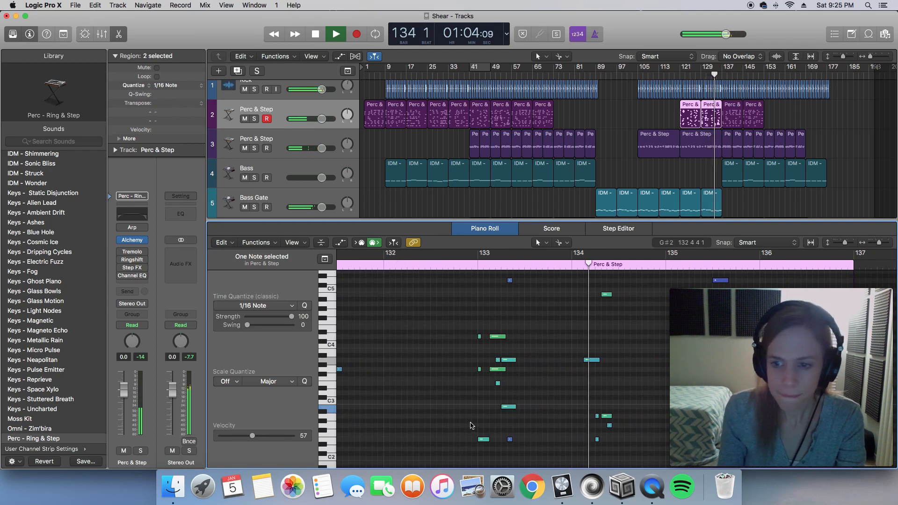
pyautogui.hscroll(3, 472, 423)
pyautogui.hscroll(2, 472, 422)
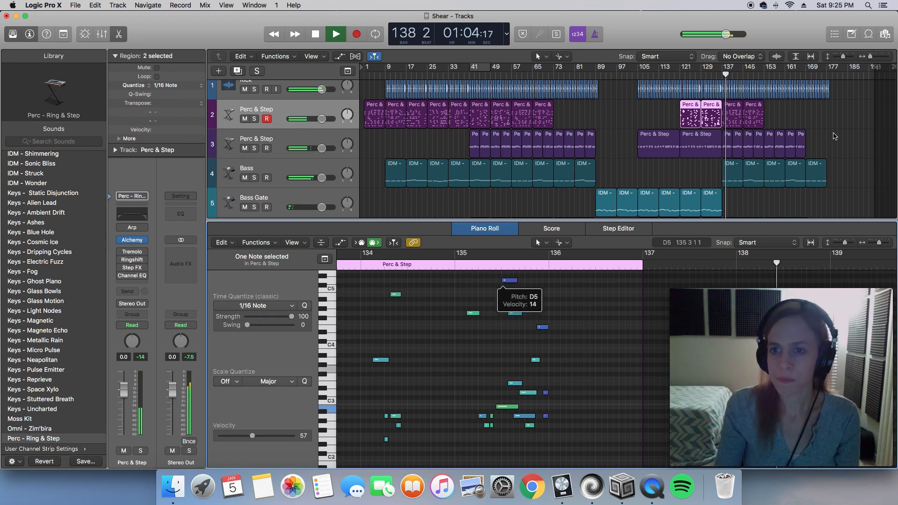
pyautogui.click(803, 118)
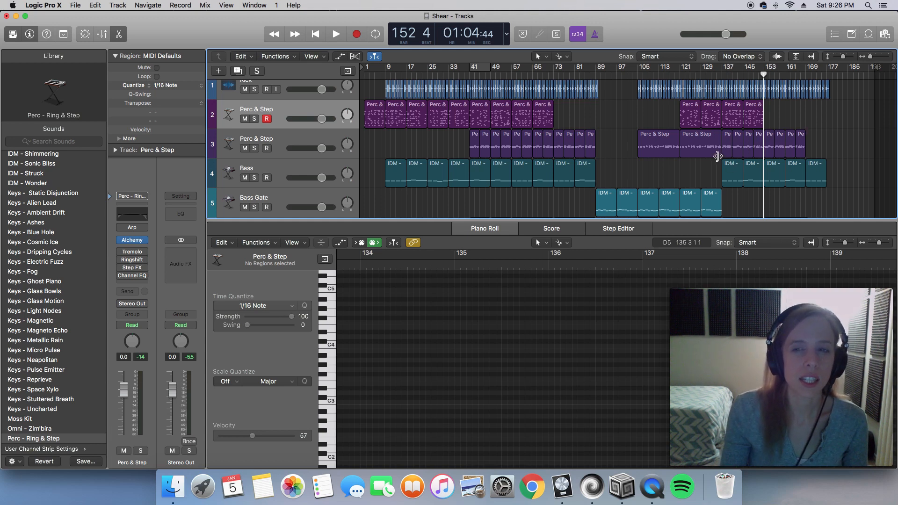
# - Delete track 3's four short Perc & Step regions between bars 137 and 153
pyautogui.click(758, 143)
pyautogui.keyDown('shift'); pyautogui.click(748, 142); pyautogui.keyUp('shift')
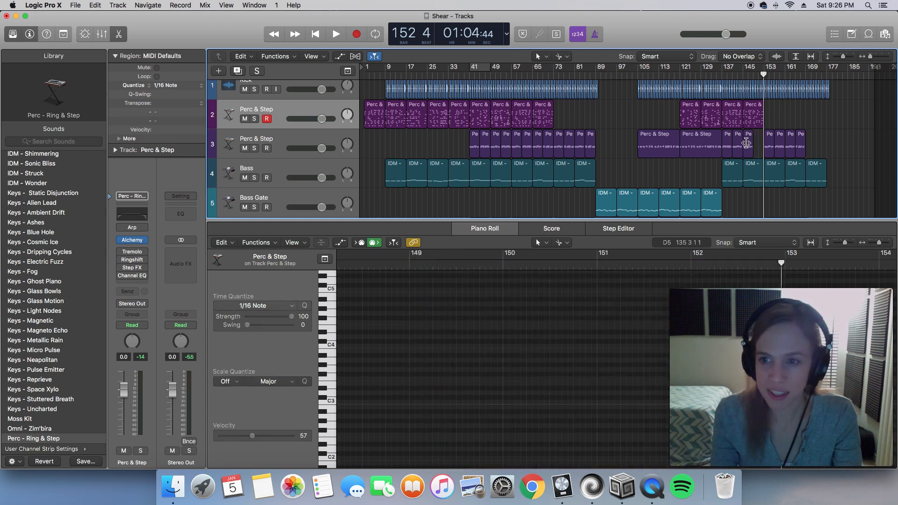
pyautogui.press('Delete')
pyautogui.moveTo(727, 143); pyautogui.dragTo(726, 142)
pyautogui.press('Delete')
# - Copy track 3's Perc & Step region at bar 121 and paste it at bar 137
pyautogui.click(704, 145)
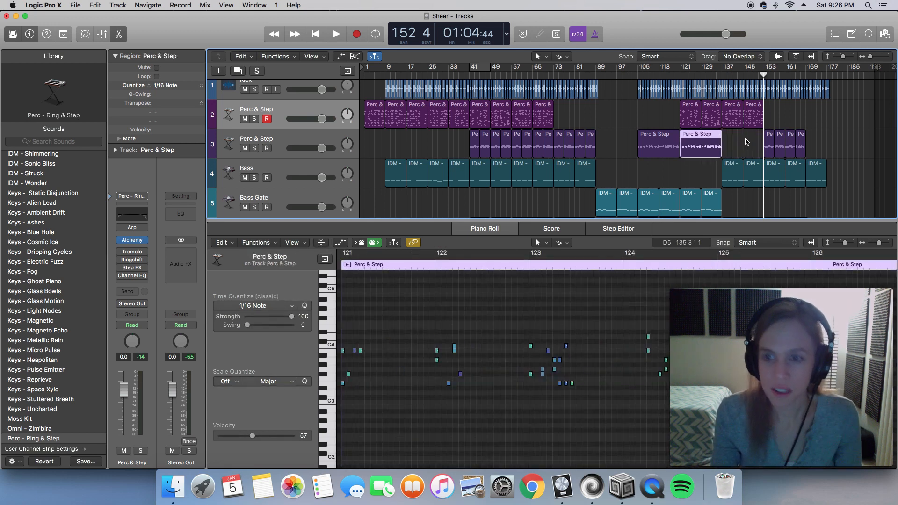
pyautogui.click(724, 80)
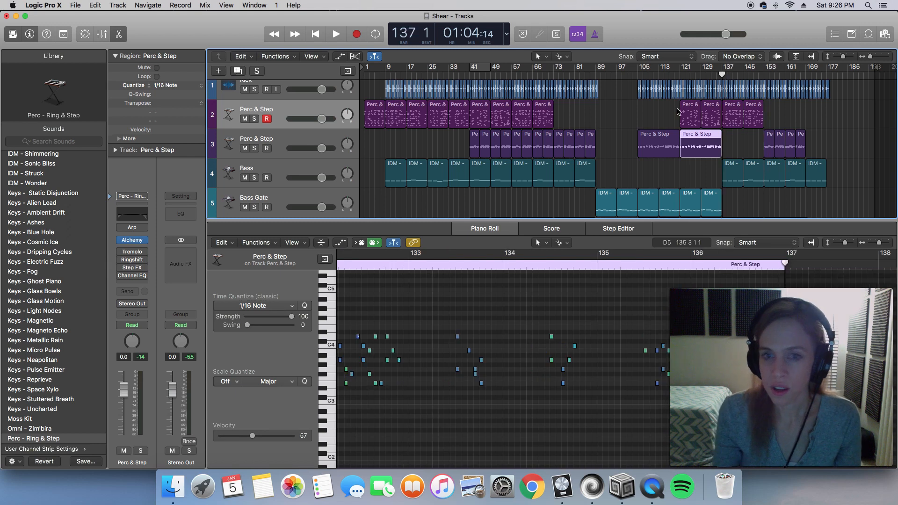
pyautogui.click(314, 140)
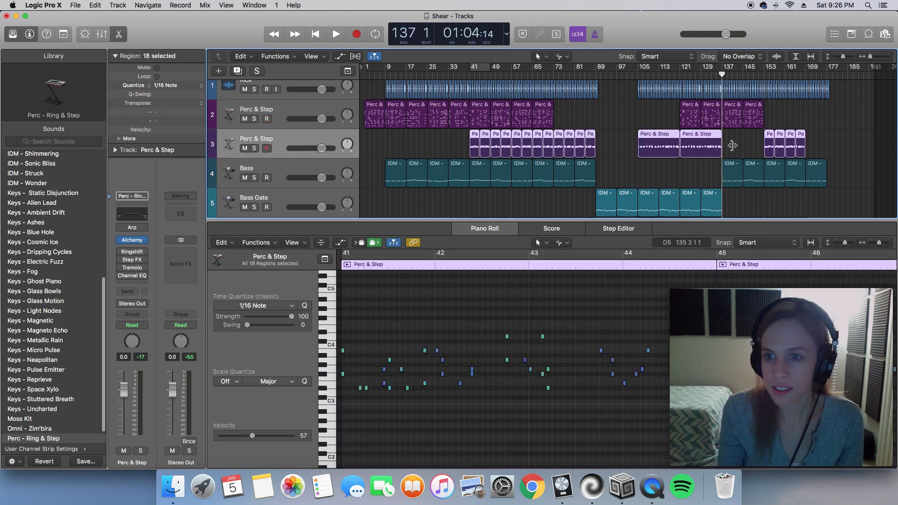
pyautogui.click(704, 146)
pyautogui.moveTo(726, 76); pyautogui.dragTo(721, 75)
pyautogui.press('super+v')
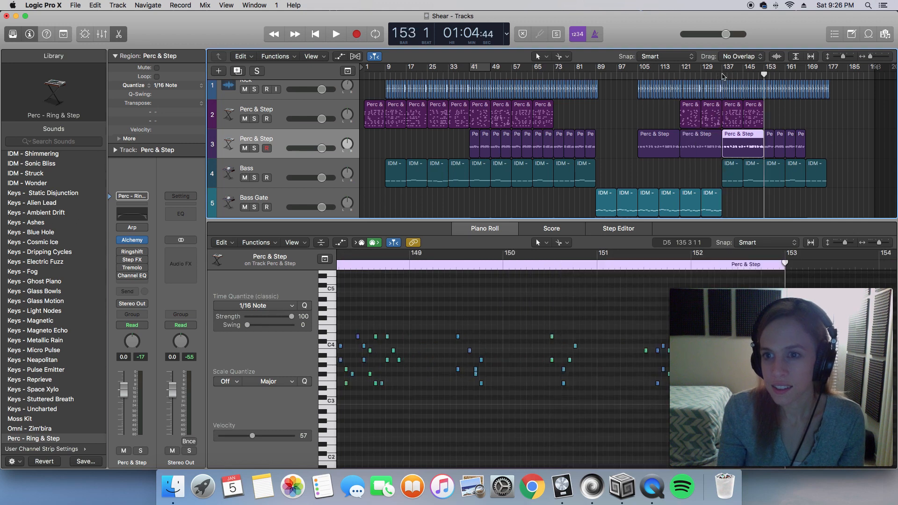
# - Play the arrangement from bar 137 to bar 144 and again from bar 121 to bar 142
pyautogui.click(723, 76)
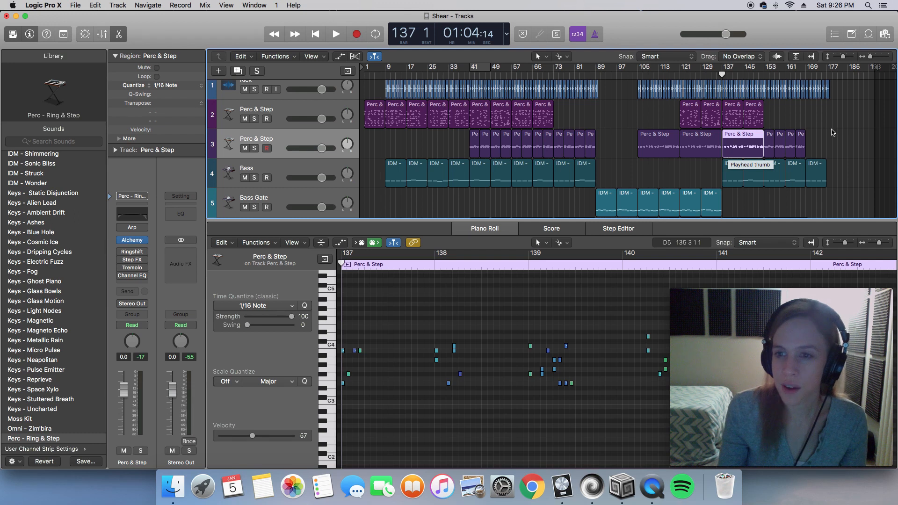
pyautogui.press('space')
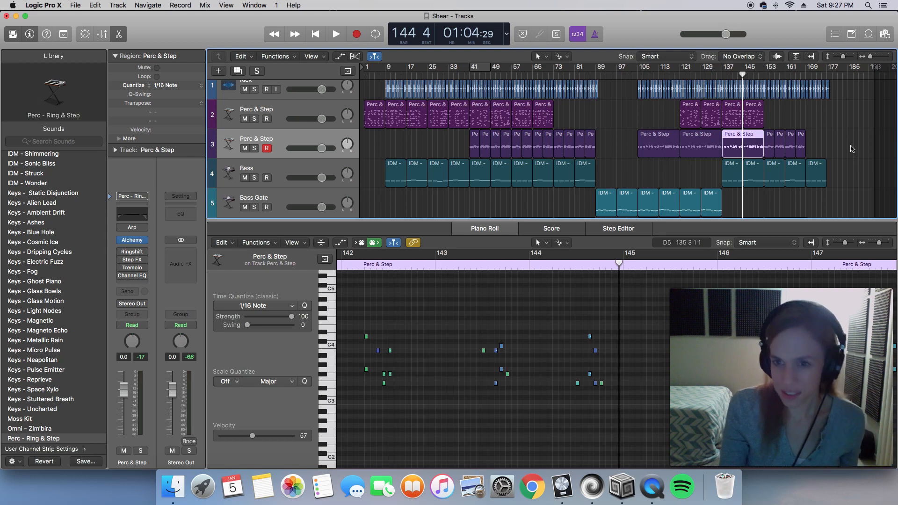
pyautogui.click(680, 76)
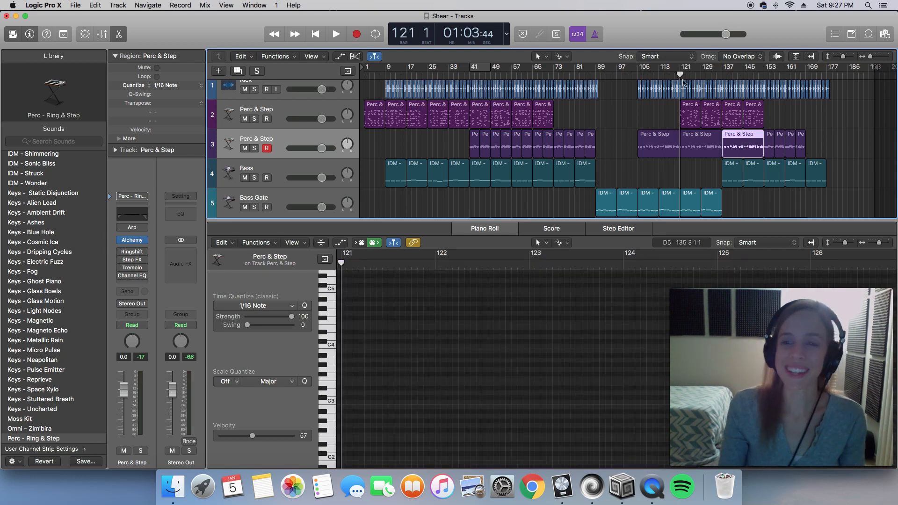
pyautogui.moveTo(681, 75); pyautogui.dragTo(680, 75)
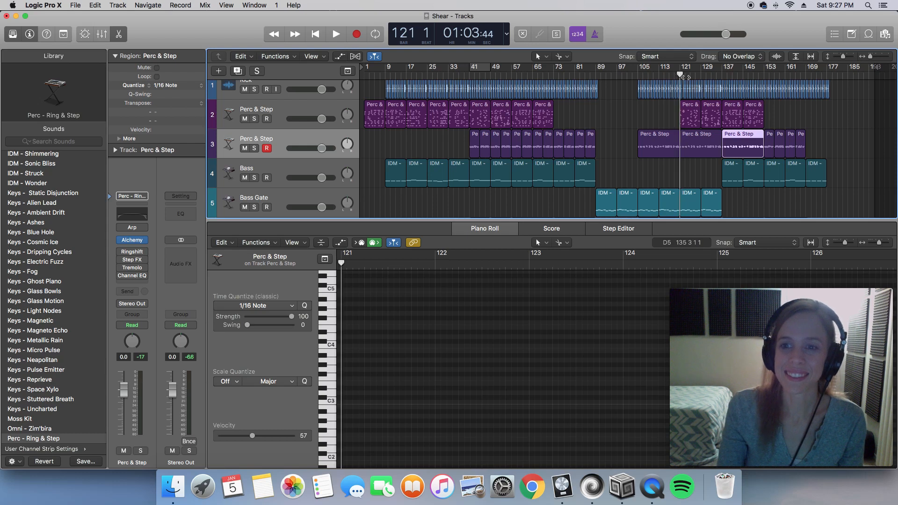
pyautogui.press('space')
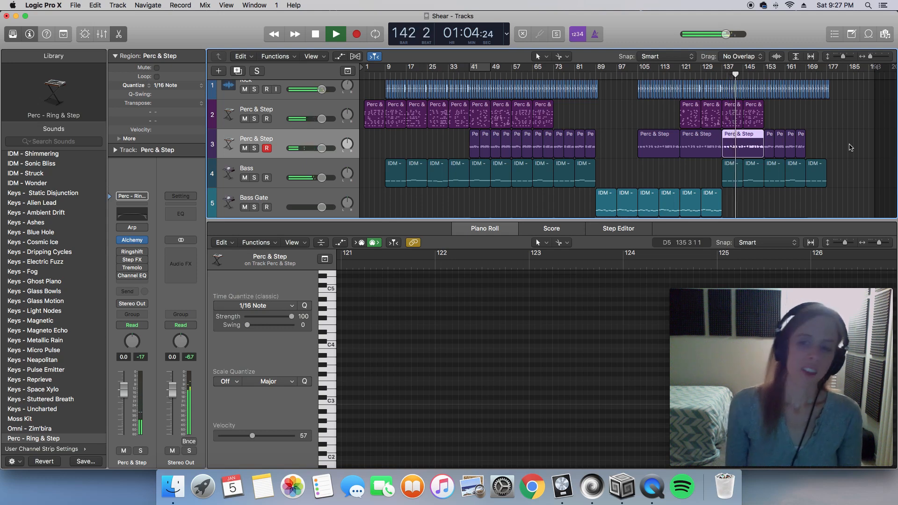
pyautogui.press('space')
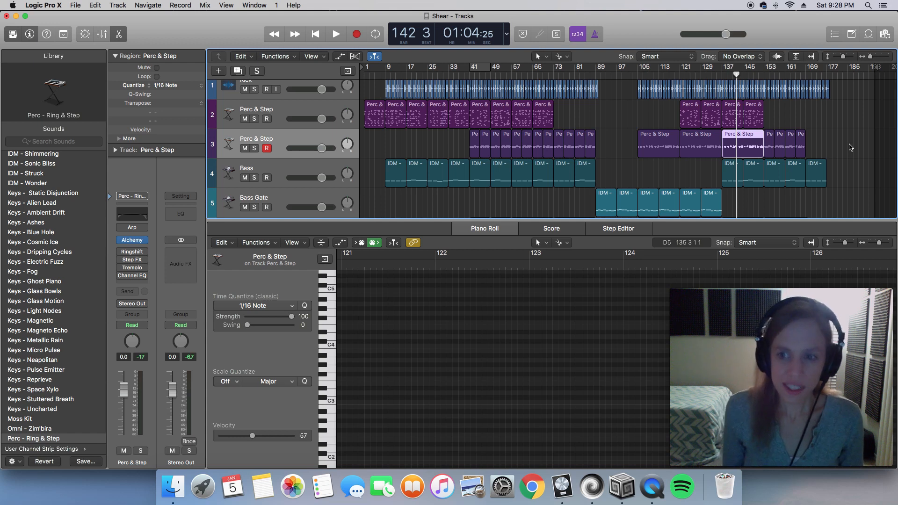
# - Undo the pasting of the Perc & Step region at bar 137 on track 3
pyautogui.press('super+z')
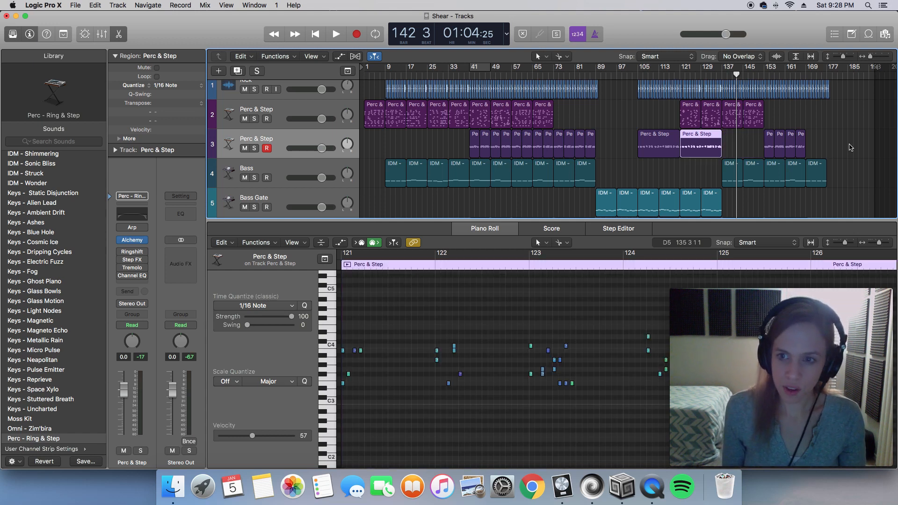
# - Undo the deletion of track 3's four short Perc & Step regions between bars 137 and 153
pyautogui.press('super+z')
pyautogui.press('super+z')
pyautogui.press('super+z')
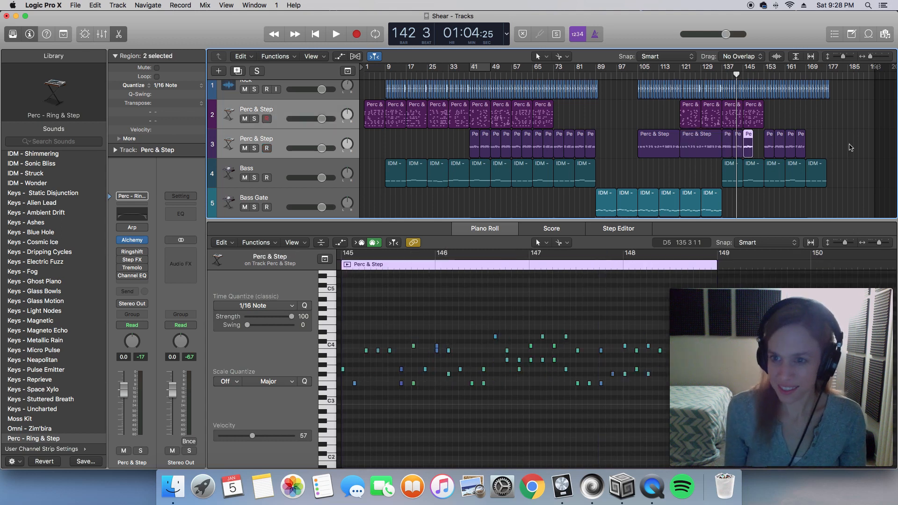
# - Mute track 2's two Perc & Step regions between bars 137 and 153 and play the arrangement from bar 137
pyautogui.moveTo(801, 123); pyautogui.dragTo(723, 102)
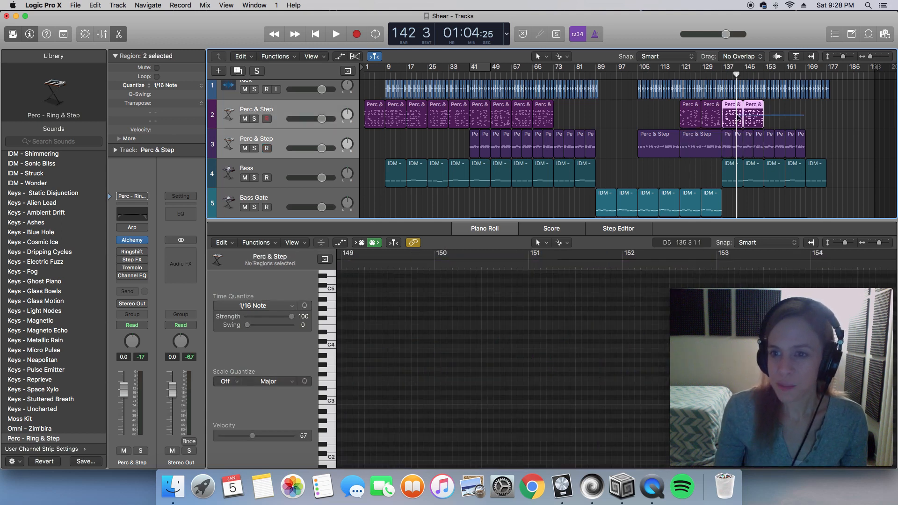
pyautogui.hotkey('ctrl', 'm')
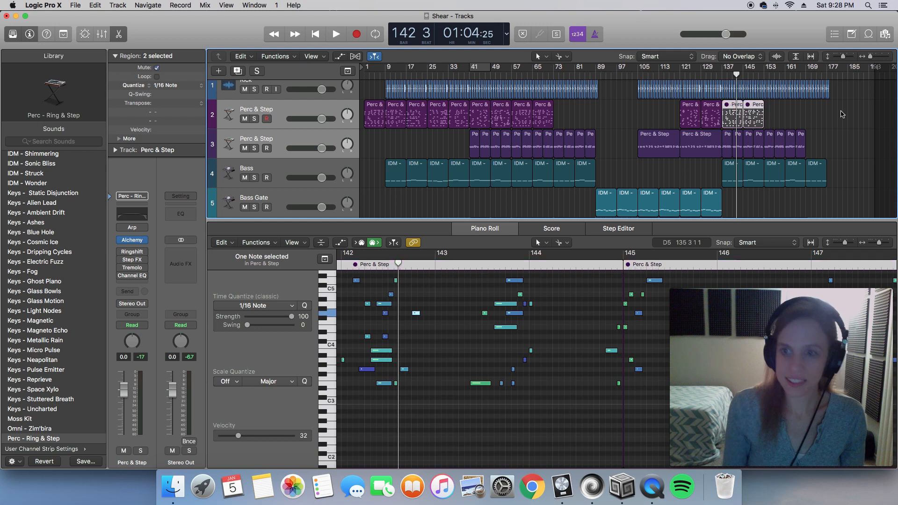
pyautogui.click(722, 75)
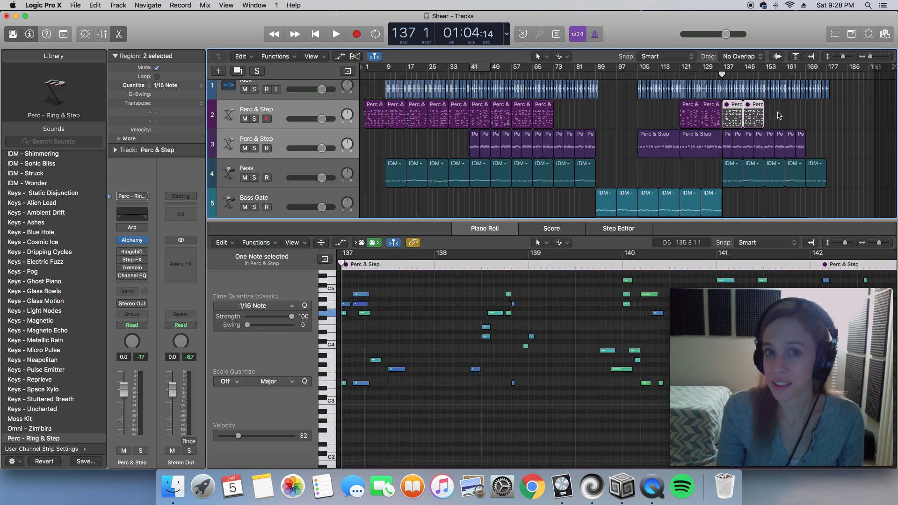
pyautogui.moveTo(721, 75)
pyautogui.mouseDown()
pyautogui.moveTo(733, 75)
pyautogui.moveTo(719, 76)
pyautogui.mouseUp()
pyautogui.press('space')
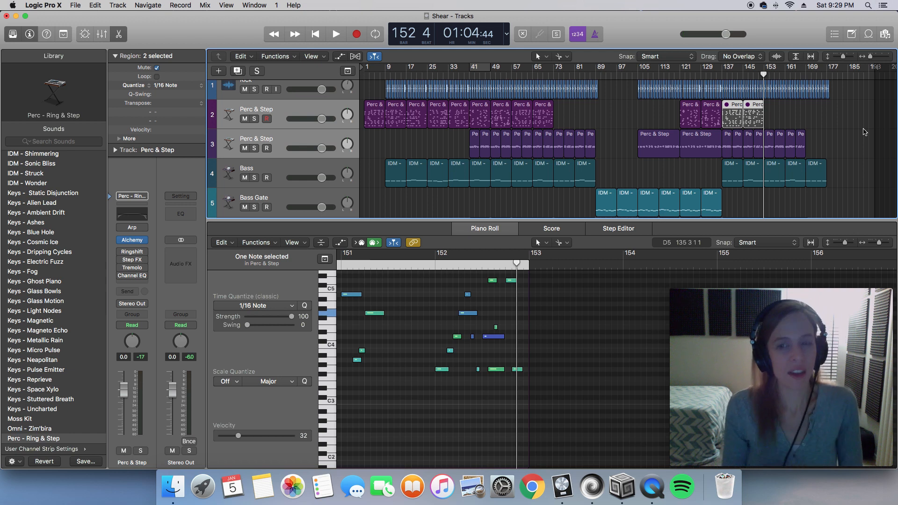
# - Unmute track 2's two Perc & Step regions between bars 137 and 153 and clear the region selection
pyautogui.moveTo(784, 112); pyautogui.dragTo(736, 113)
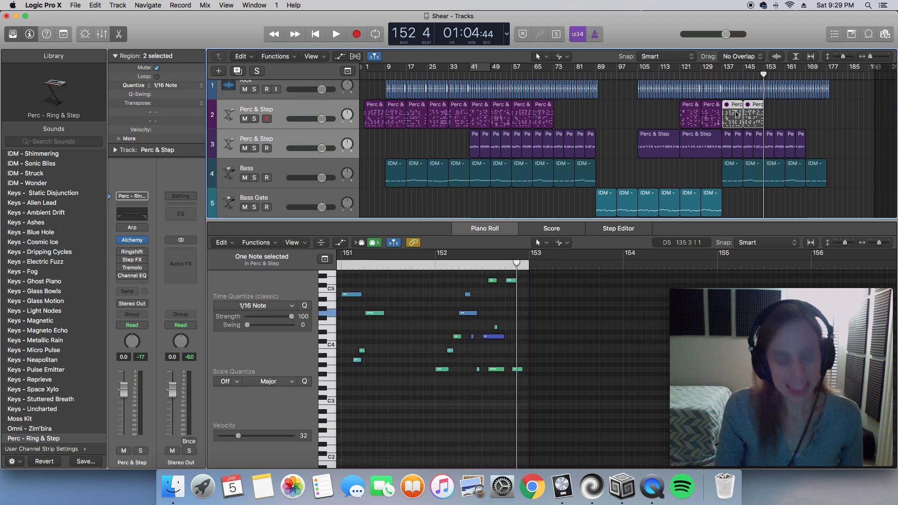
pyautogui.hotkey('ctrl', 'm')
pyautogui.moveTo(790, 114); pyautogui.dragTo(736, 115)
pyautogui.click(791, 110)
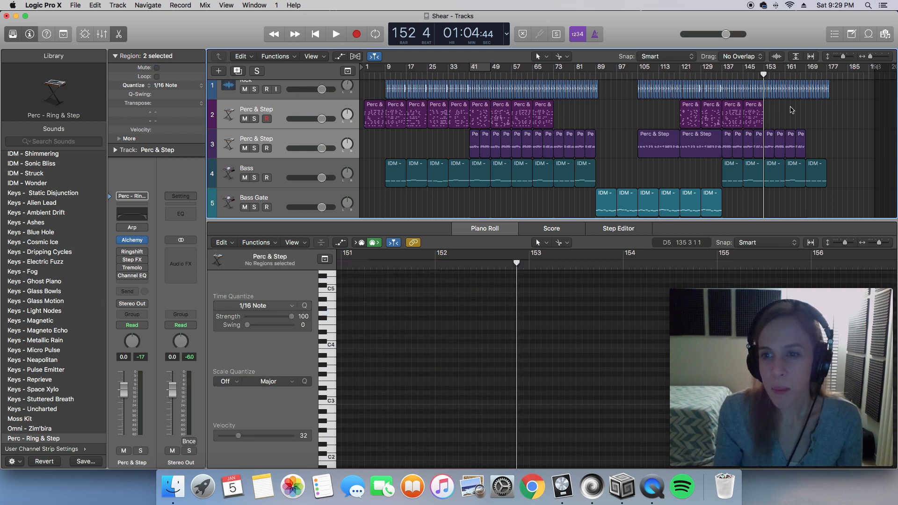
# - Compare the notes of track 2's Perc & Step region at bar 137 with track 3's two regions beneath it in the Piano Roll
pyautogui.click(731, 113)
pyautogui.keyDown('shift'); pyautogui.click(729, 146); pyautogui.keyUp('shift')
pyautogui.keyDown('shift'); pyautogui.click(735, 145); pyautogui.keyUp('shift')
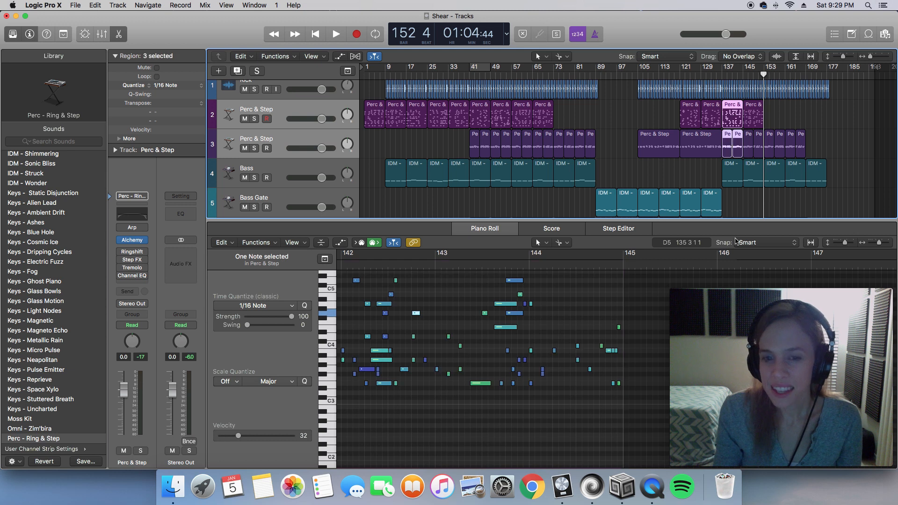
pyautogui.click(732, 115)
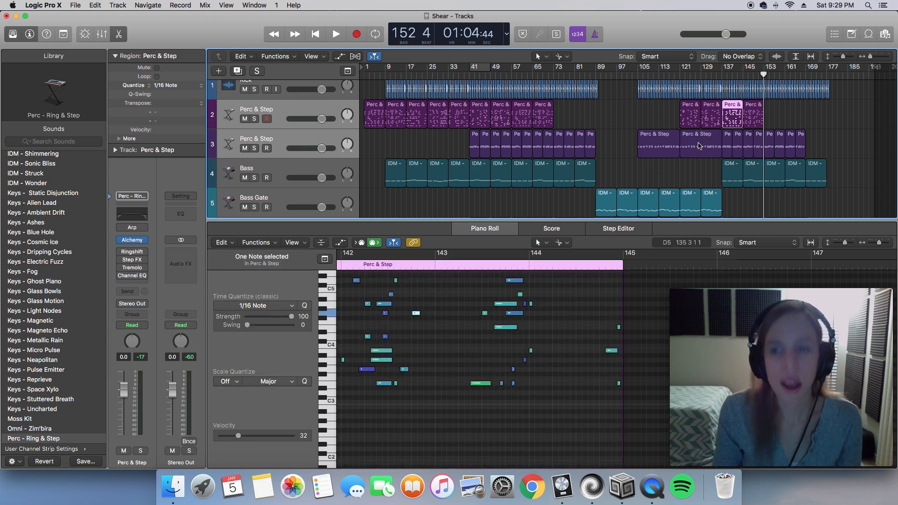
pyautogui.hscroll(-5, 536, 306)
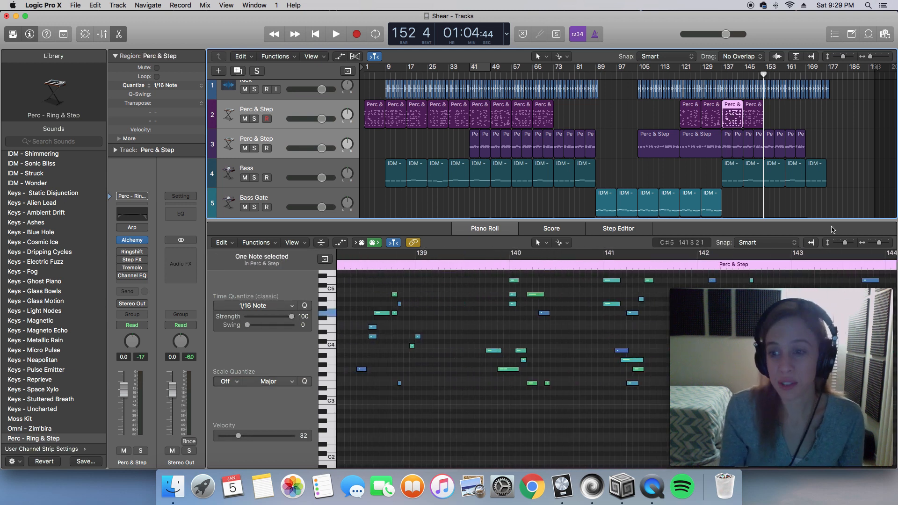
pyautogui.moveTo(880, 242); pyautogui.dragTo(872, 243)
pyautogui.hscroll(4, 431, 349)
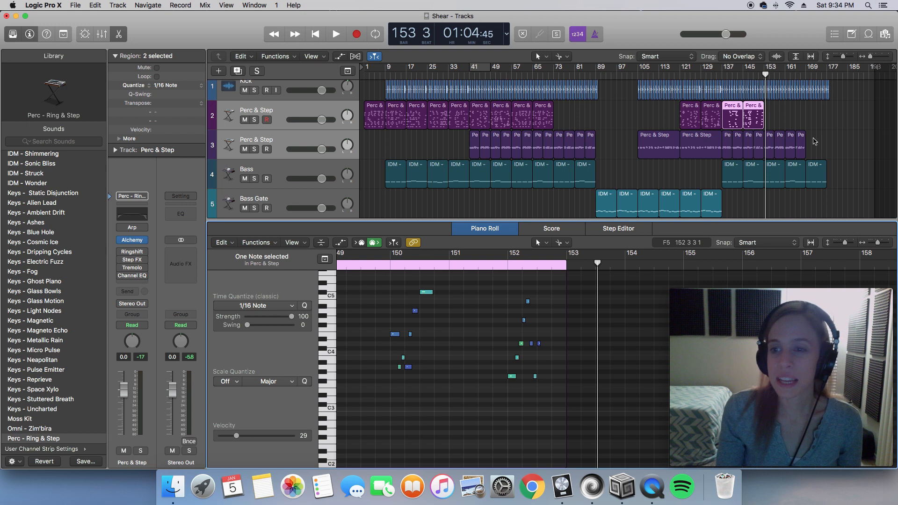
# - Delete track 3's four short Perc & Step regions between bars 137 and 153
pyautogui.moveTo(814, 141); pyautogui.dragTo(767, 143)
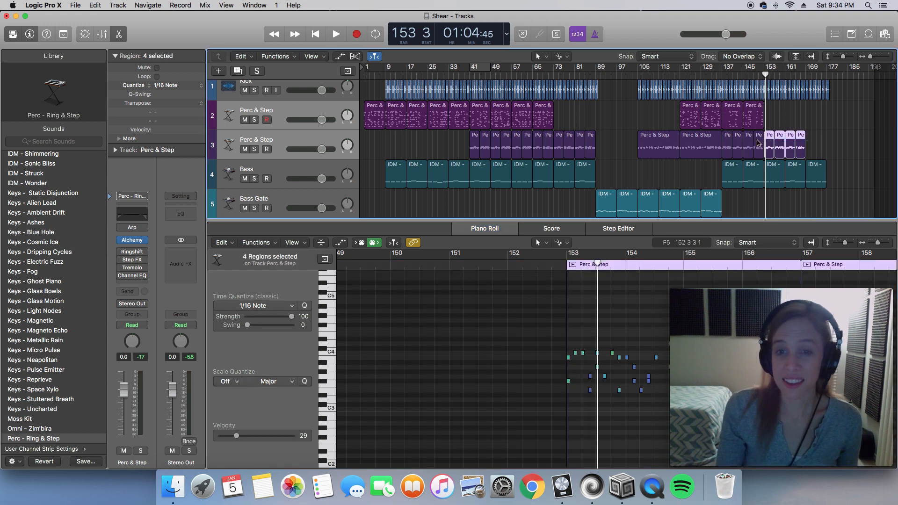
pyautogui.moveTo(829, 141); pyautogui.dragTo(728, 142)
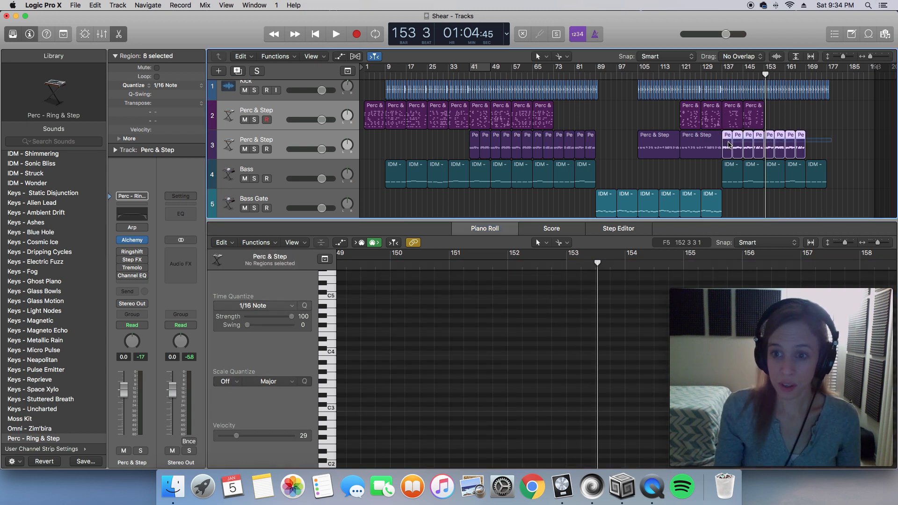
pyautogui.click(758, 142)
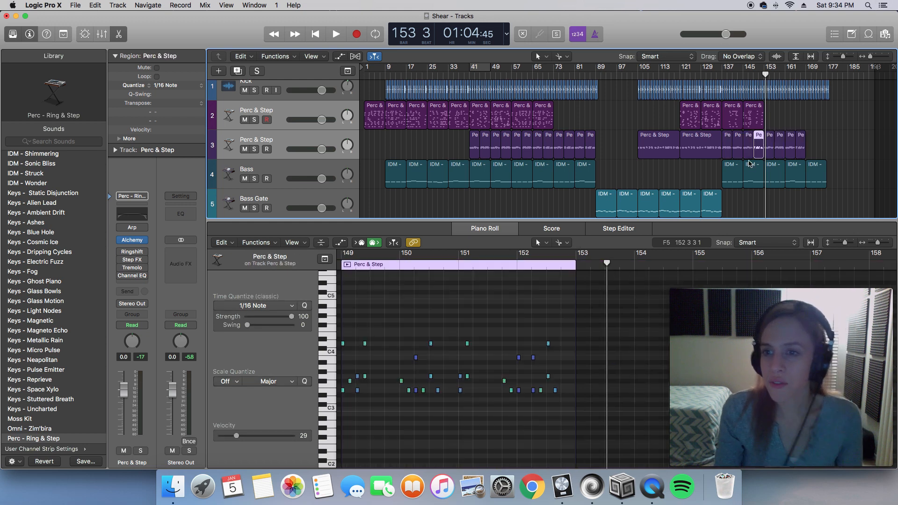
pyautogui.press('BackSpace')
pyautogui.moveTo(754, 141); pyautogui.dragTo(724, 144)
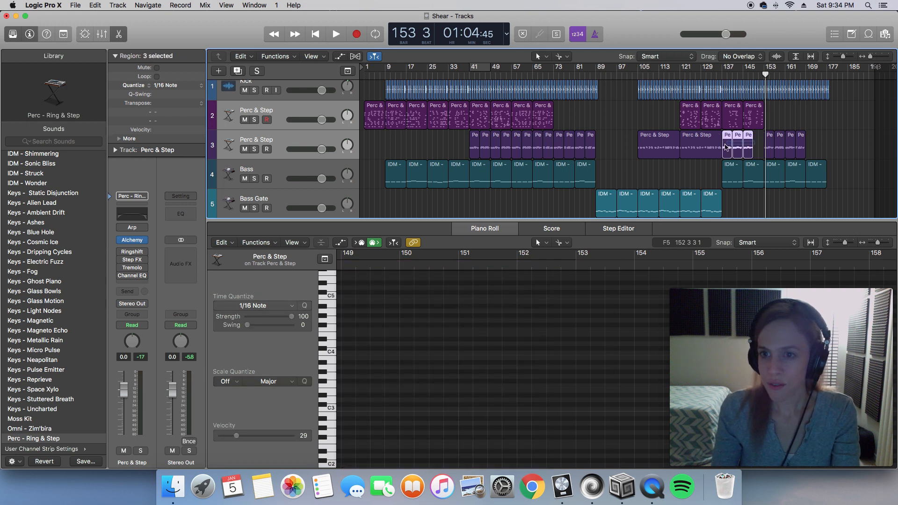
pyautogui.press('BackSpace')
# - Copy track 3's four Perc & Step regions from bars 41 to 57, paste them at bar 137 on track 3 and play them
pyautogui.moveTo(446, 145); pyautogui.dragTo(502, 148)
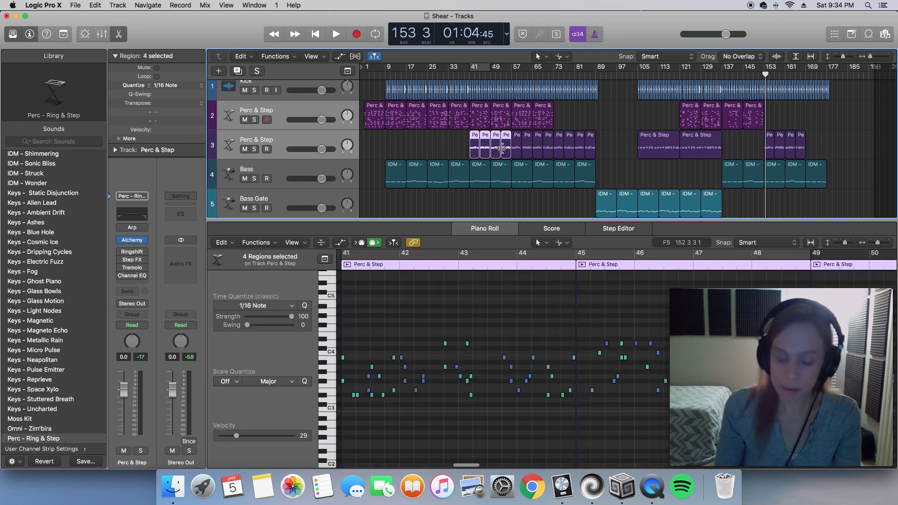
pyautogui.click(720, 74)
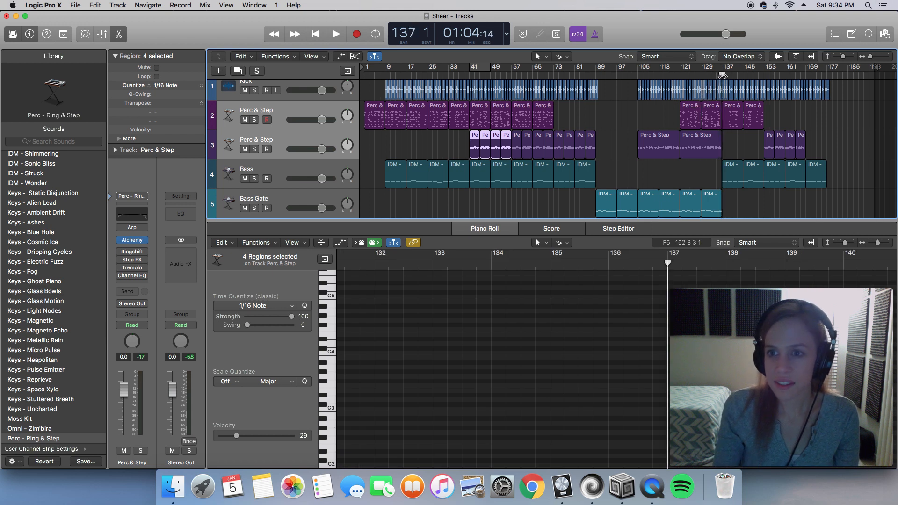
pyautogui.moveTo(722, 75); pyautogui.dragTo(720, 77)
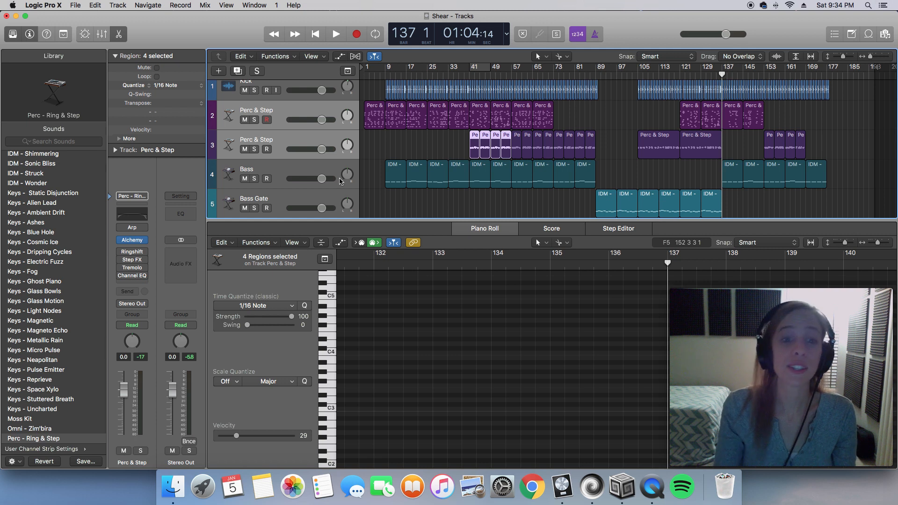
pyautogui.click(327, 135)
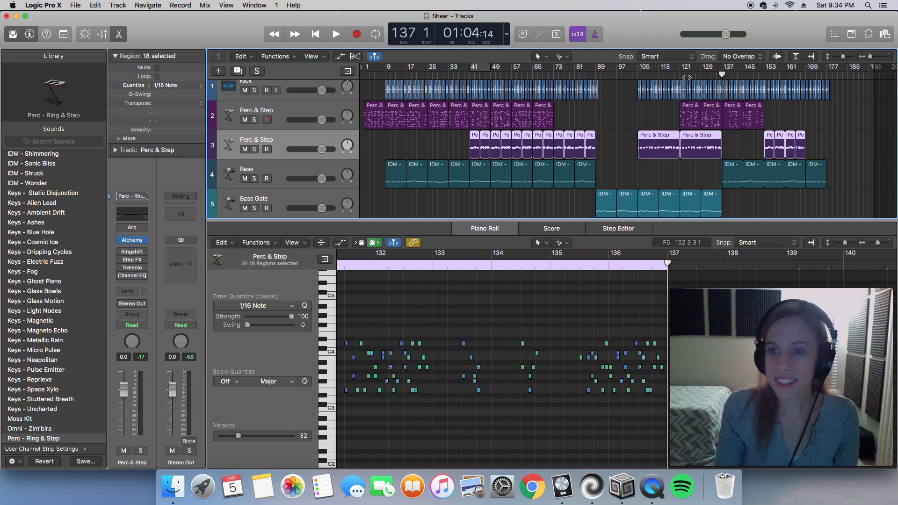
pyautogui.press('super+v')
pyautogui.hotkey('shift', 'space')
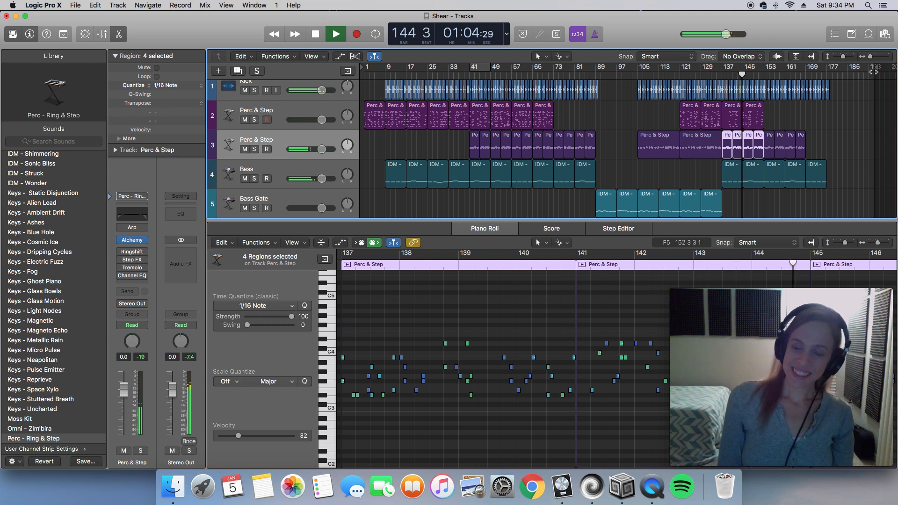
pyautogui.press('space')
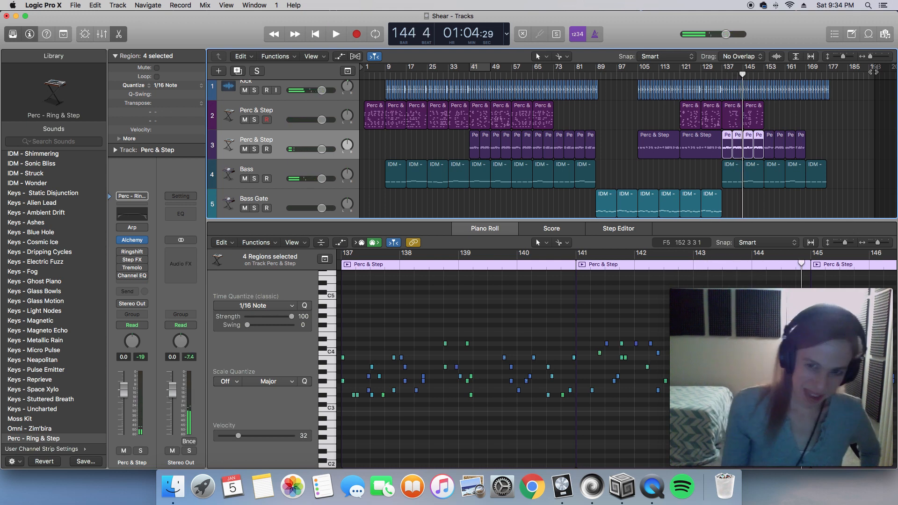
# - Play the arrangement from bar 121 to bar 160
pyautogui.click(733, 121)
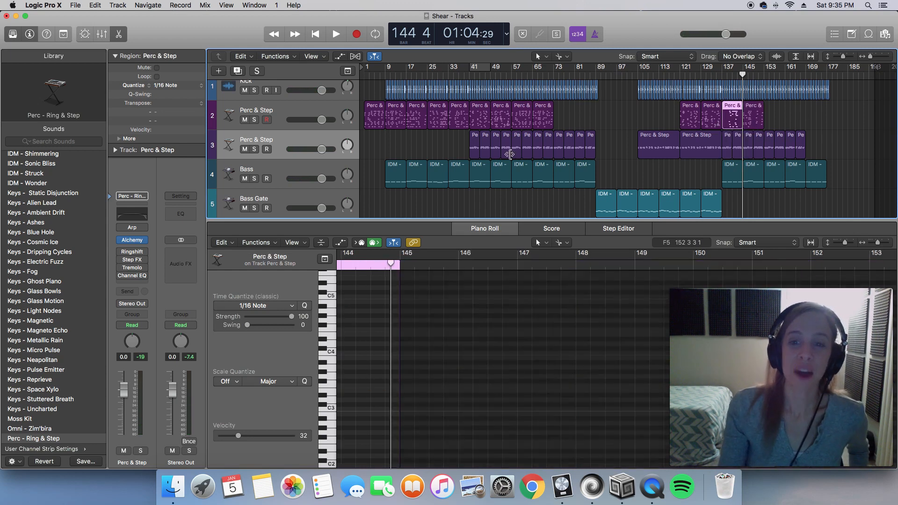
pyautogui.moveTo(457, 145); pyautogui.dragTo(512, 150)
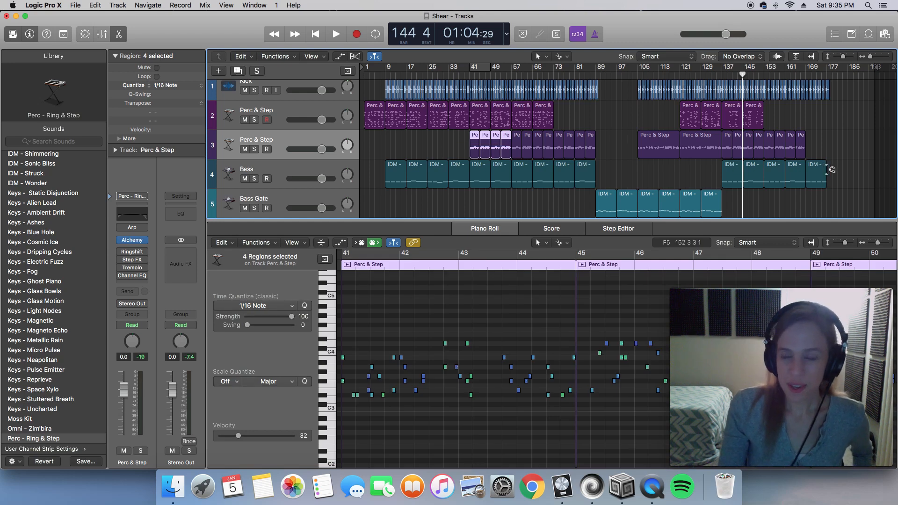
pyautogui.click(682, 75)
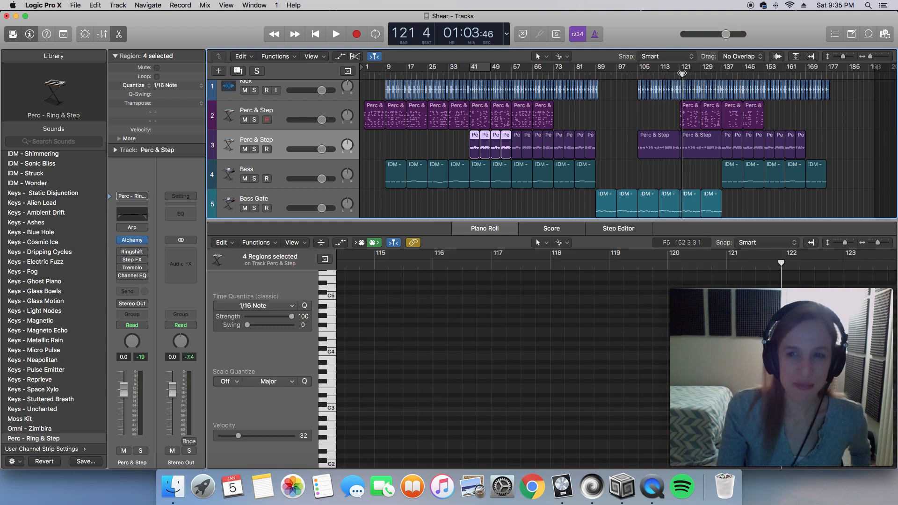
pyautogui.moveTo(683, 73); pyautogui.dragTo(680, 73)
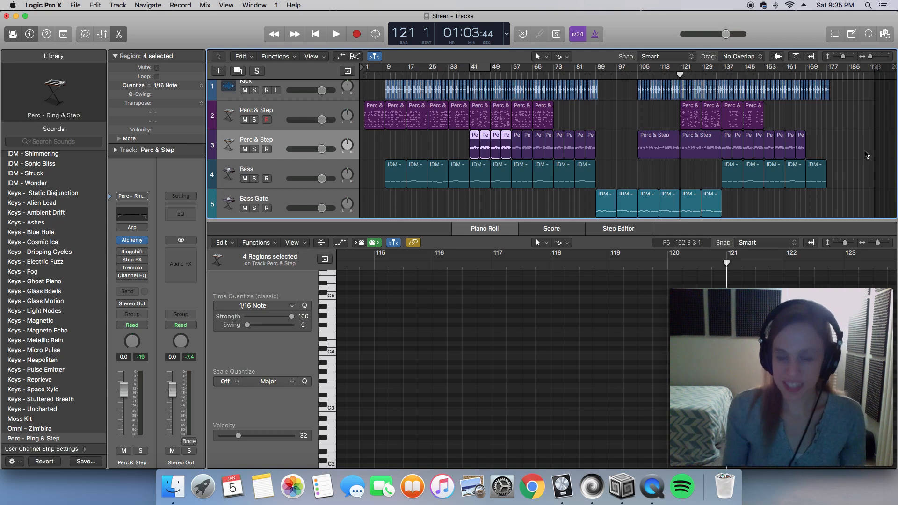
pyautogui.moveTo(680, 76)
pyautogui.mouseDown()
pyautogui.moveTo(688, 76)
pyautogui.moveTo(680, 75)
pyautogui.mouseUp()
pyautogui.press('space')
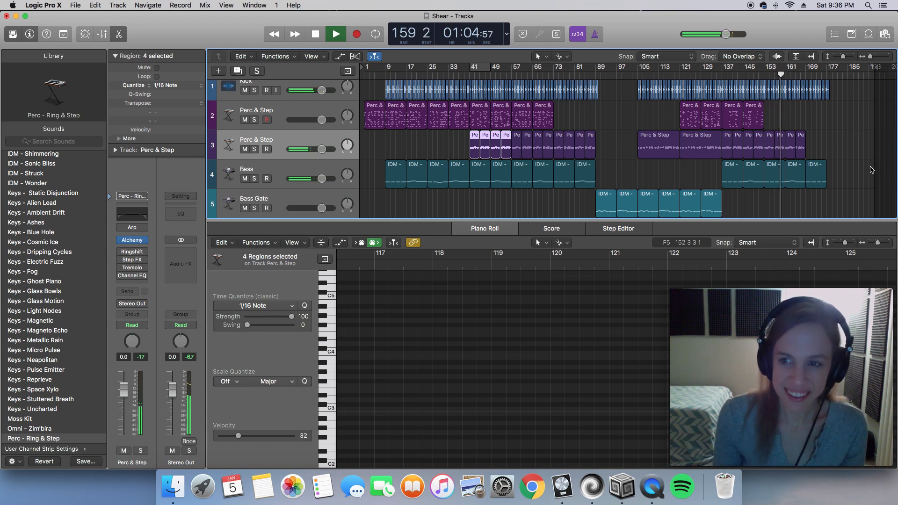
pyautogui.press('space')
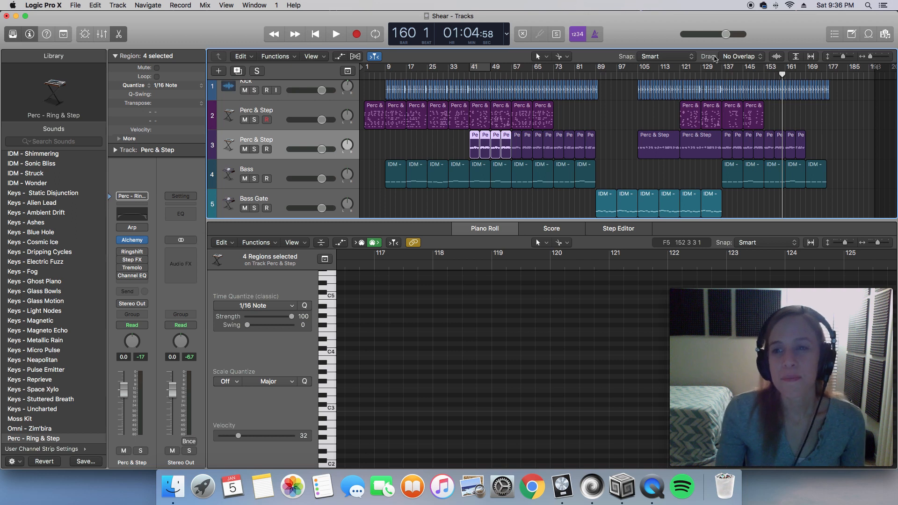
# - Return the playhead to bar 121 and enable the bypassed Ringshifter, Step FX, Tremolo and Channel EQ effects on track 3's Perc & Step channel
pyautogui.click(683, 74)
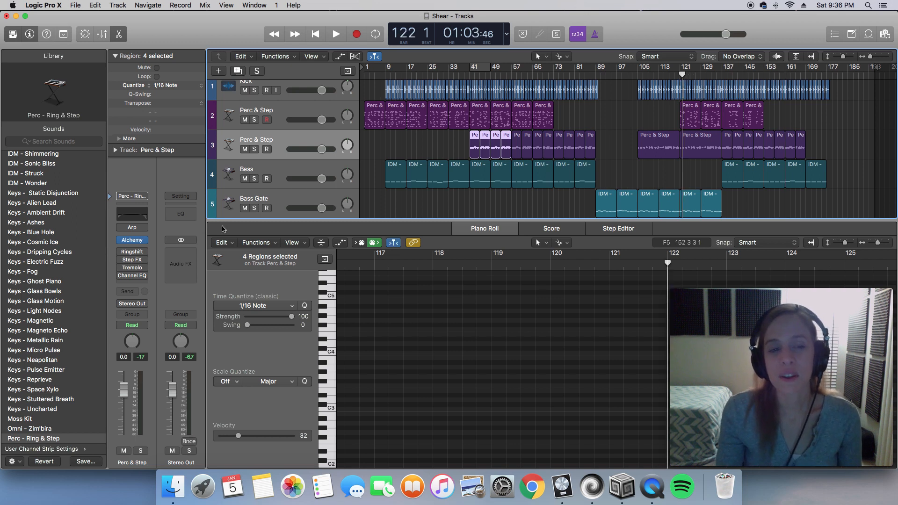
pyautogui.moveTo(682, 75); pyautogui.dragTo(680, 76)
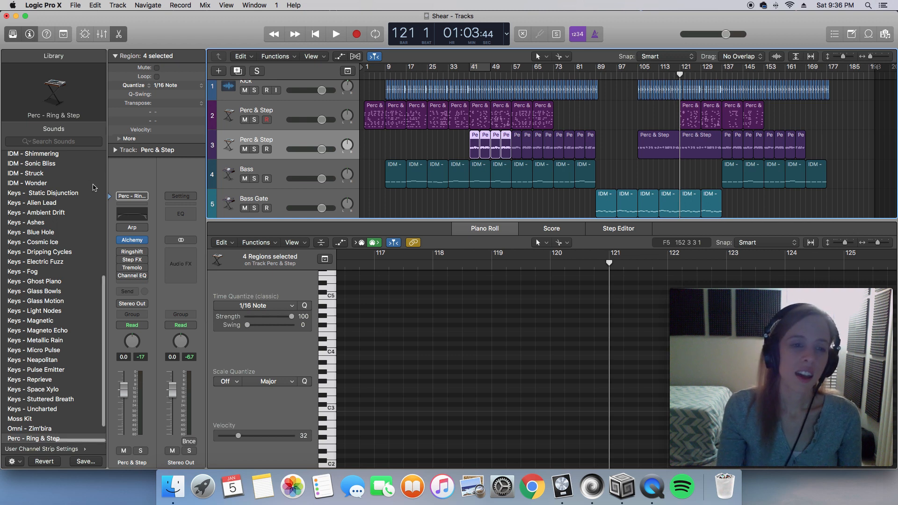
pyautogui.moveTo(121, 255)
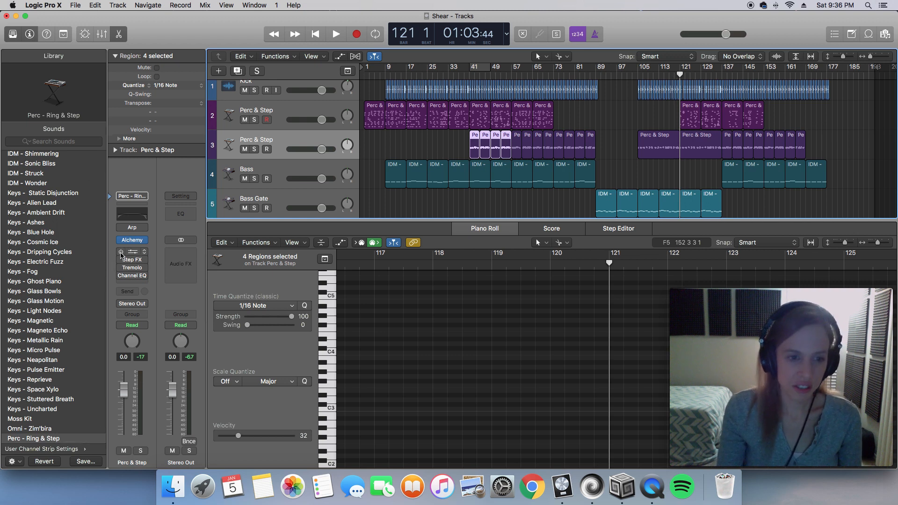
pyautogui.click(144, 261)
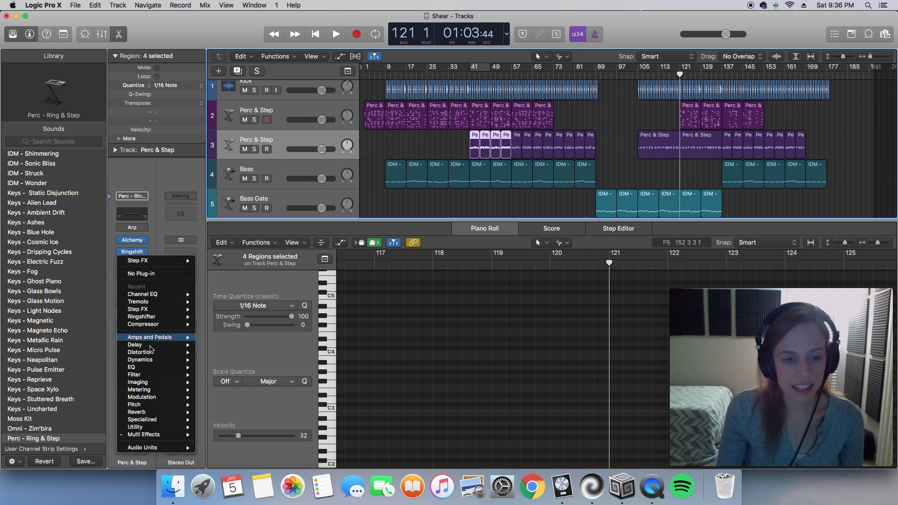
pyautogui.moveTo(152, 448)
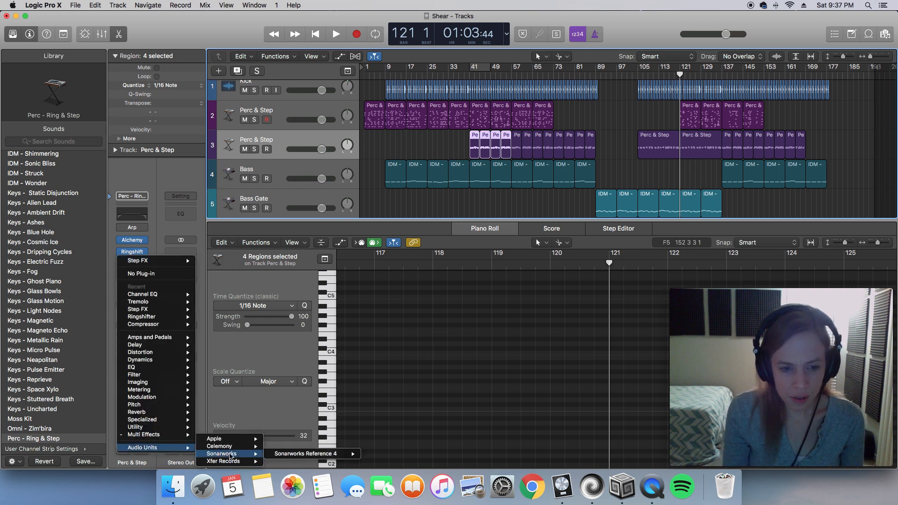
pyautogui.moveTo(230, 440)
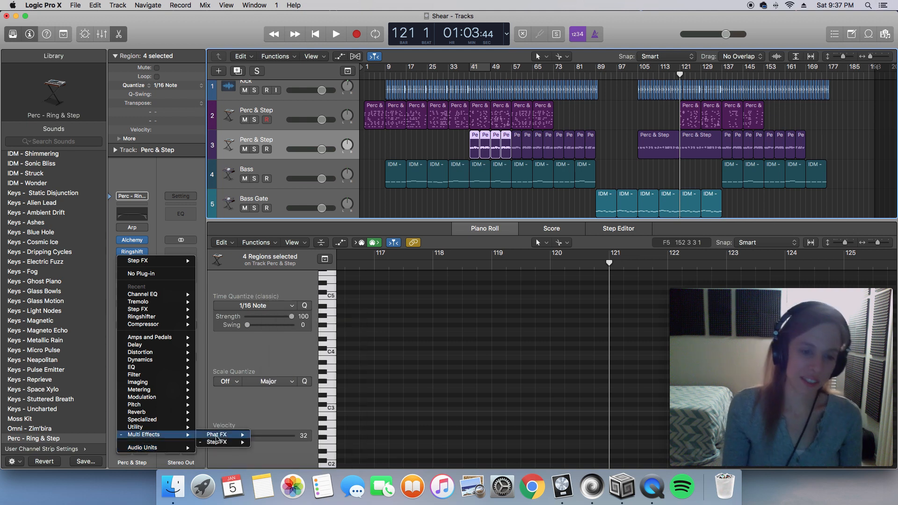
pyautogui.click(157, 438)
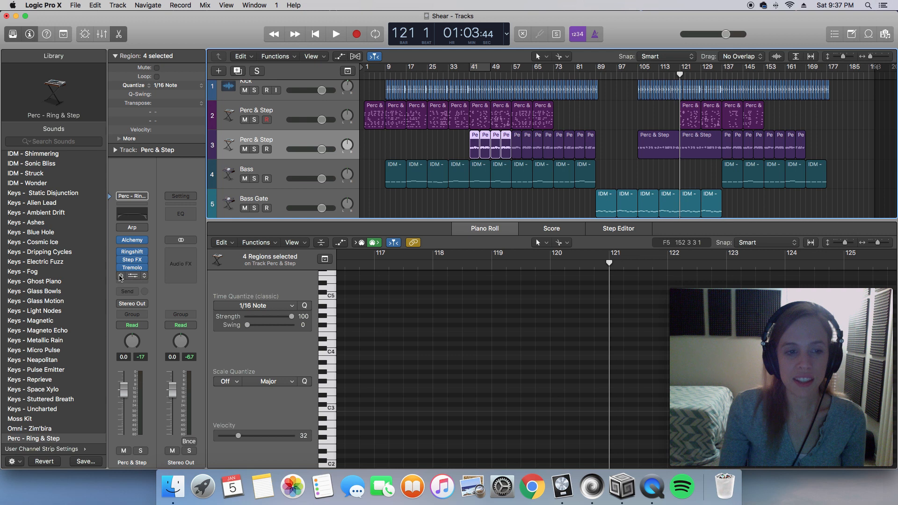
pyautogui.click(121, 276)
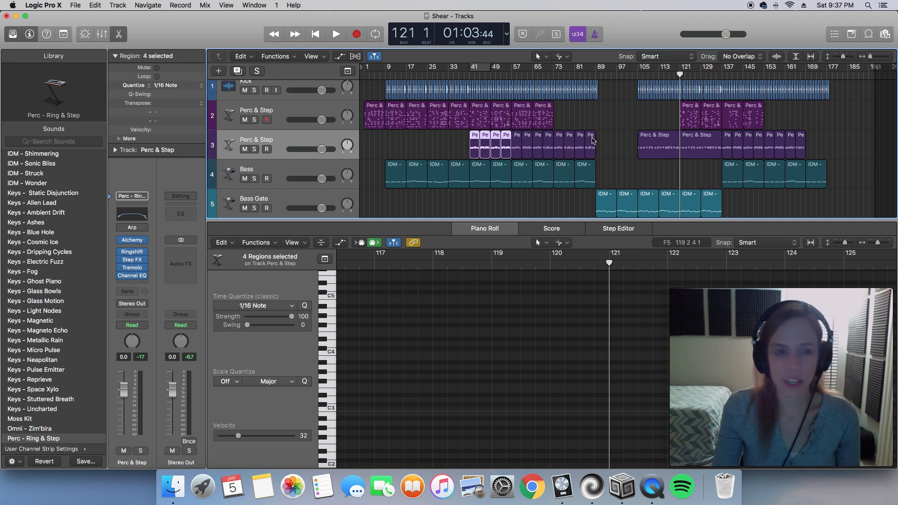
# - Select track 2's Perc & Step channel and play the arrangement from bar 121
pyautogui.click(294, 111)
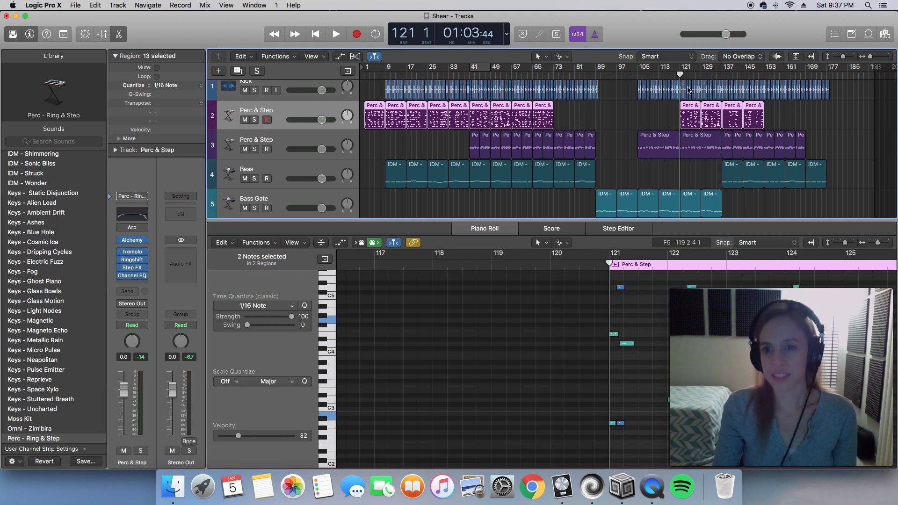
pyautogui.press('space')
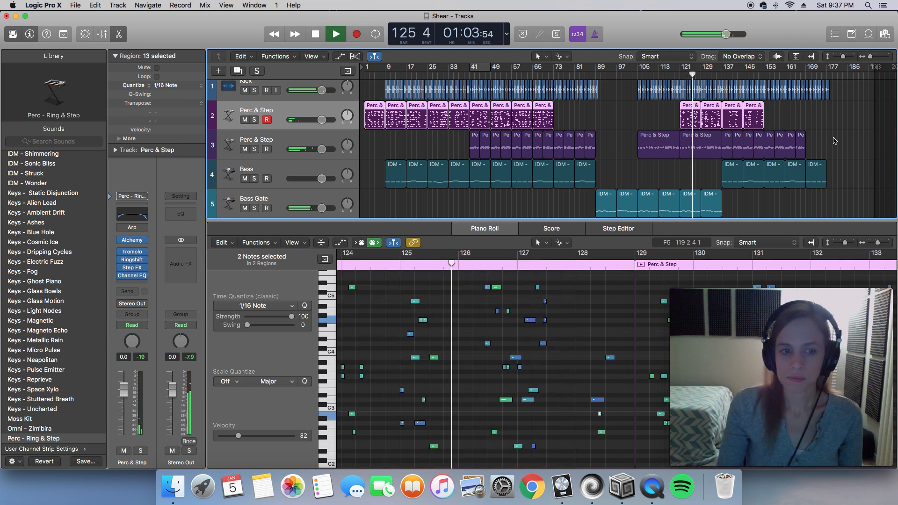
pyautogui.scroll(1, 777, 168)
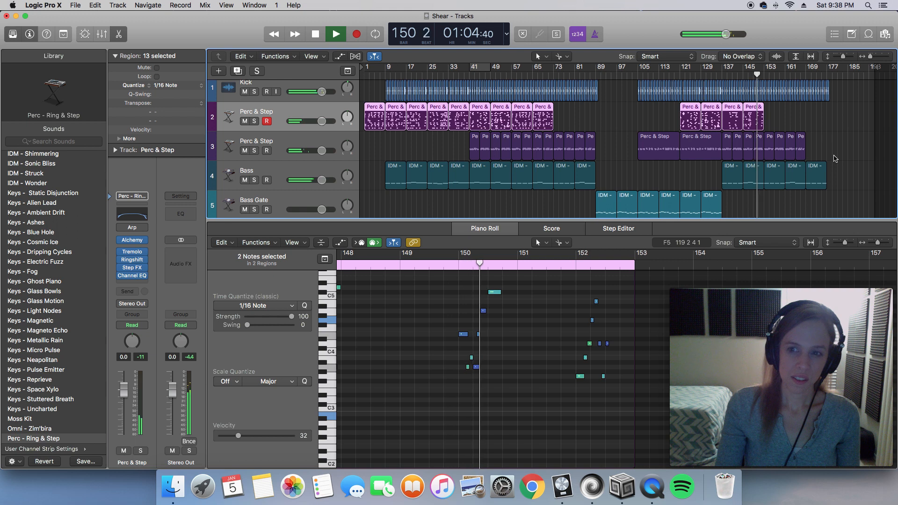
# - Select track 3's four Perc & Step regions between bars 153 and 169, stop playback and place the playhead at bar 154
pyautogui.moveTo(834, 150); pyautogui.dragTo(773, 152)
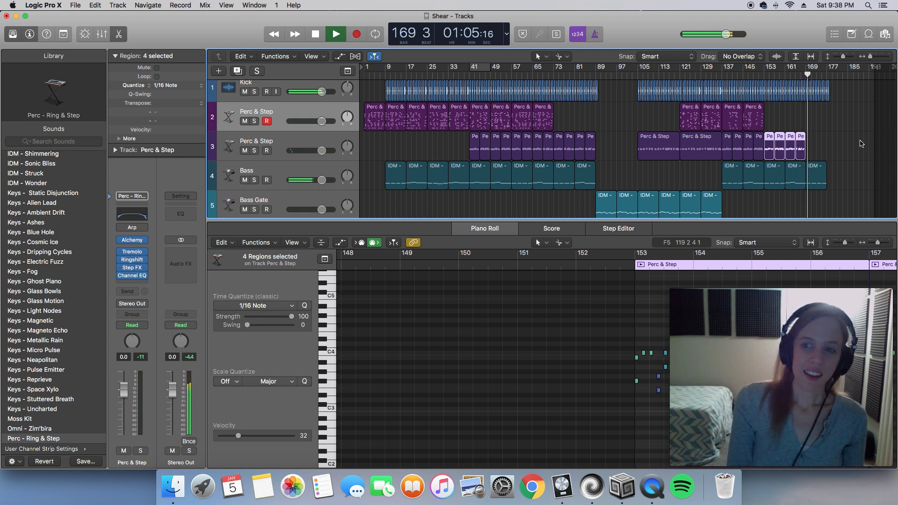
pyautogui.press('space')
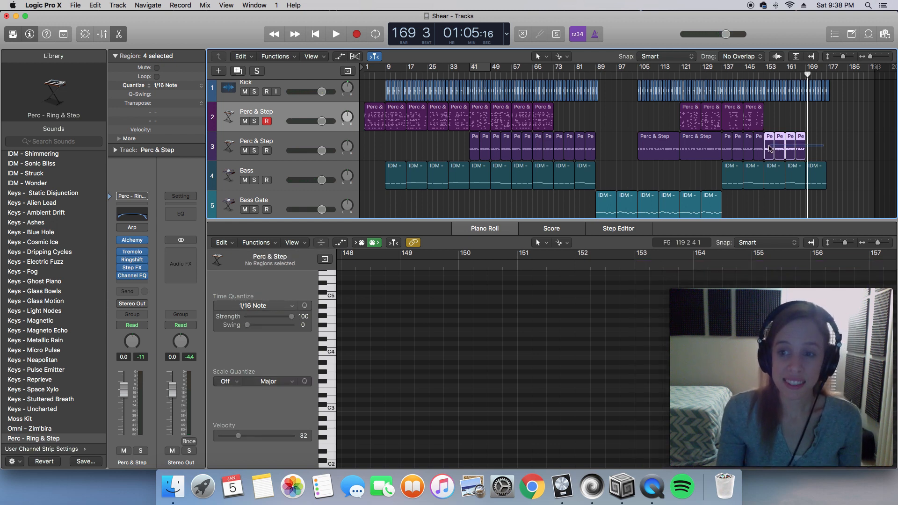
pyautogui.click(722, 75)
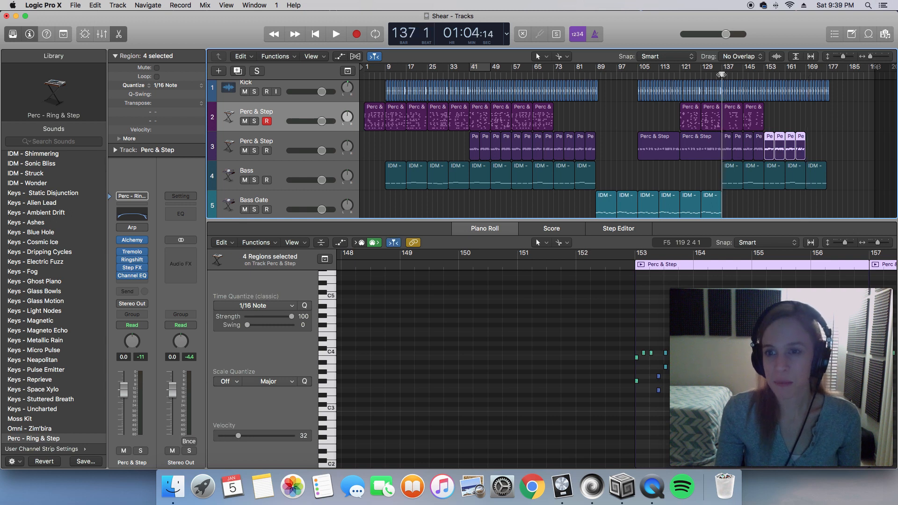
pyautogui.click(767, 75)
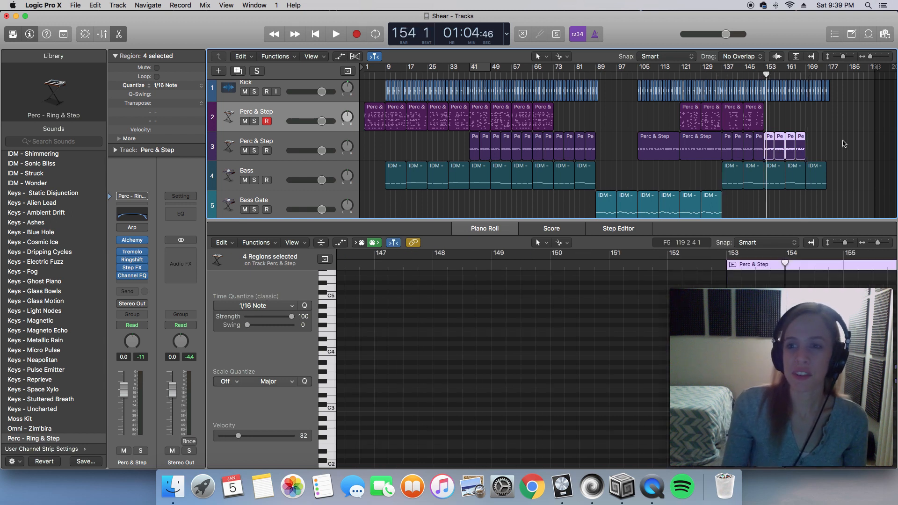